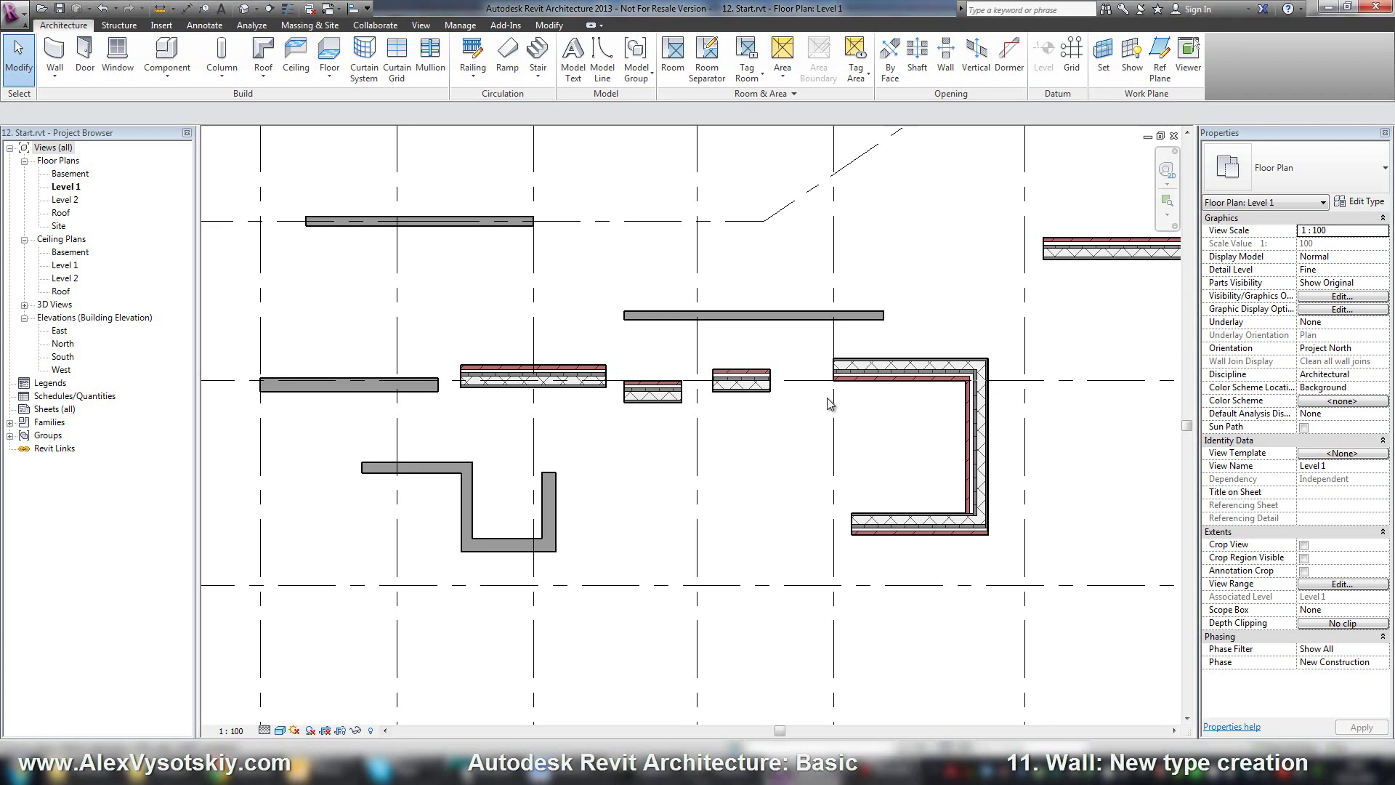
# Inspect the existing layered wall and the U-shaped wall's right leg, then deselect
pyautogui.click(871, 375)
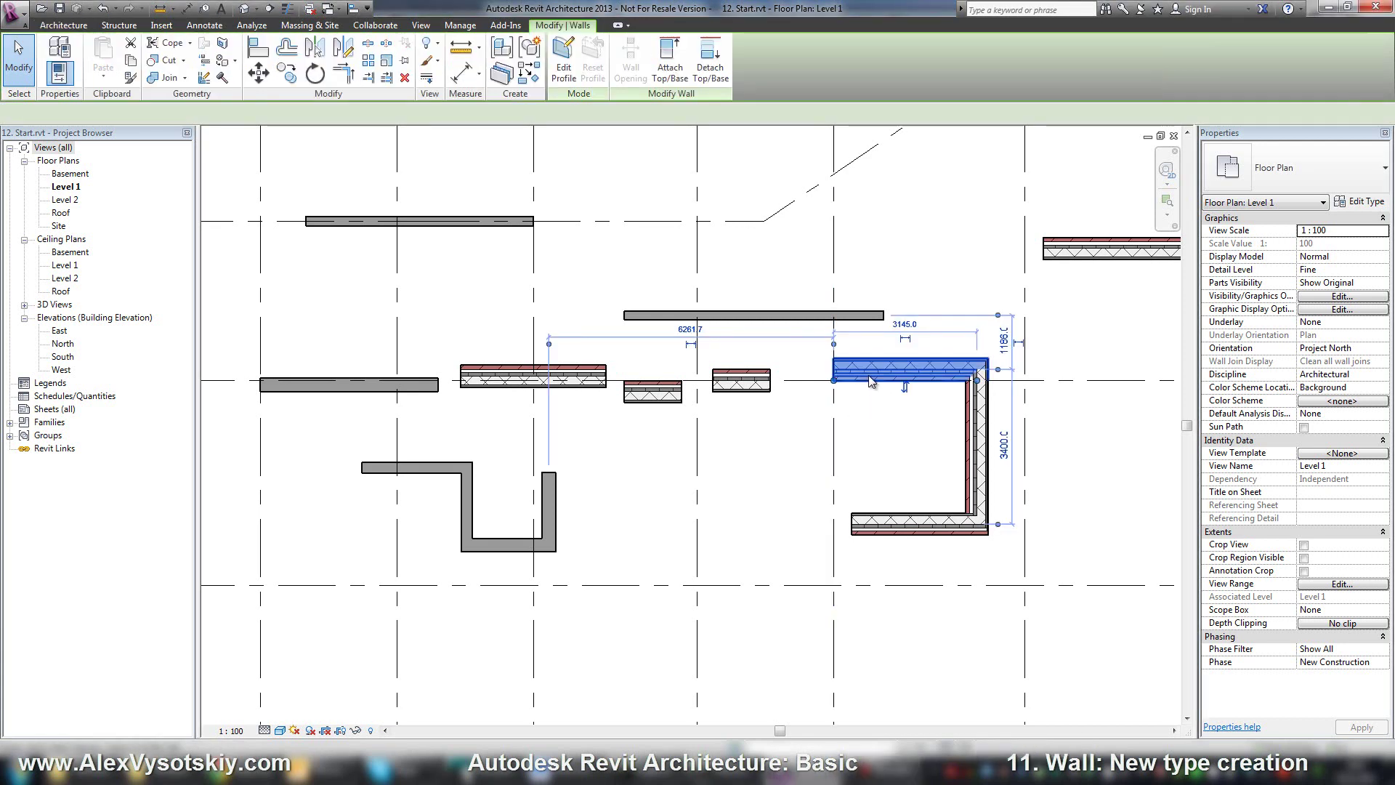
pyautogui.click(865, 429)
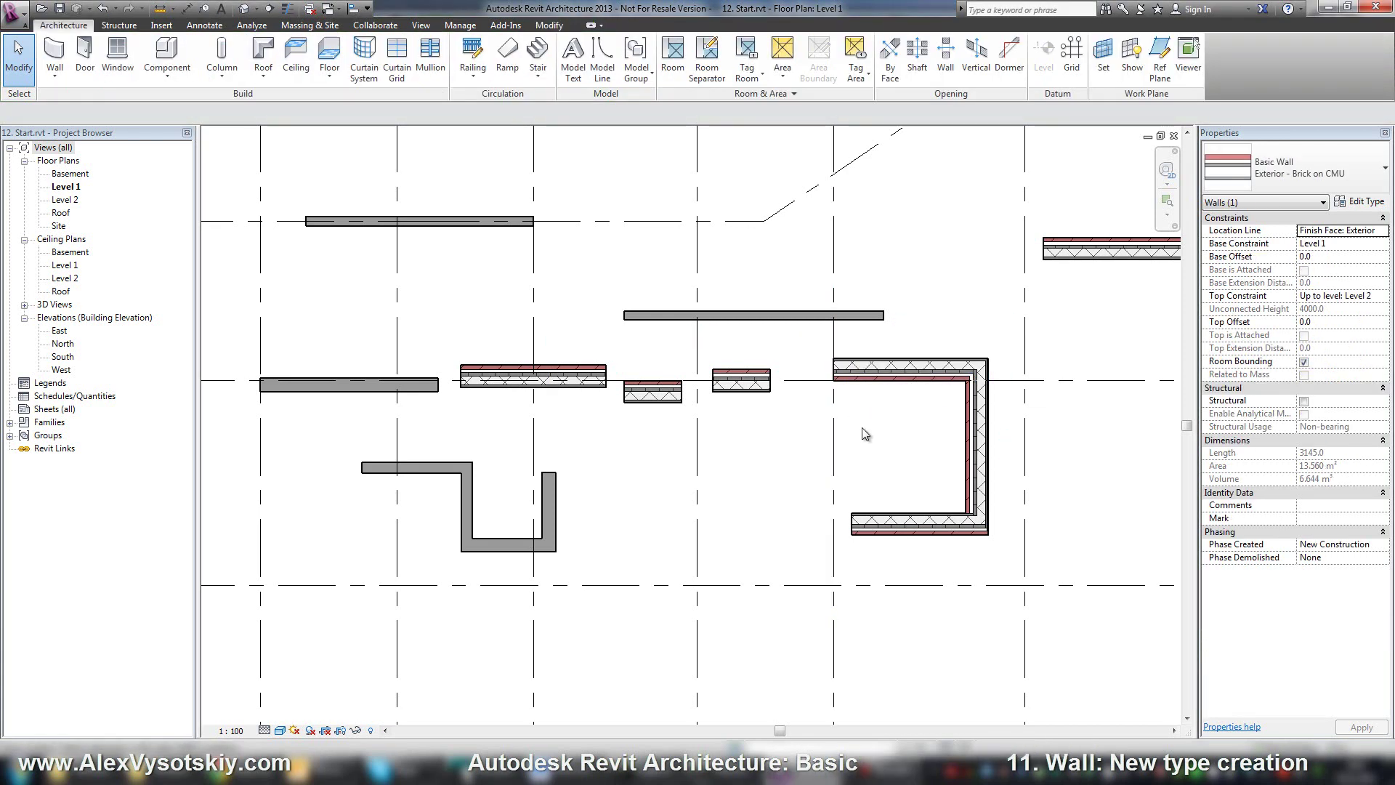
pyautogui.click(550, 517)
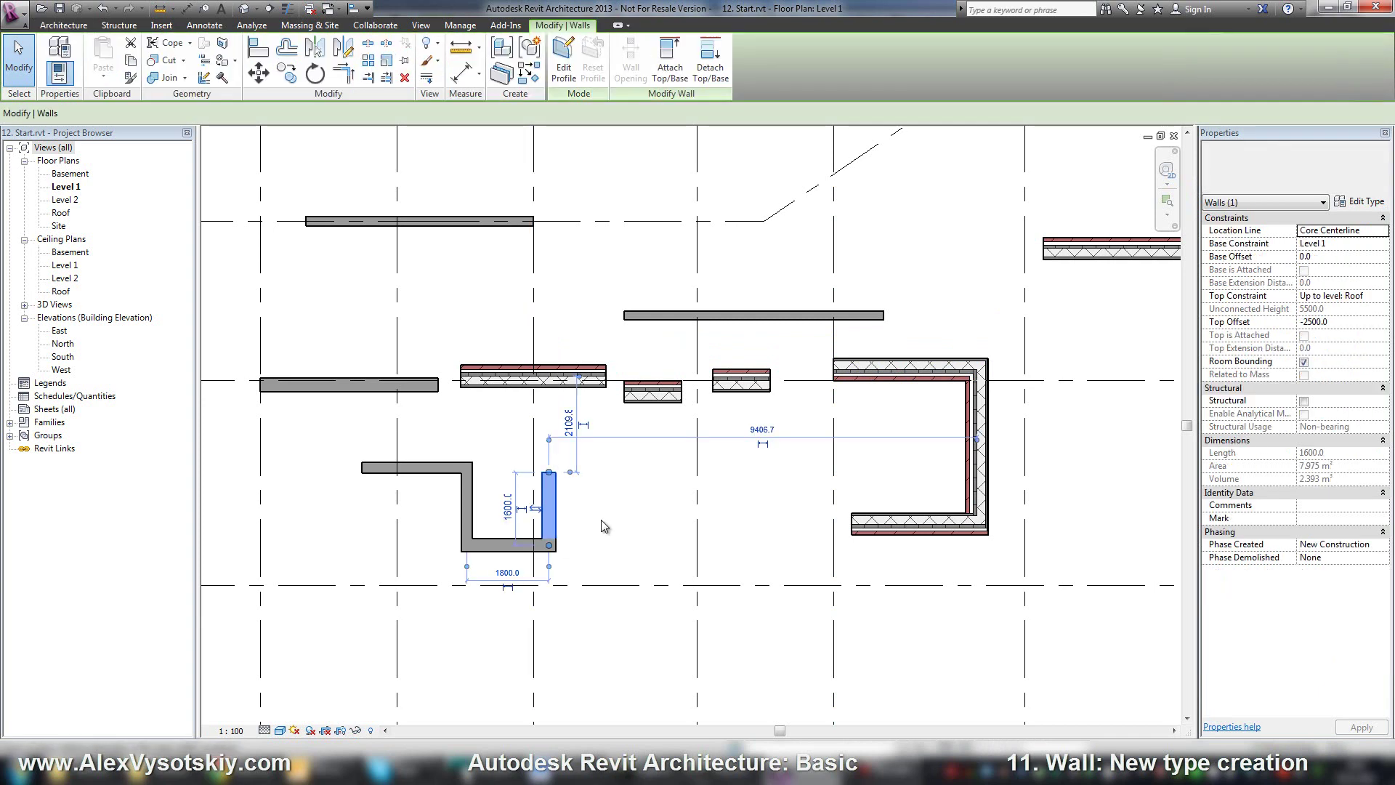
pyautogui.press('Escape')
# Start placing a Generic - 300mm basic wall and zoom out to see grids A–D
pyautogui.click(55, 55)
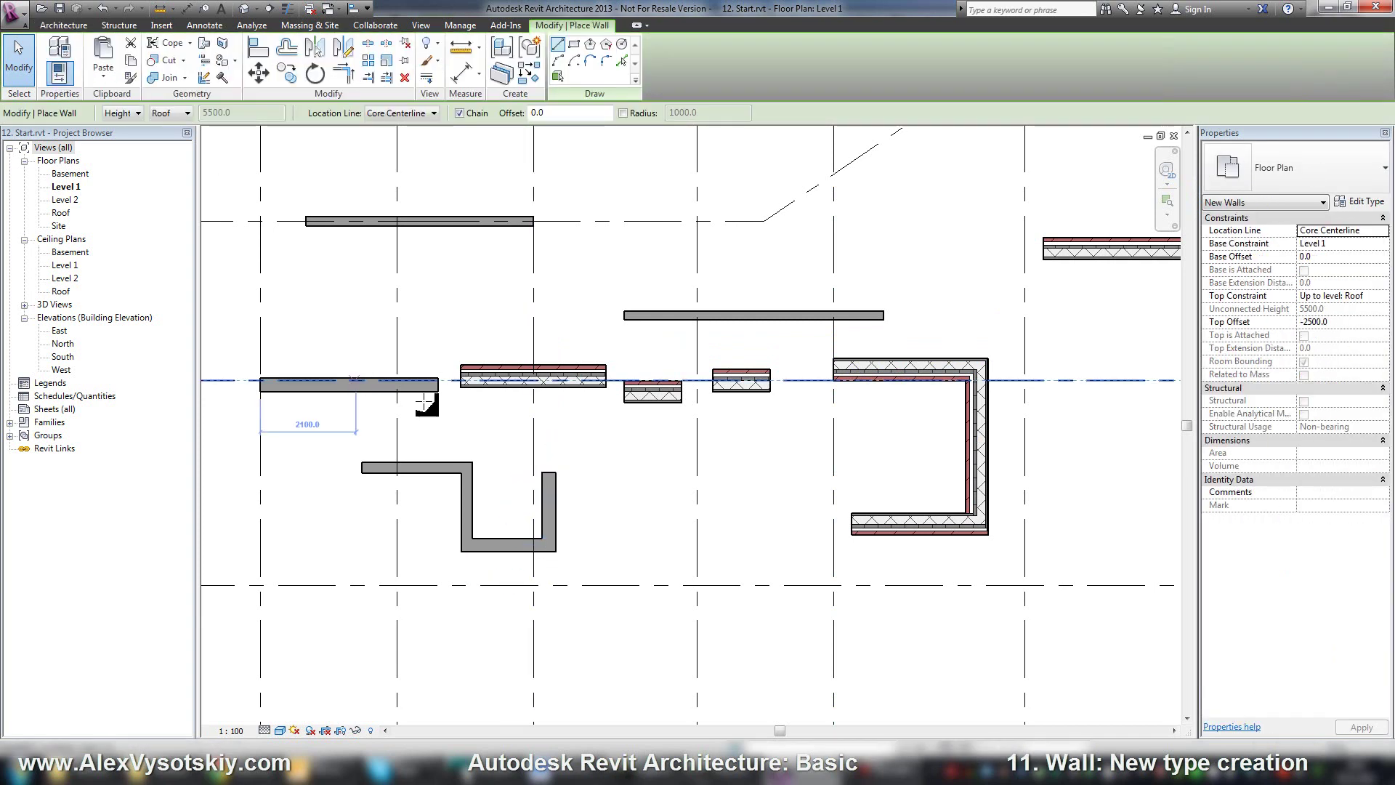
pyautogui.moveTo(466, 415); pyautogui.dragTo(507, 311, button='middle')
pyautogui.scroll(-1, 501, 298)
pyautogui.scroll(-1, 501, 298)
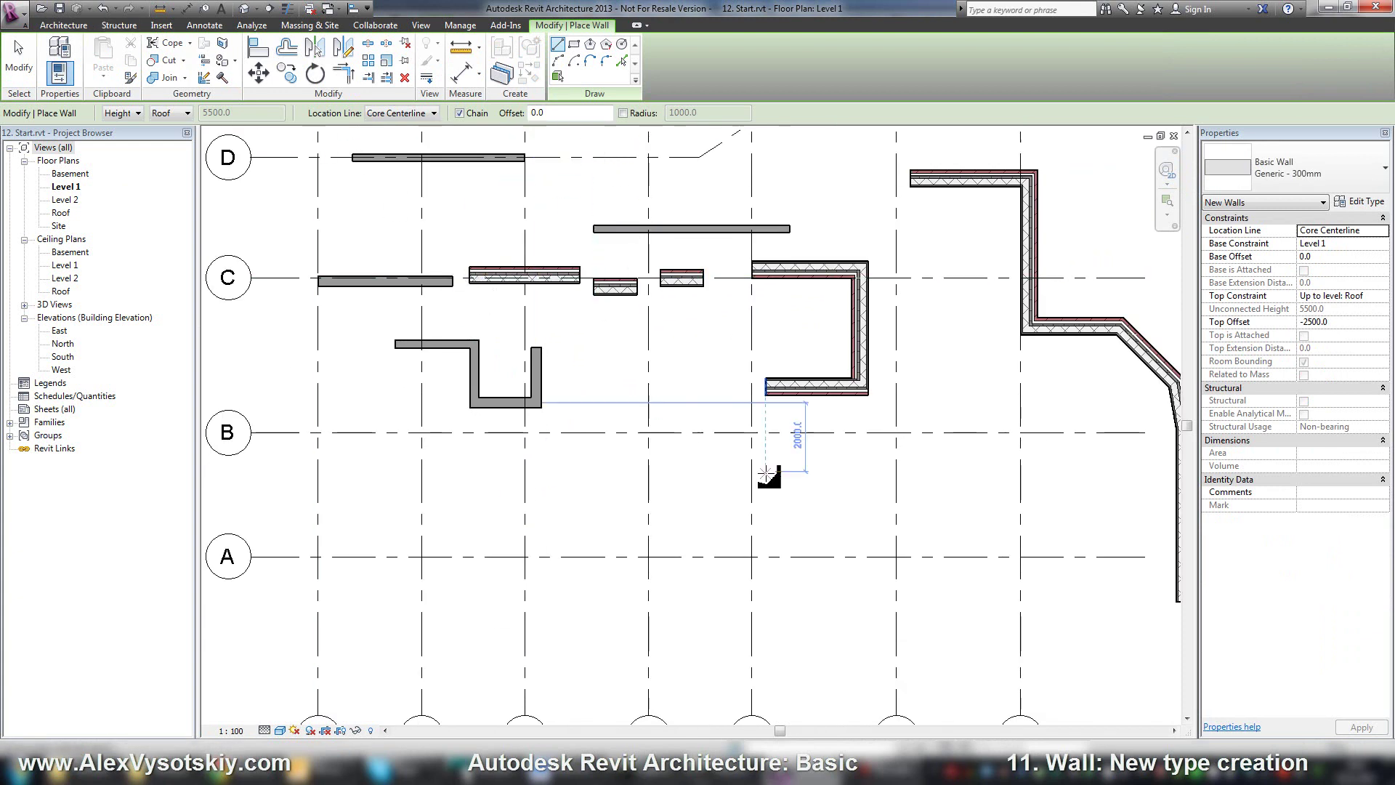
# Open the wall type properties and review the type list, keeping Generic - 300mm
pyautogui.click(1363, 205)
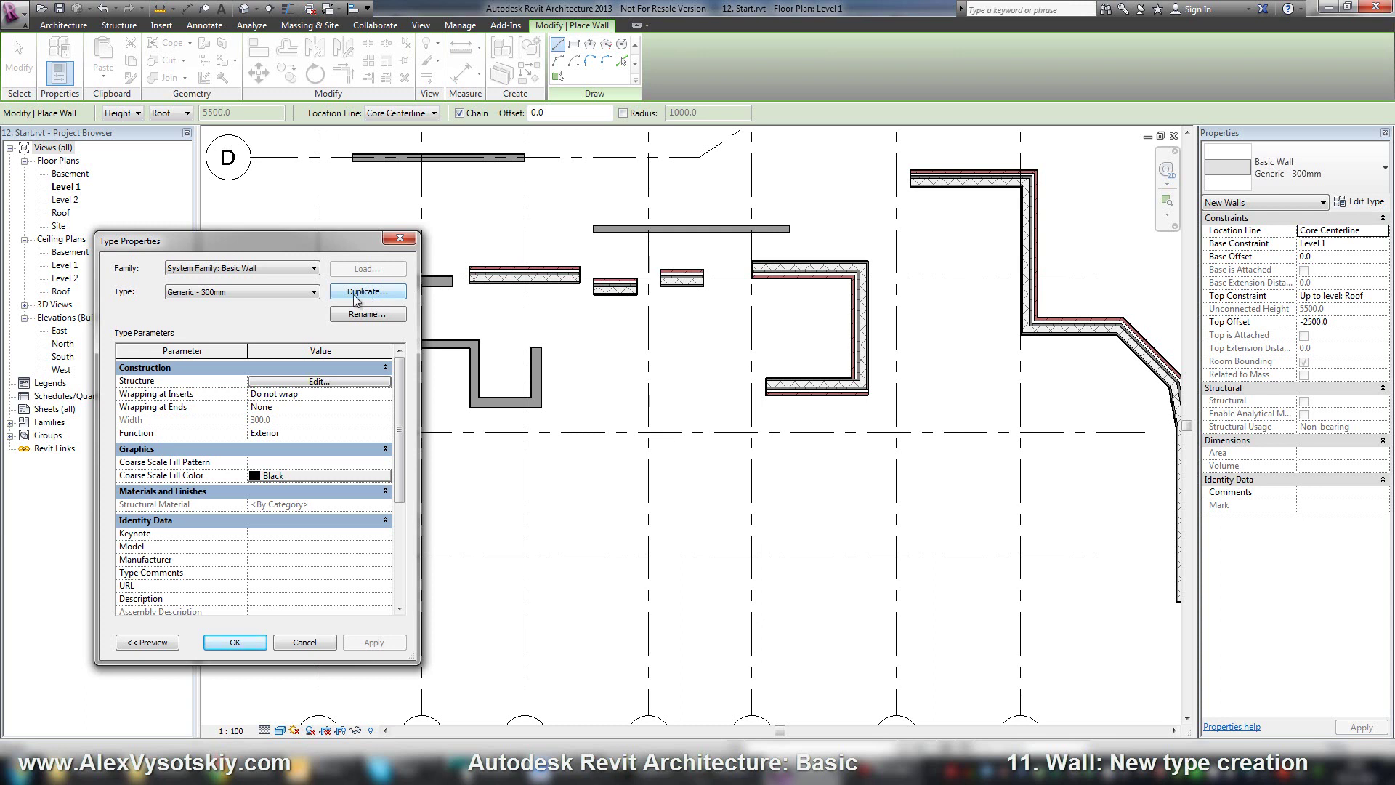
pyautogui.click(274, 295)
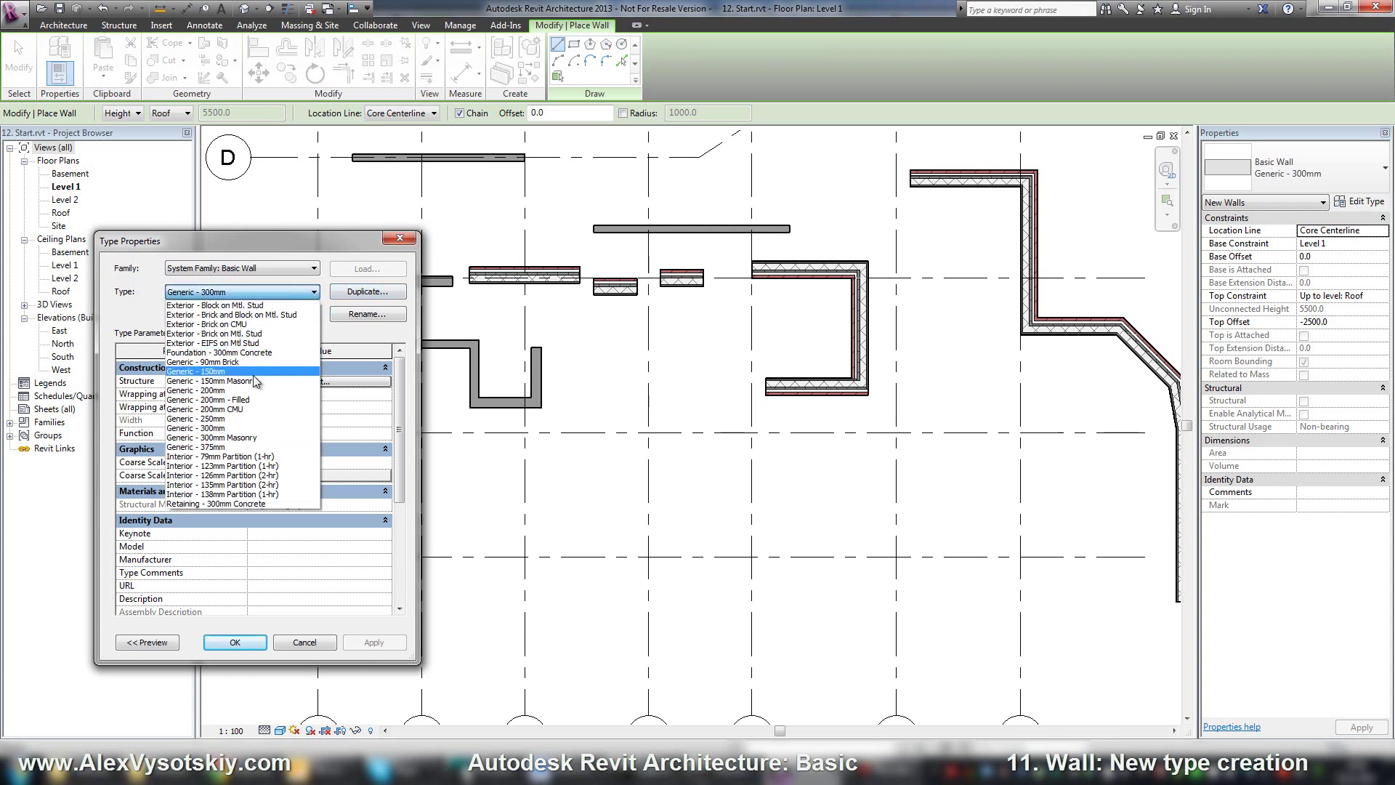
pyautogui.click(256, 430)
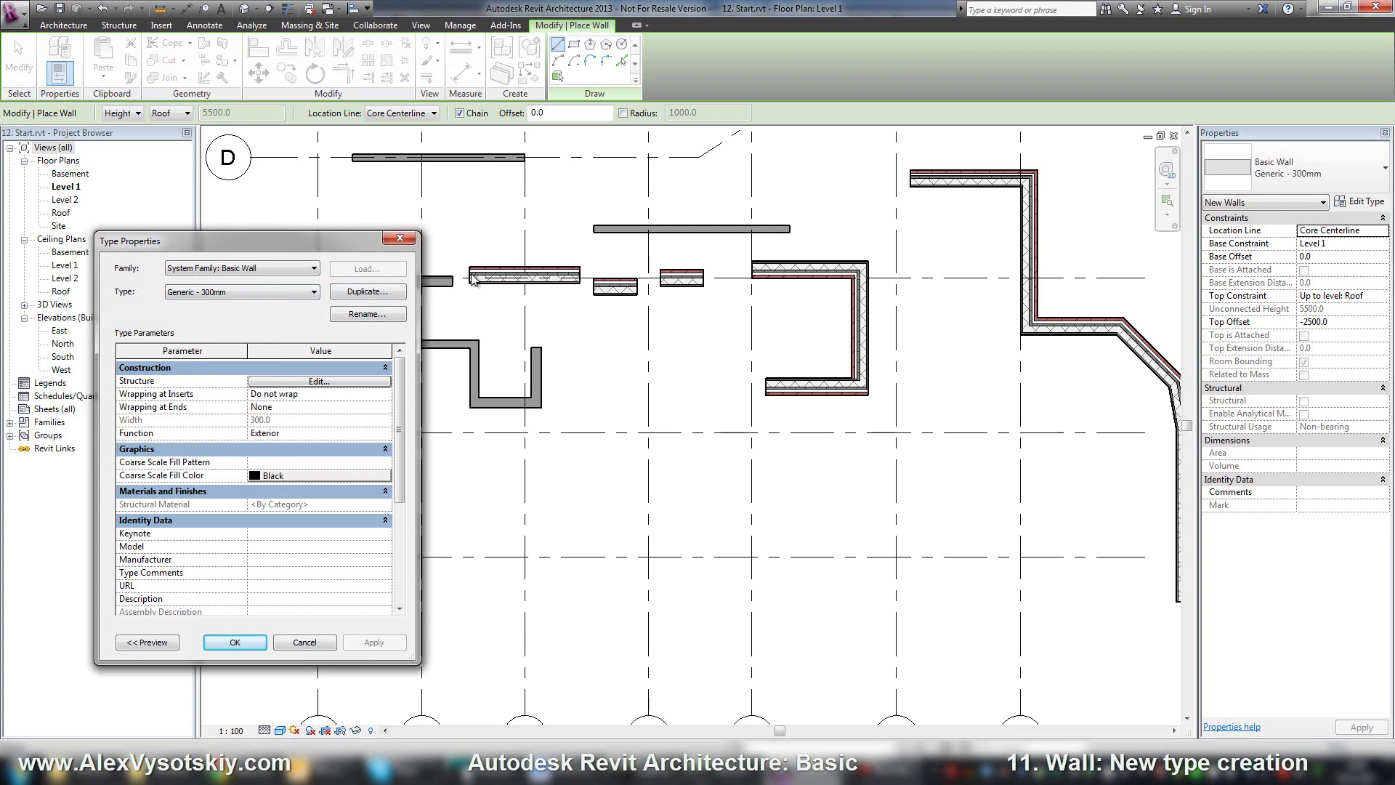
# Duplicate the type as 'Test wall' and show its preview
pyautogui.click(365, 293)
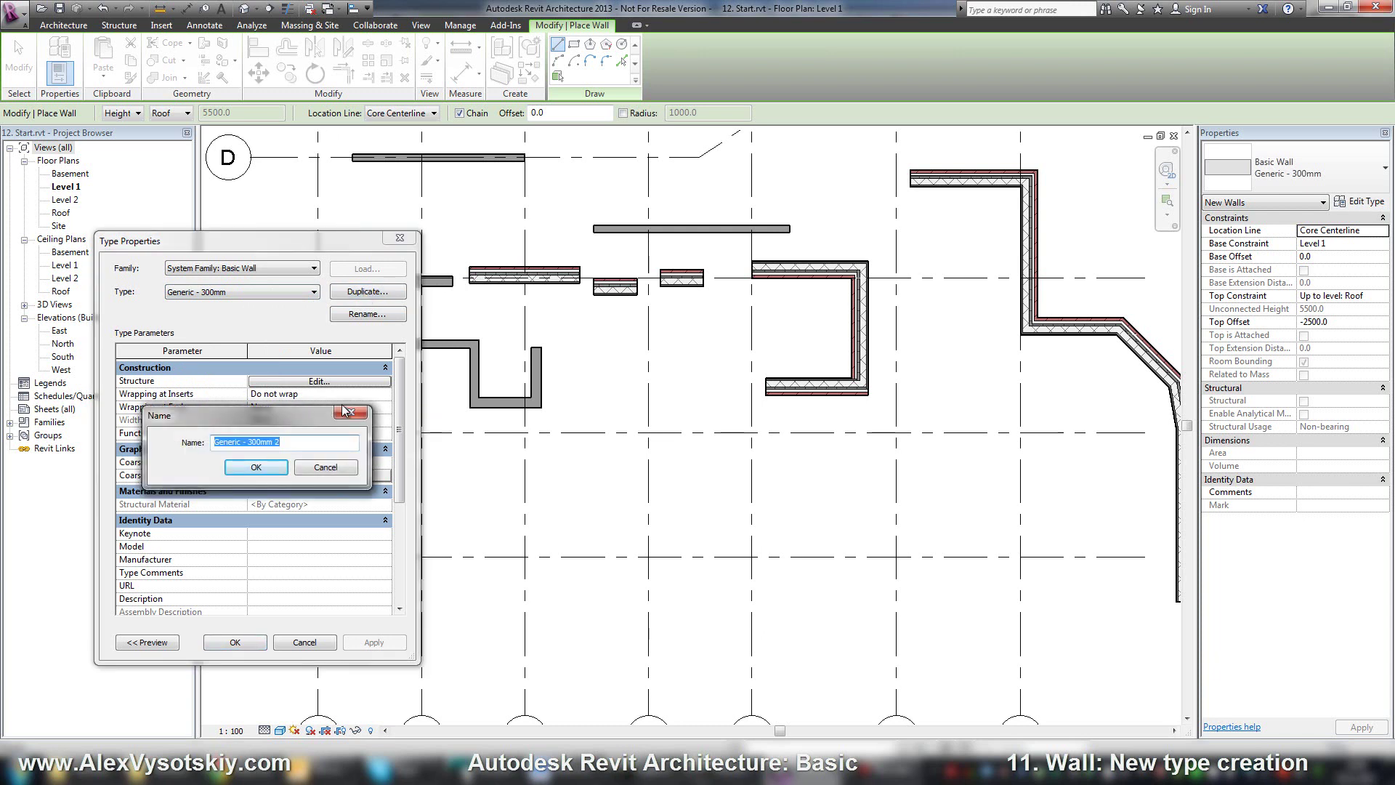
pyautogui.write('Test wall')
pyautogui.press('Return')
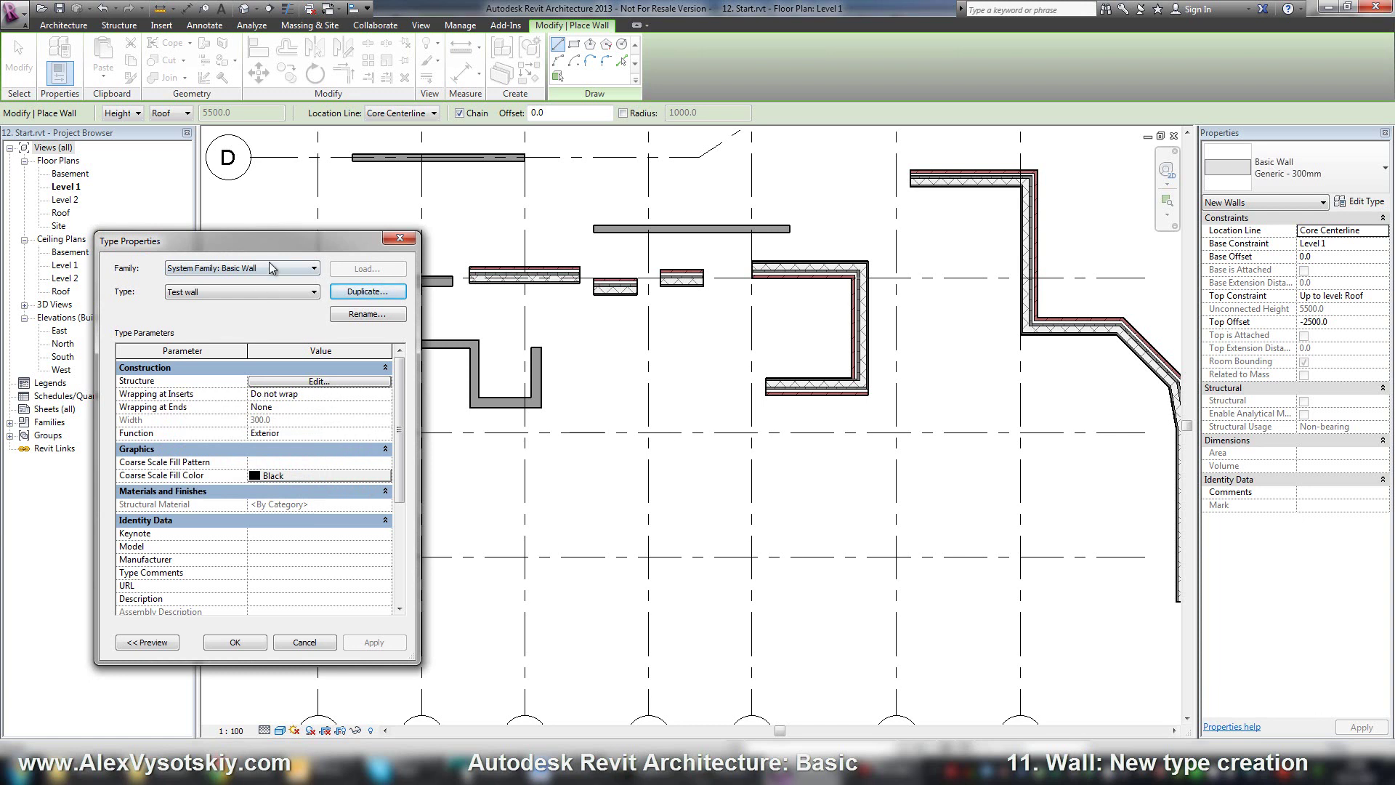
pyautogui.moveTo(273, 243); pyautogui.dragTo(611, 218)
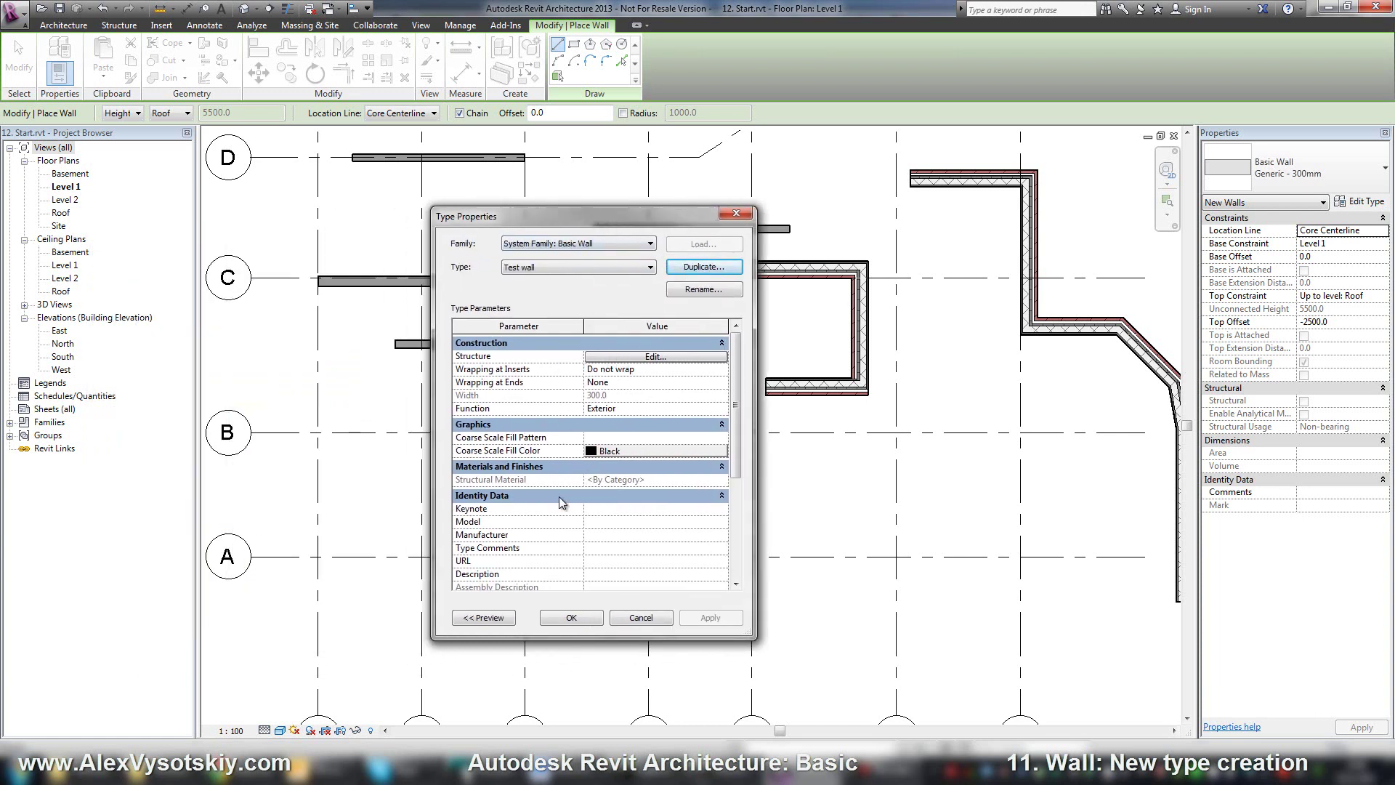
pyautogui.click(471, 618)
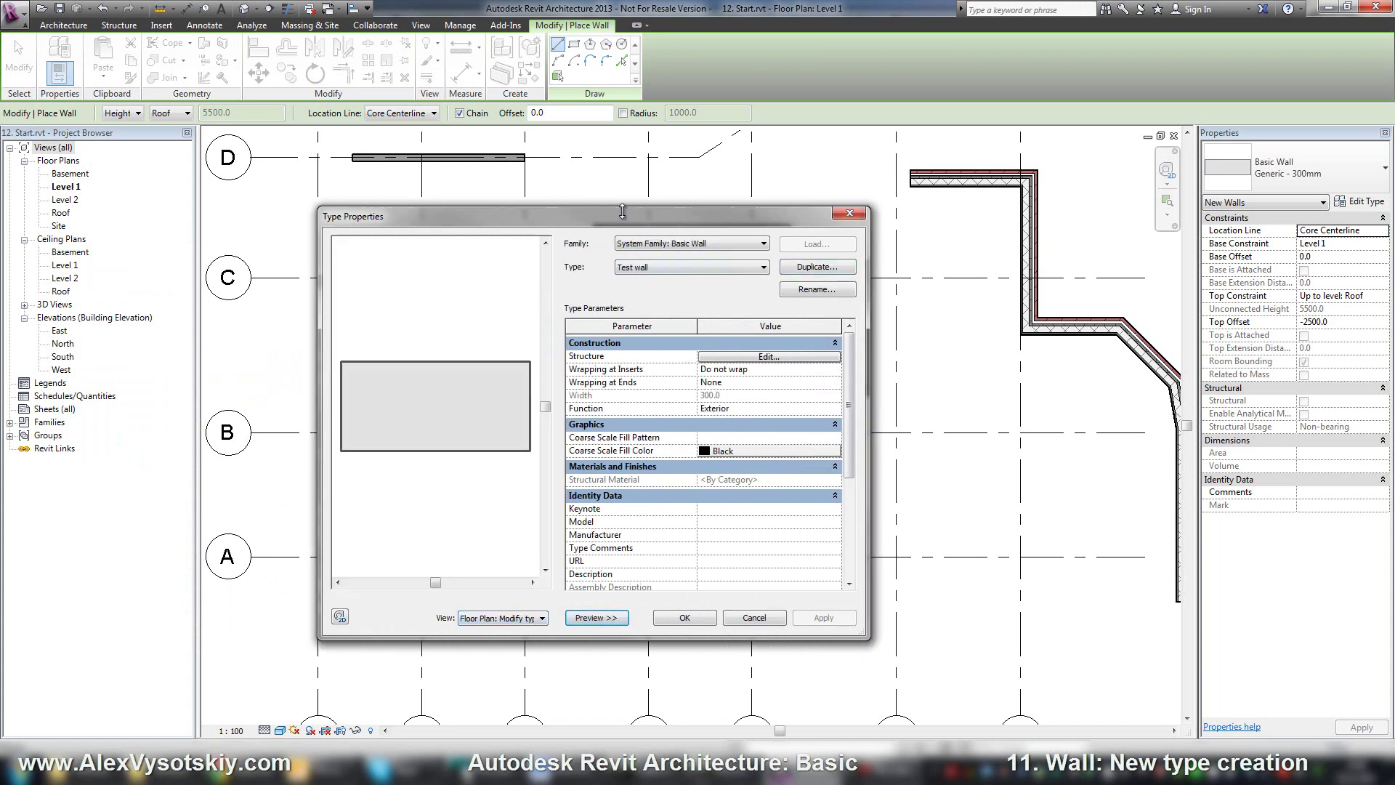
pyautogui.moveTo(576, 221); pyautogui.dragTo(532, 219)
# Open Test wall's Edit Assembly and check layer 2's function choices without changing them
pyautogui.click(707, 355)
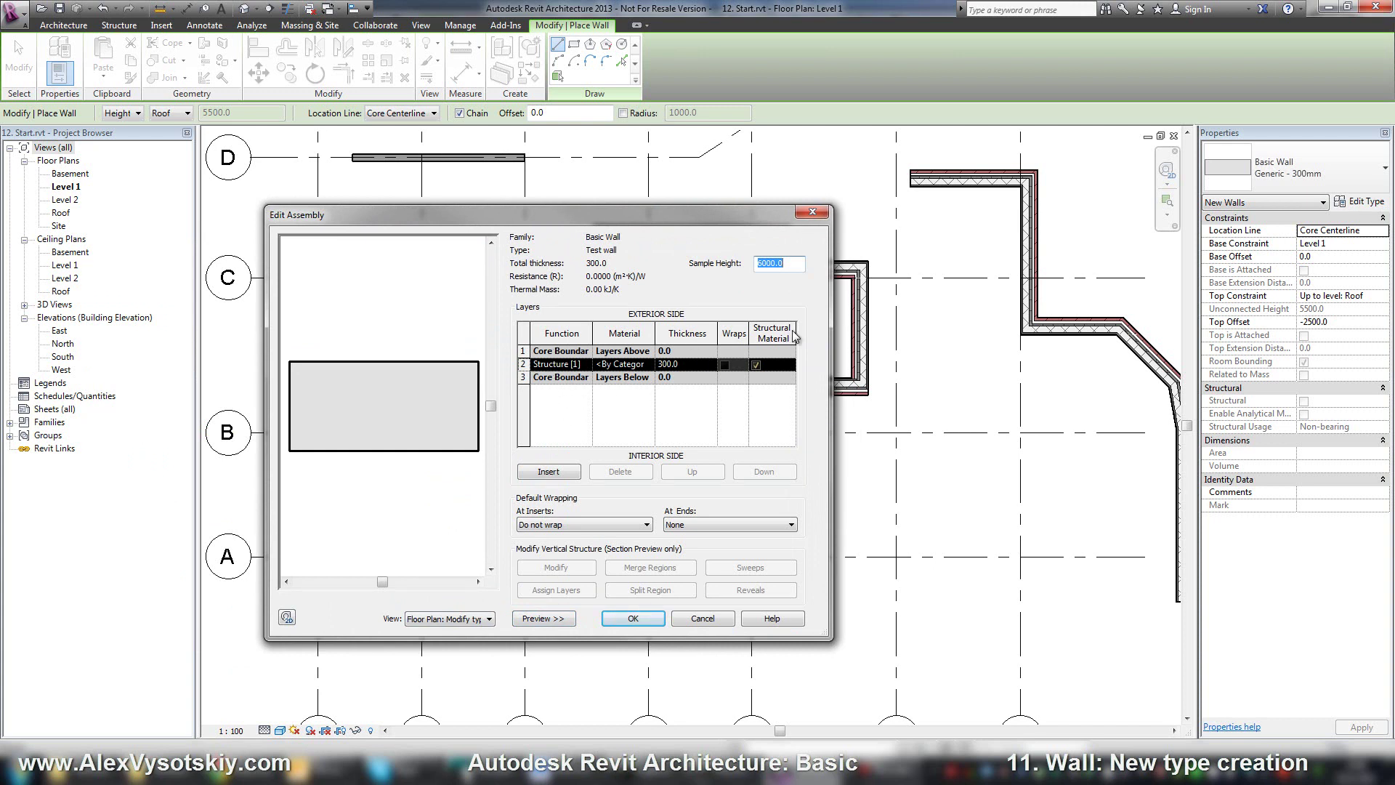
pyautogui.click(619, 430)
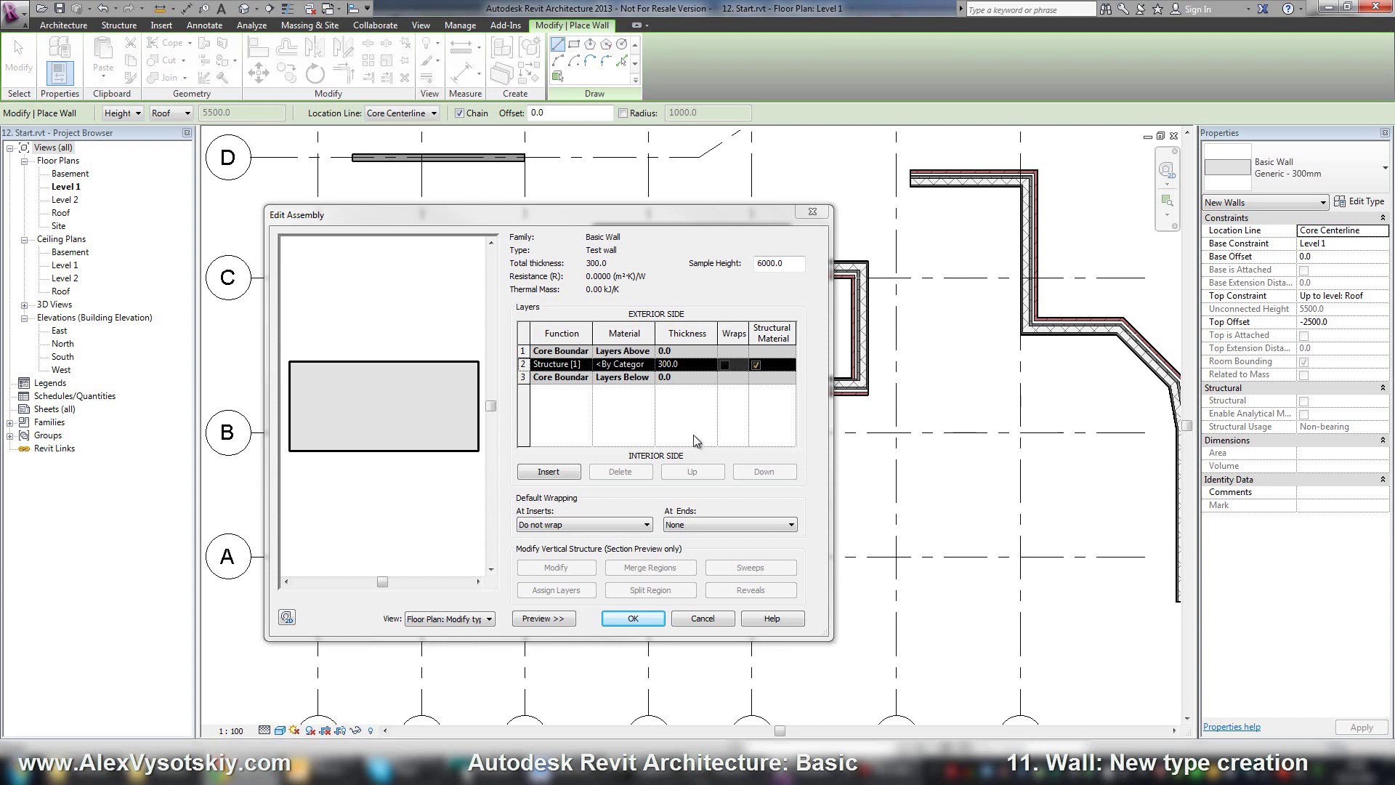
pyautogui.click(586, 365)
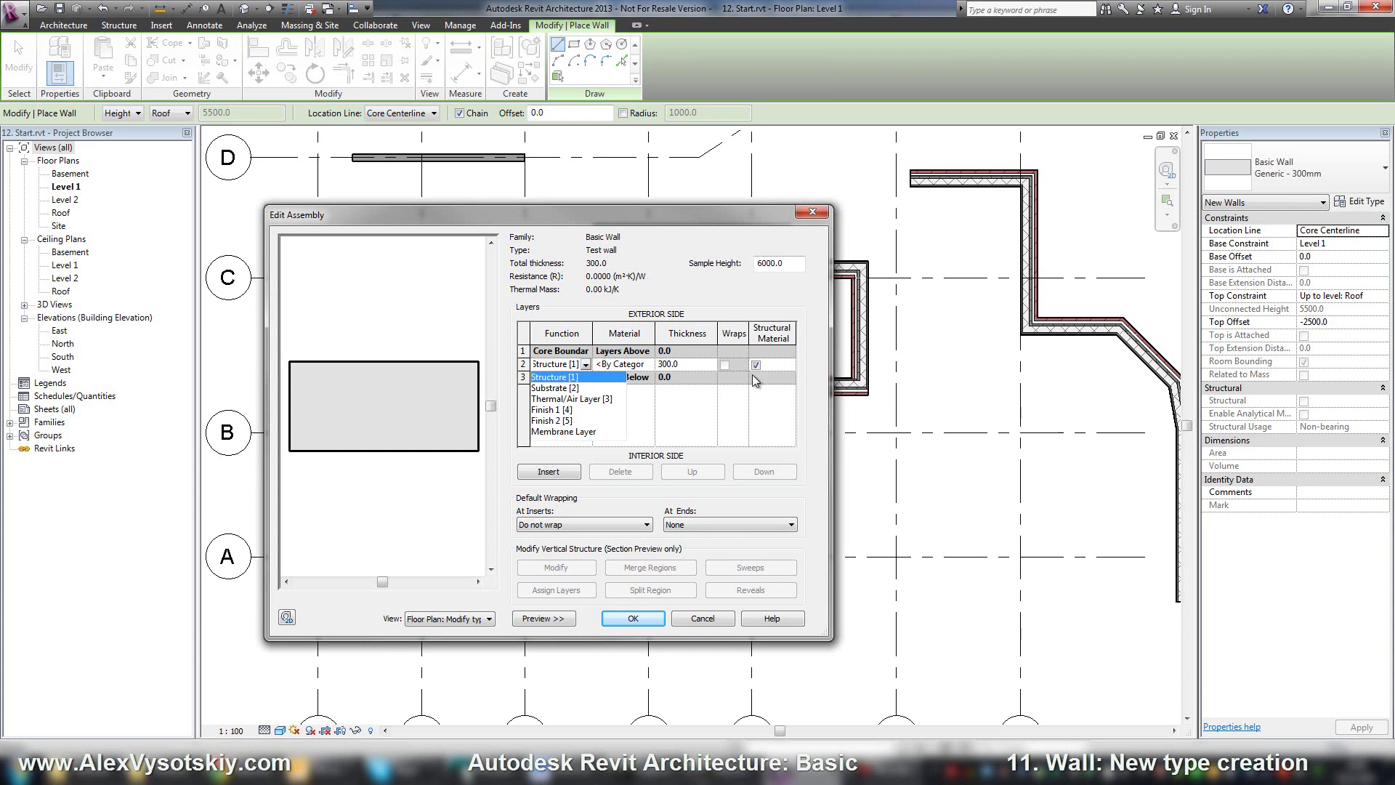
pyautogui.press('Return')
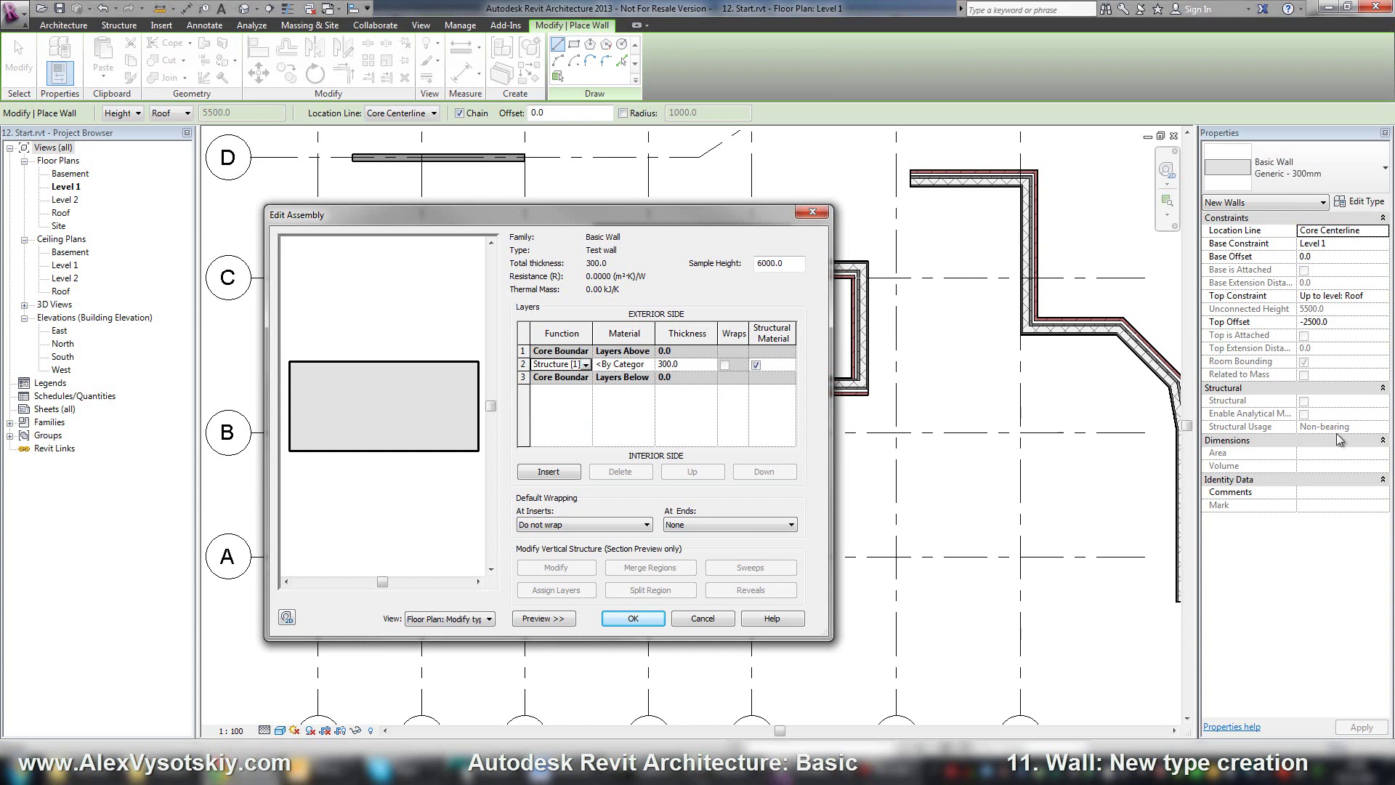
pyautogui.click(588, 364)
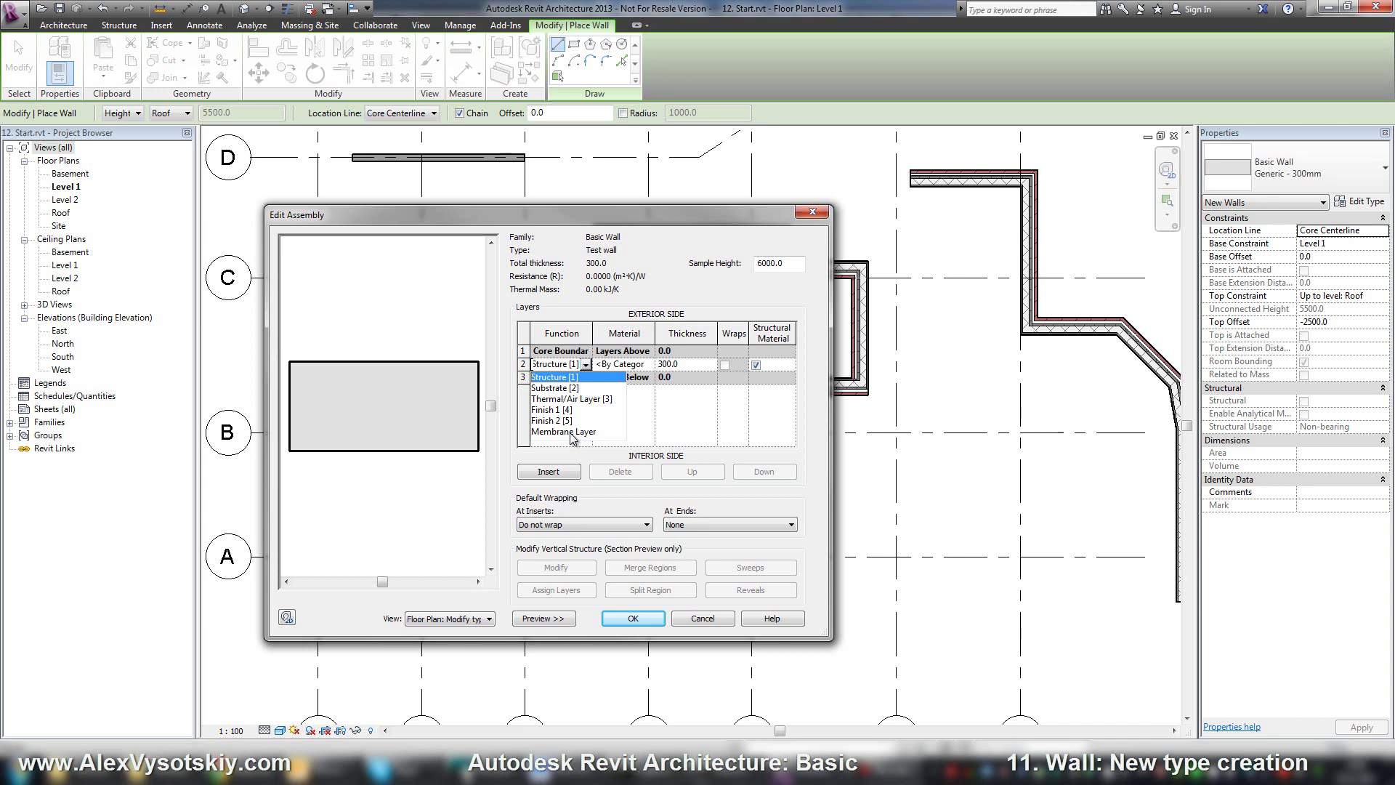
pyautogui.click(554, 378)
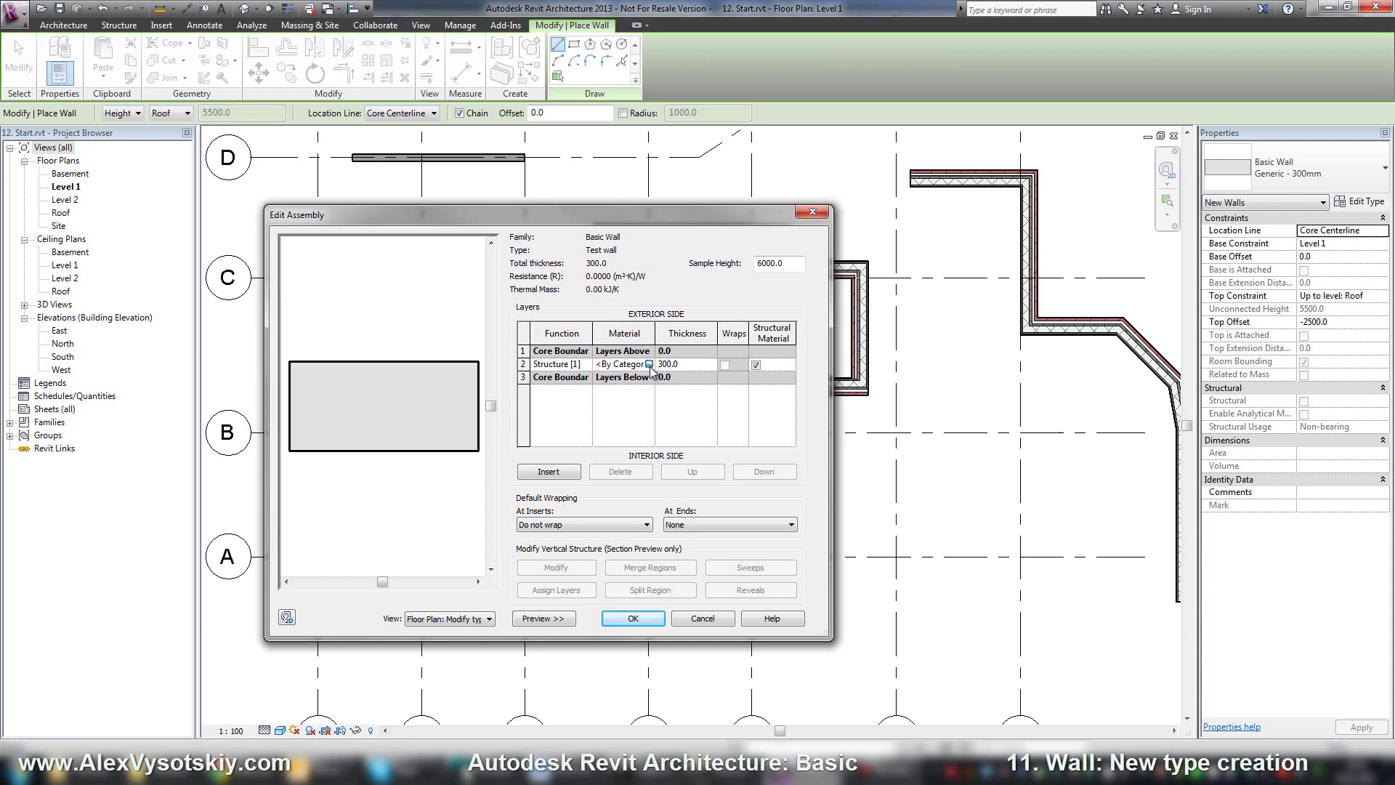
# Assign Brick, Common as the material of the 300 mm Structure [1] layer
pyautogui.click(650, 364)
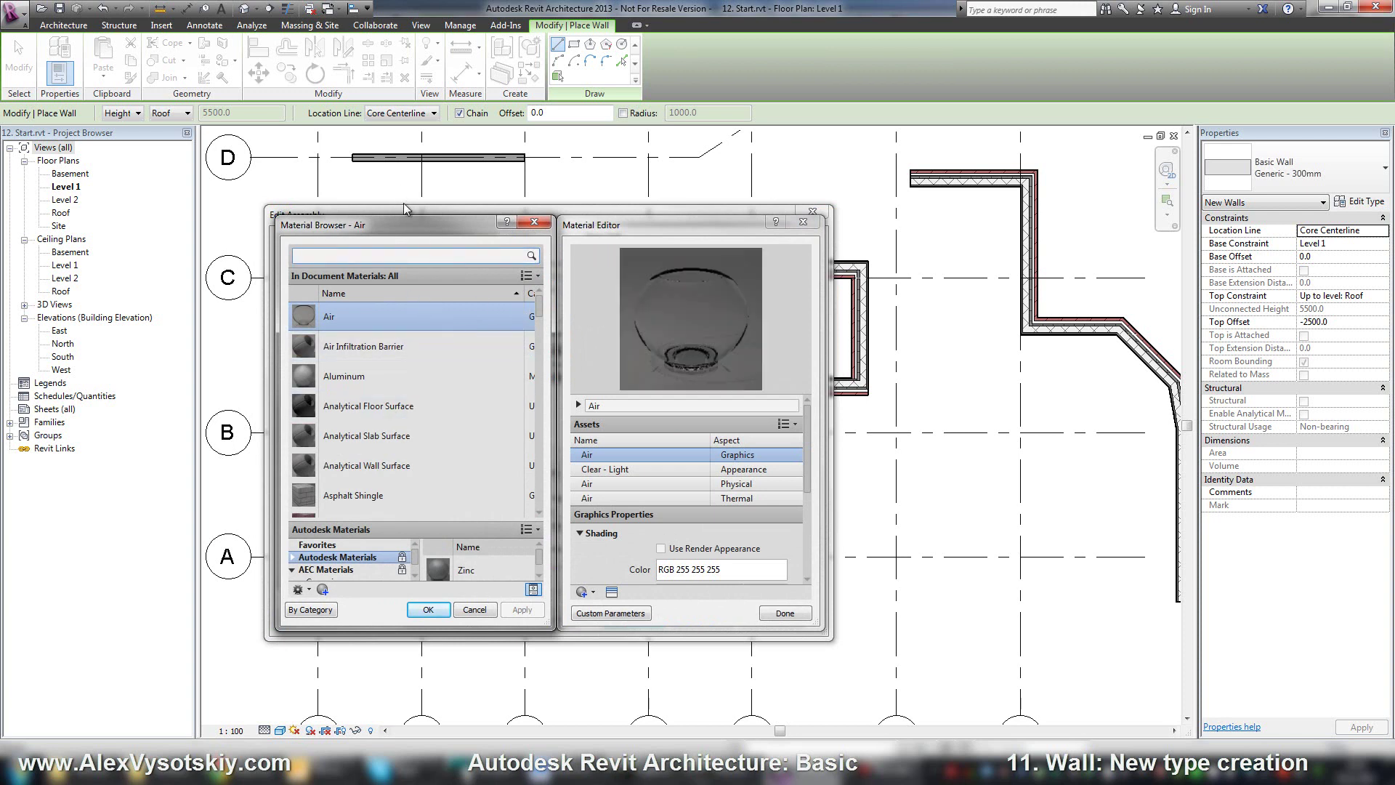
pyautogui.moveTo(415, 226); pyautogui.dragTo(269, 41)
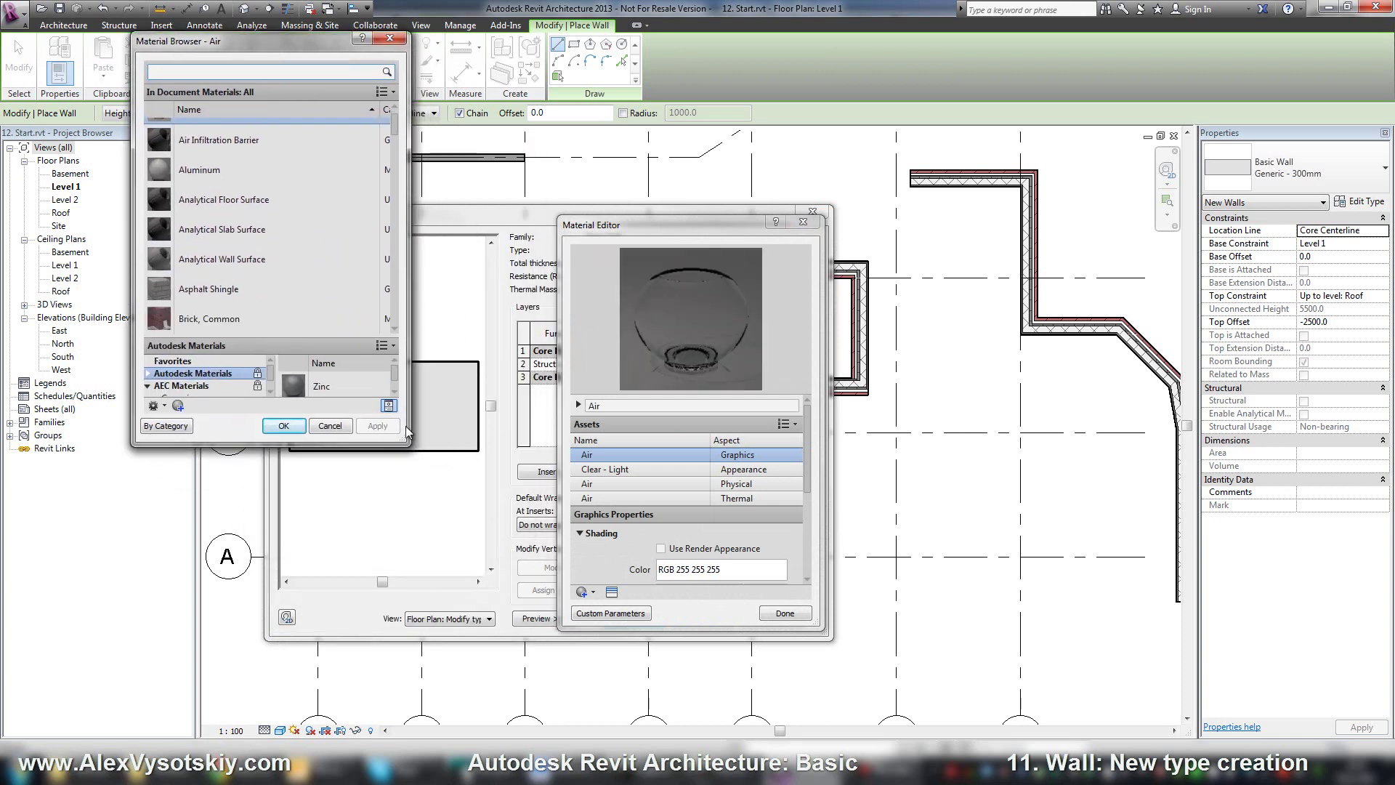
pyautogui.moveTo(409, 430); pyautogui.dragTo(661, 704)
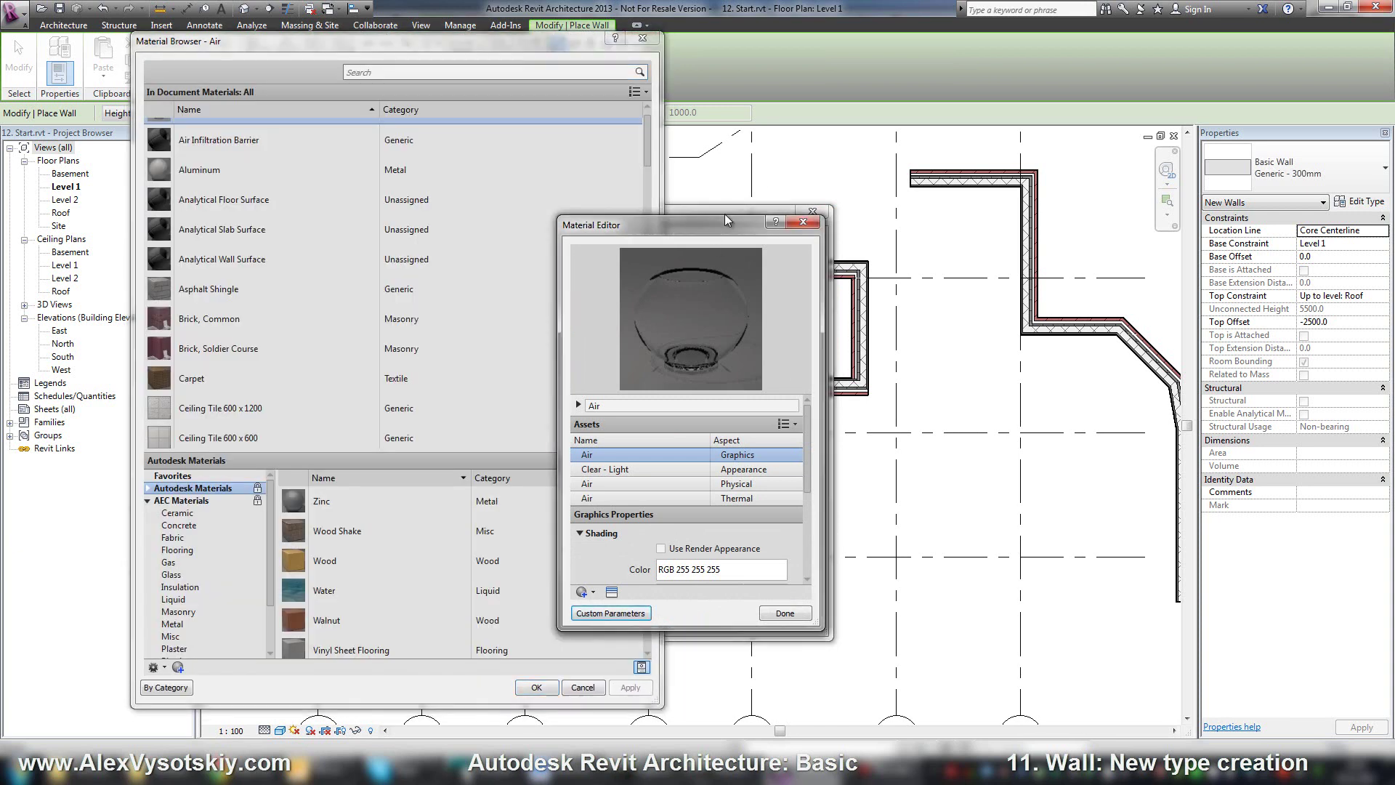
pyautogui.moveTo(709, 217); pyautogui.dragTo(795, 45)
pyautogui.moveTo(931, 507); pyautogui.dragTo(1076, 707)
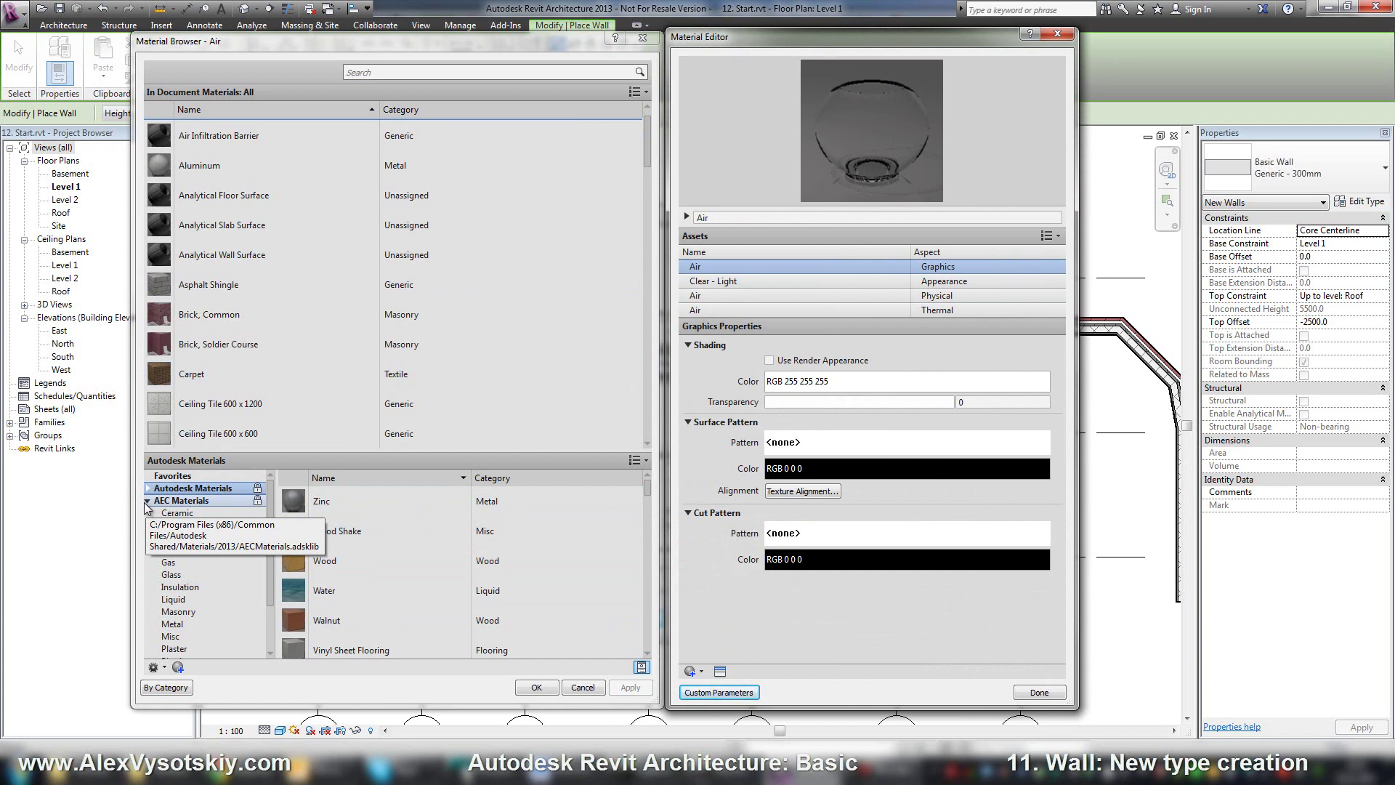
pyautogui.scroll(1, 329, 128)
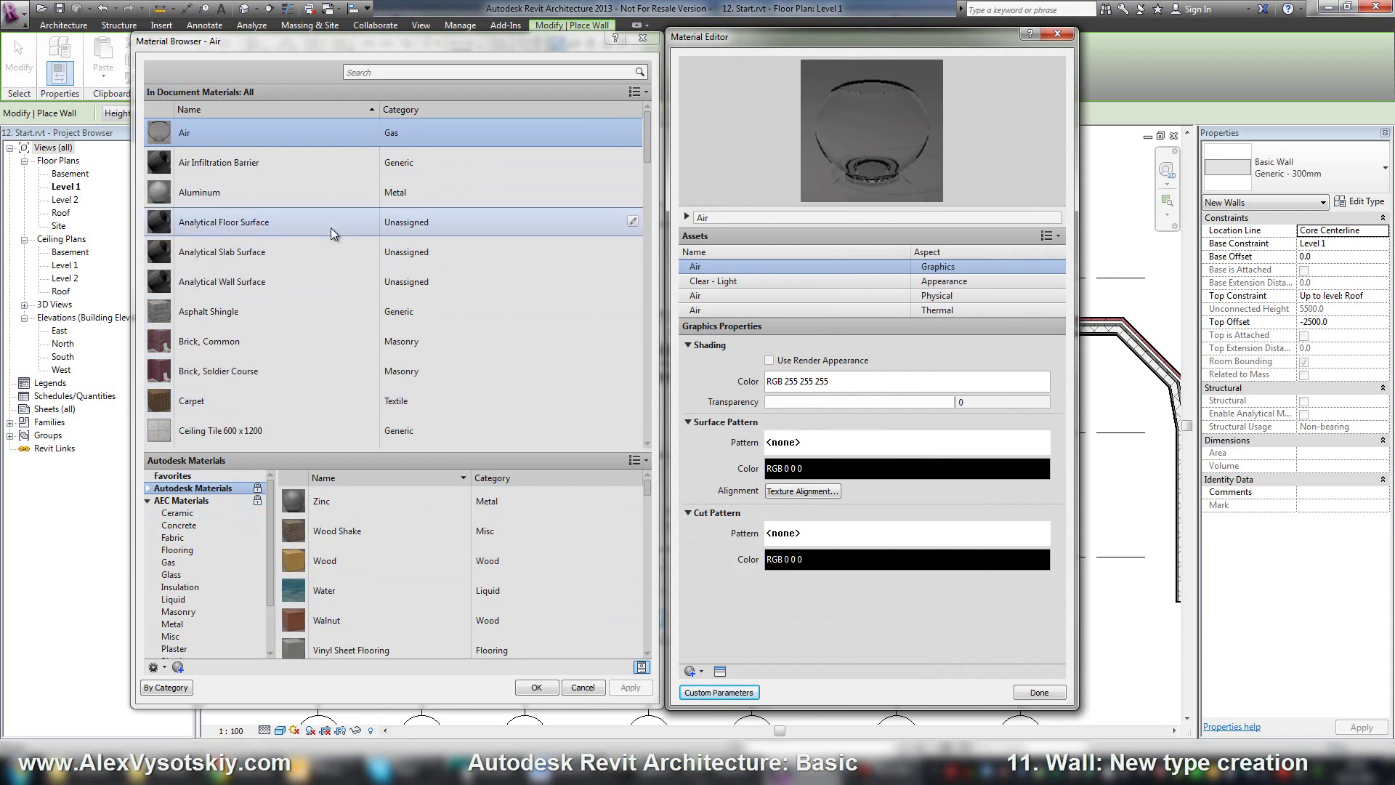
pyautogui.click(222, 341)
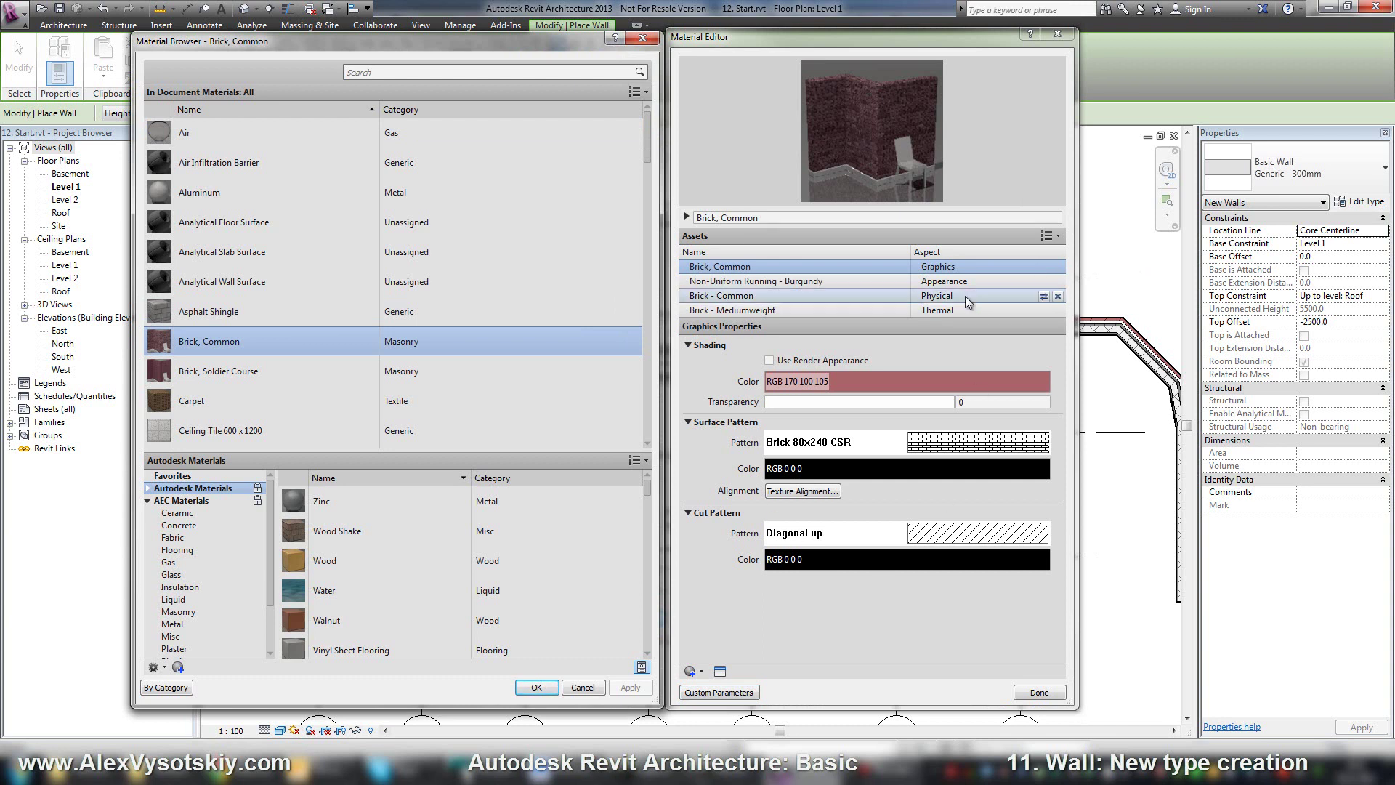
pyautogui.scroll(-1, 218, 323)
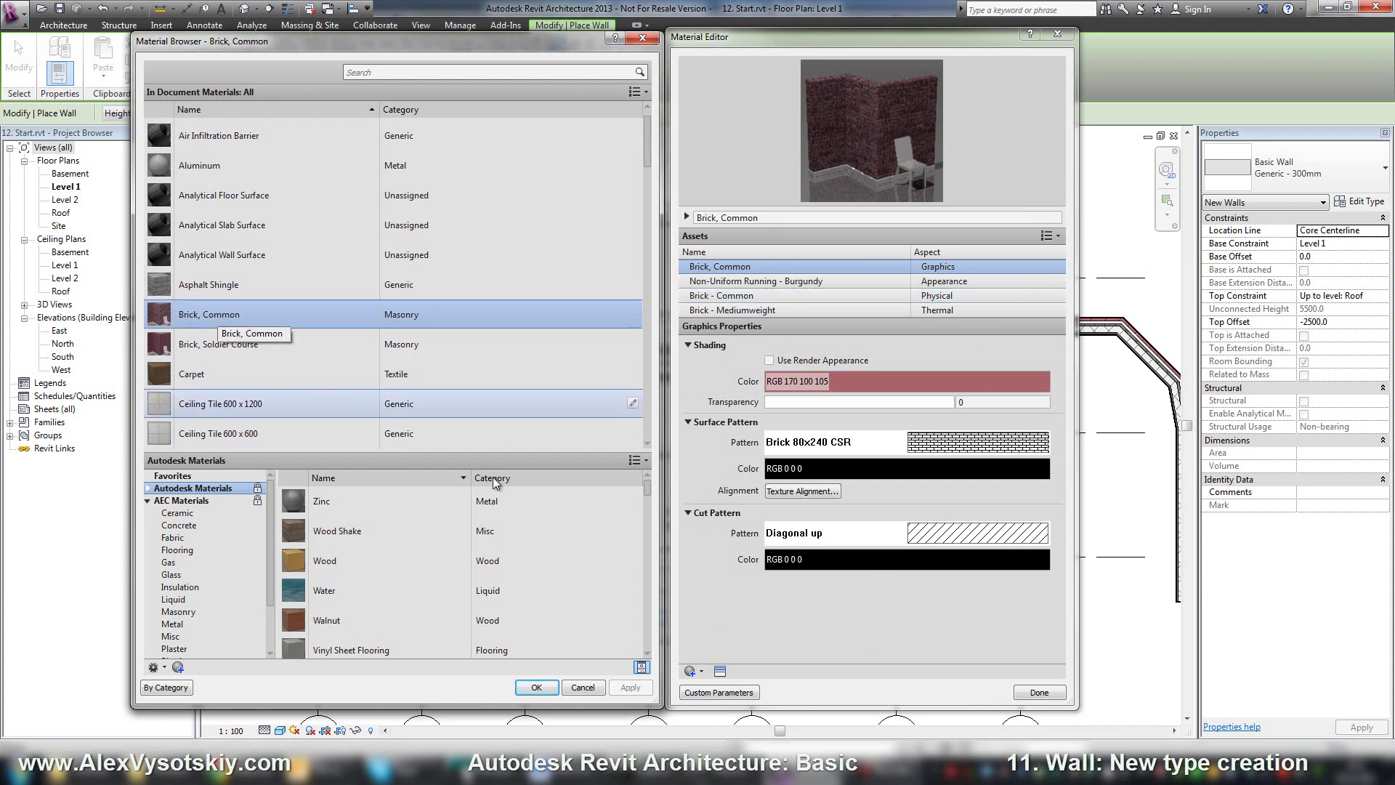
pyautogui.click(1038, 692)
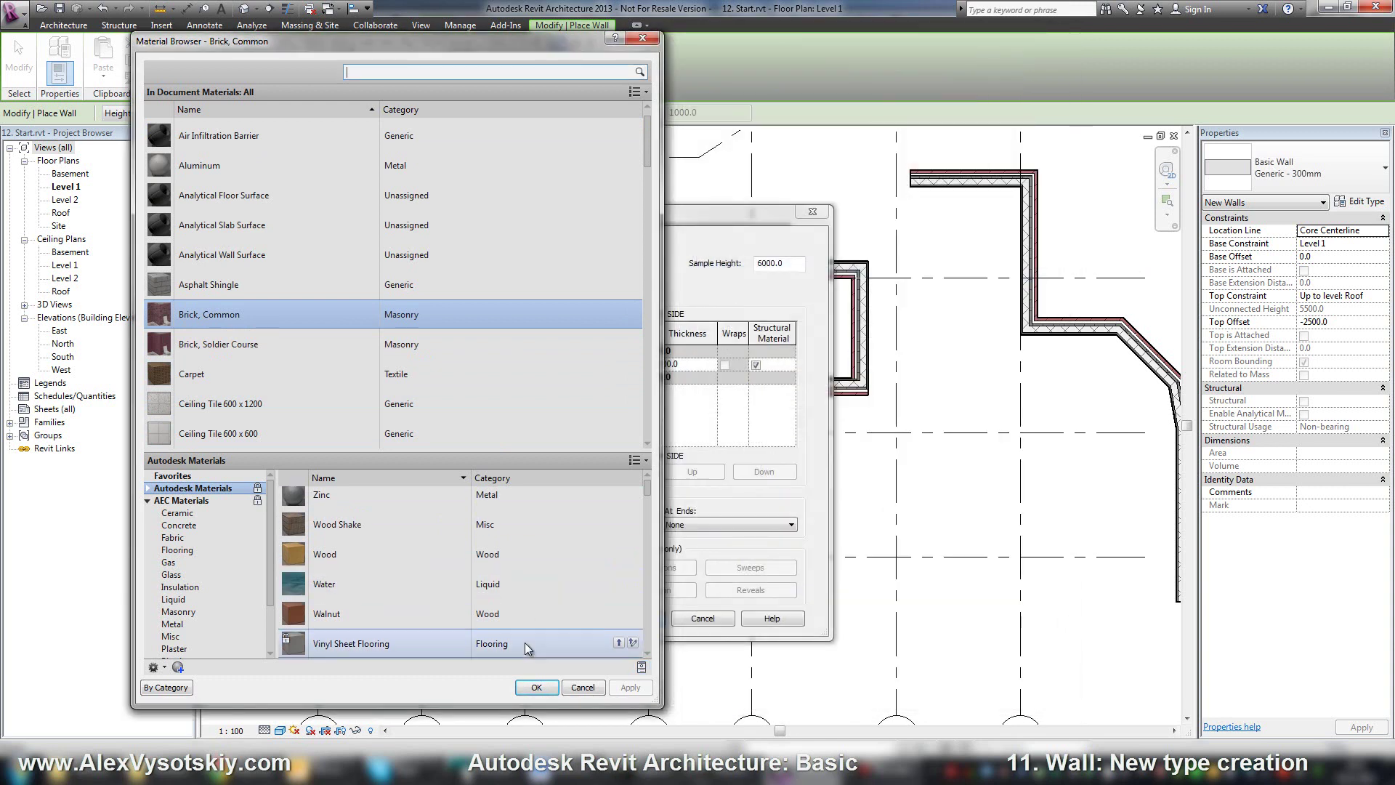
pyautogui.click(536, 688)
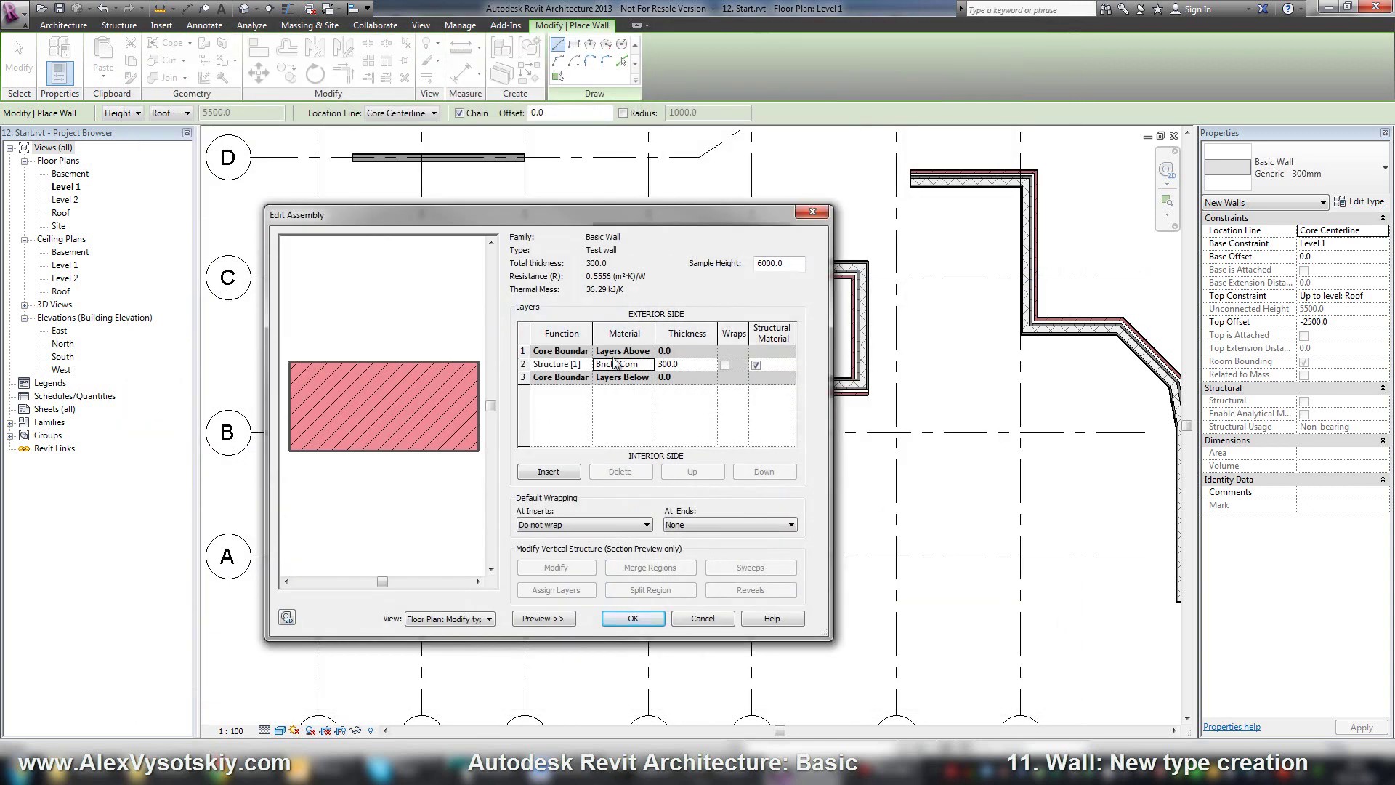
# Set the brick structure layer to 250 mm, making the wall 250.0 total
pyautogui.click(693, 364)
pyautogui.write('250')
pyautogui.press('Return')
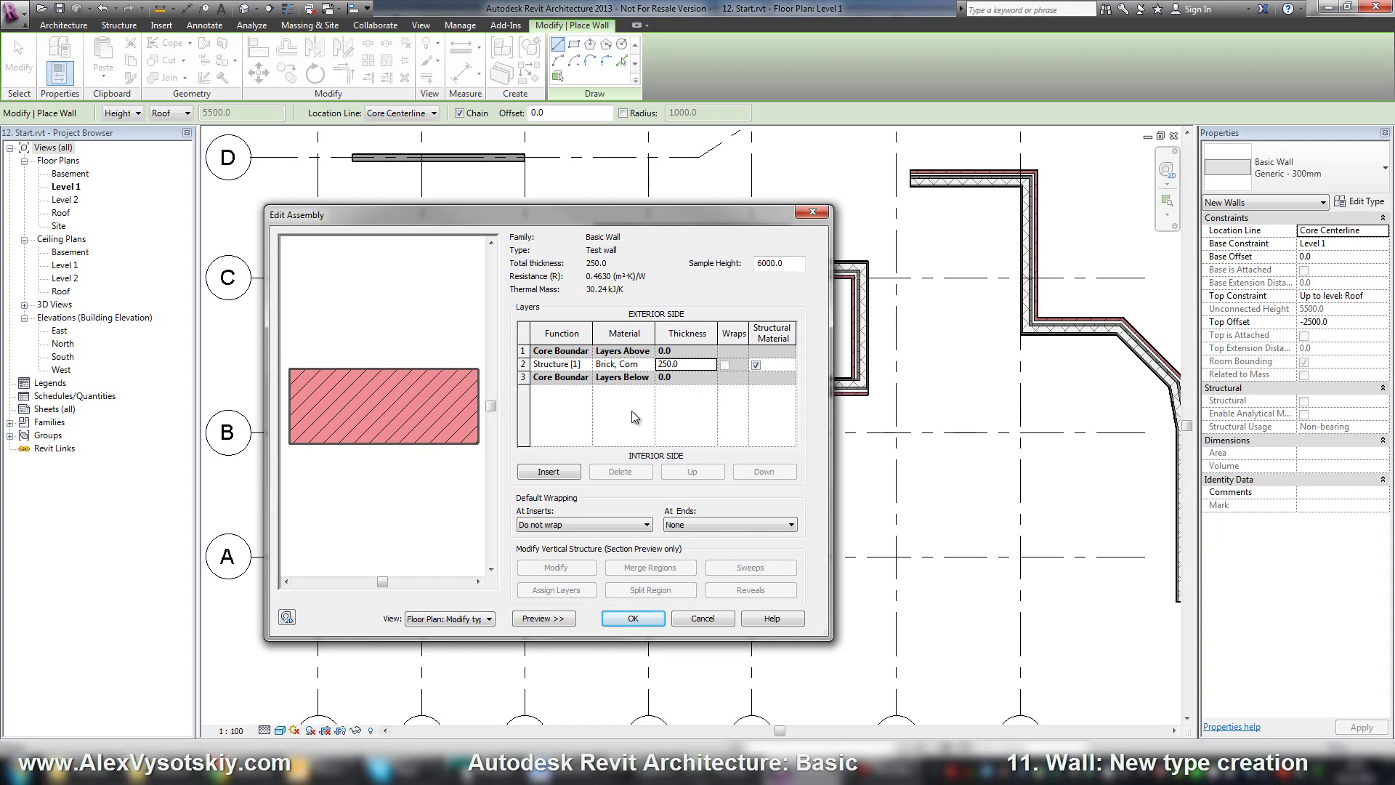
# Insert a new layer and set its function to Thermal/Air
pyautogui.click(549, 472)
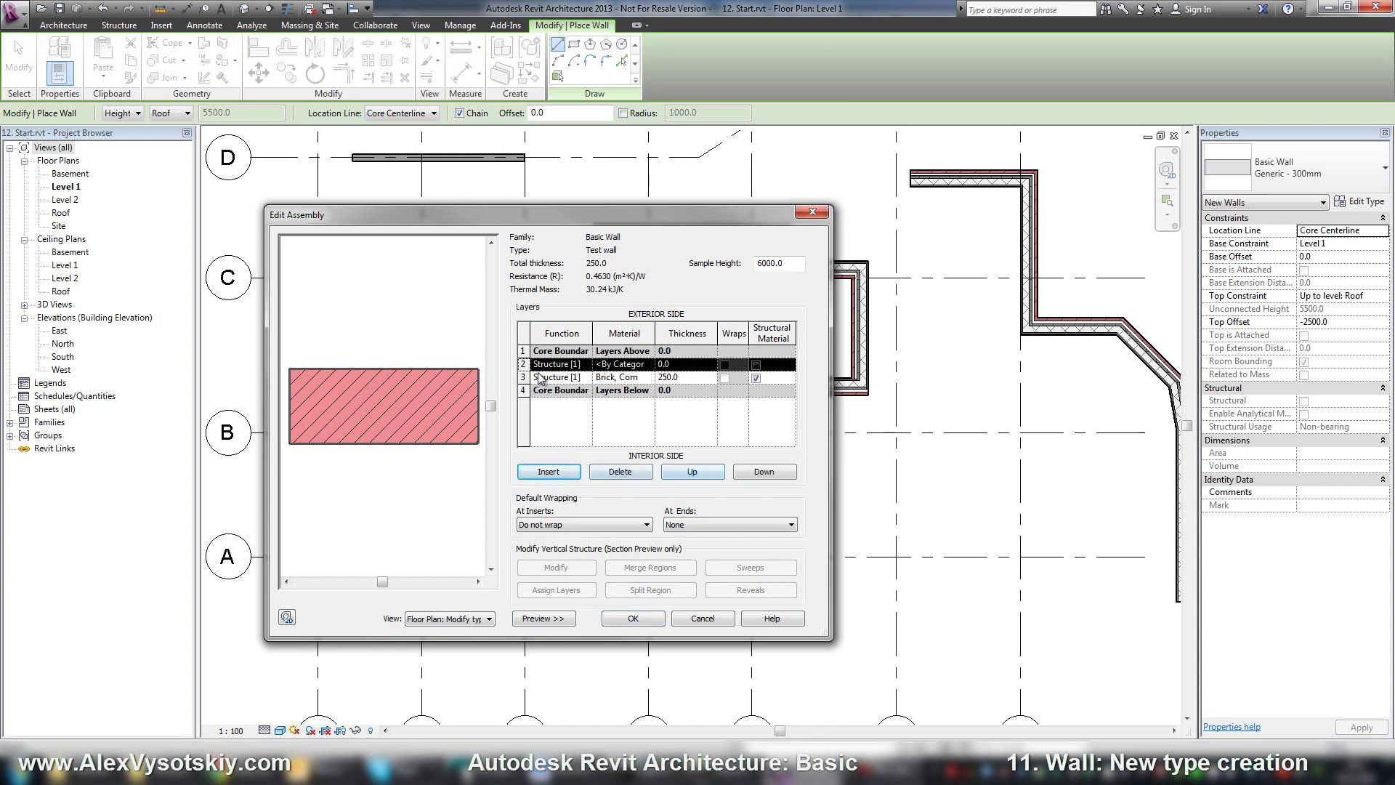
pyautogui.click(590, 372)
pyautogui.click(588, 400)
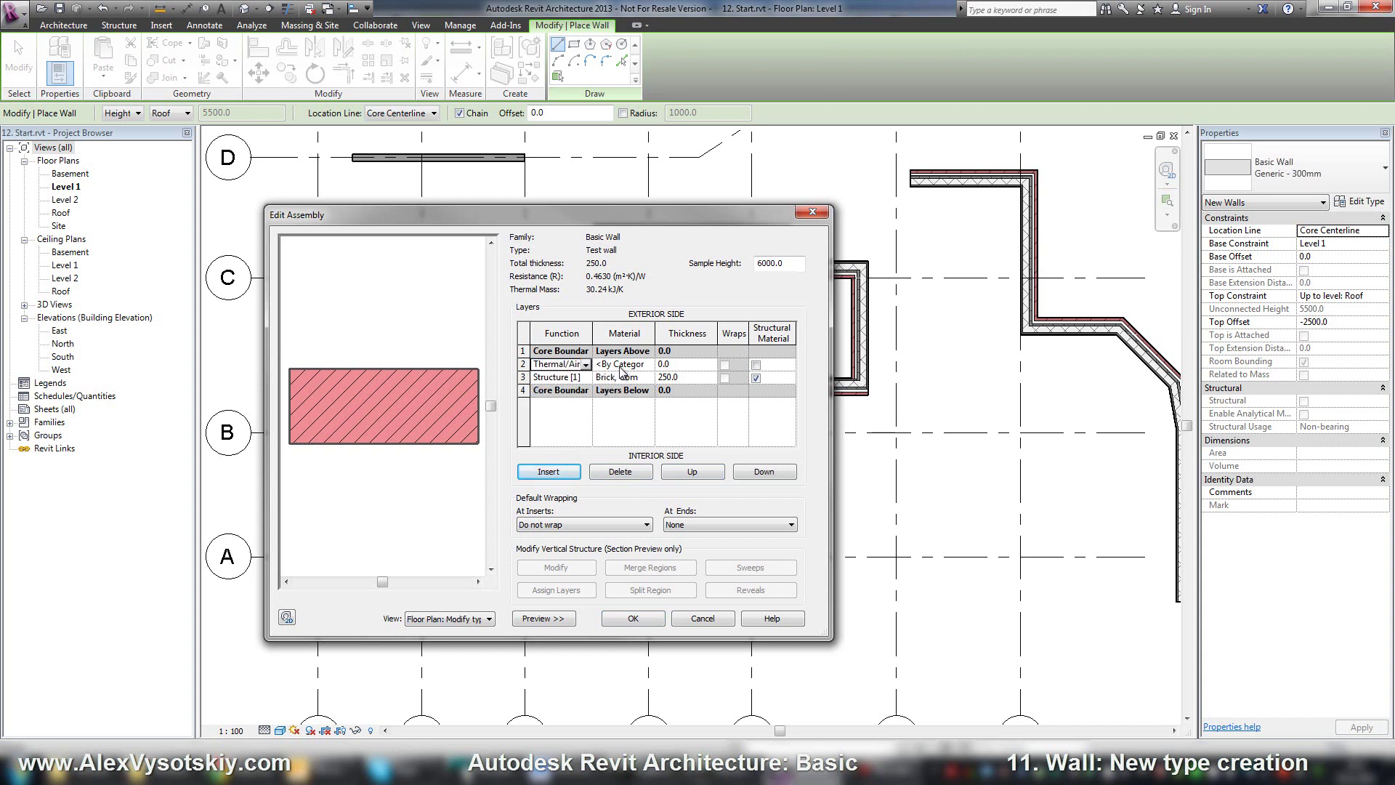
# Assign Rock Wool as the new layer's material by searching the Material Browser
pyautogui.click(614, 365)
pyautogui.click(649, 365)
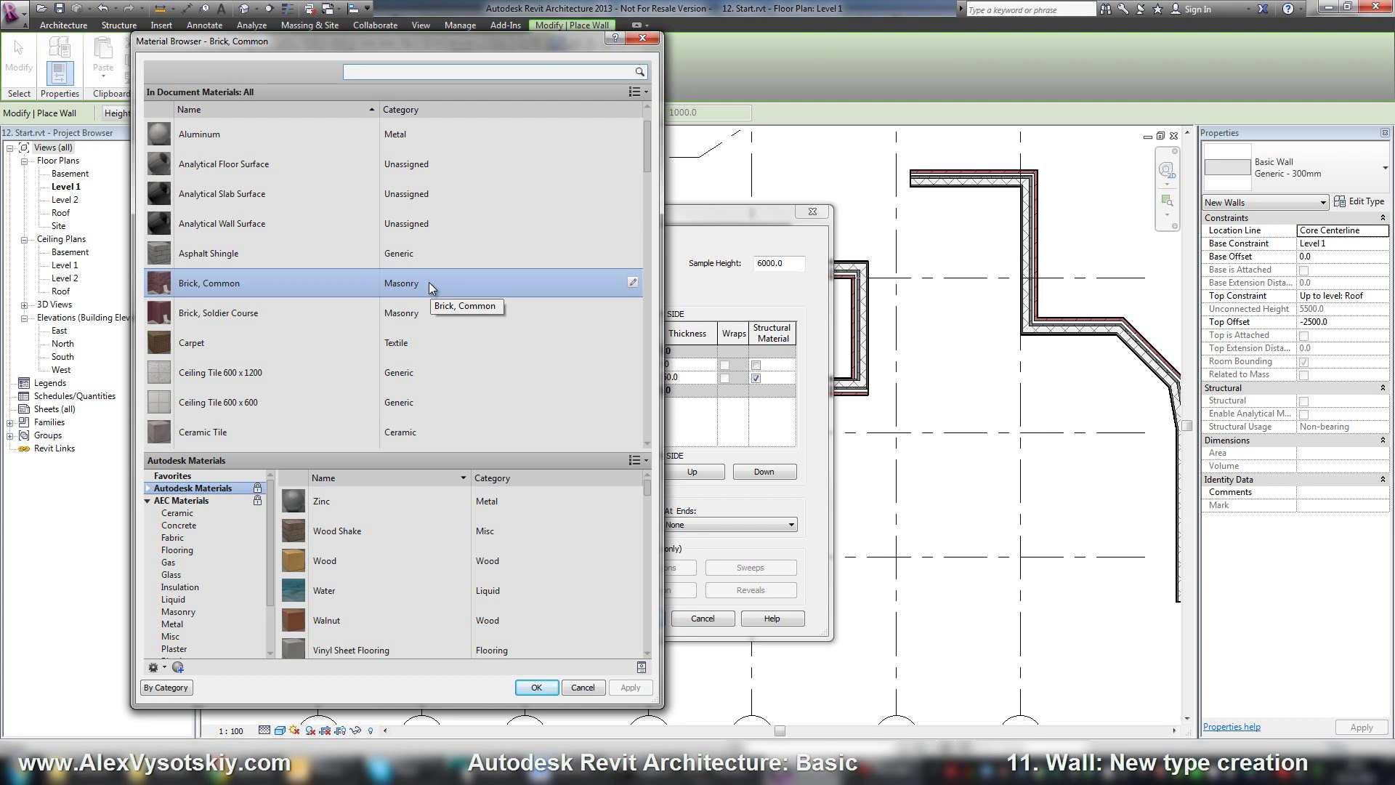
pyautogui.scroll(-5, 429, 284)
pyautogui.scroll(-8, 427, 282)
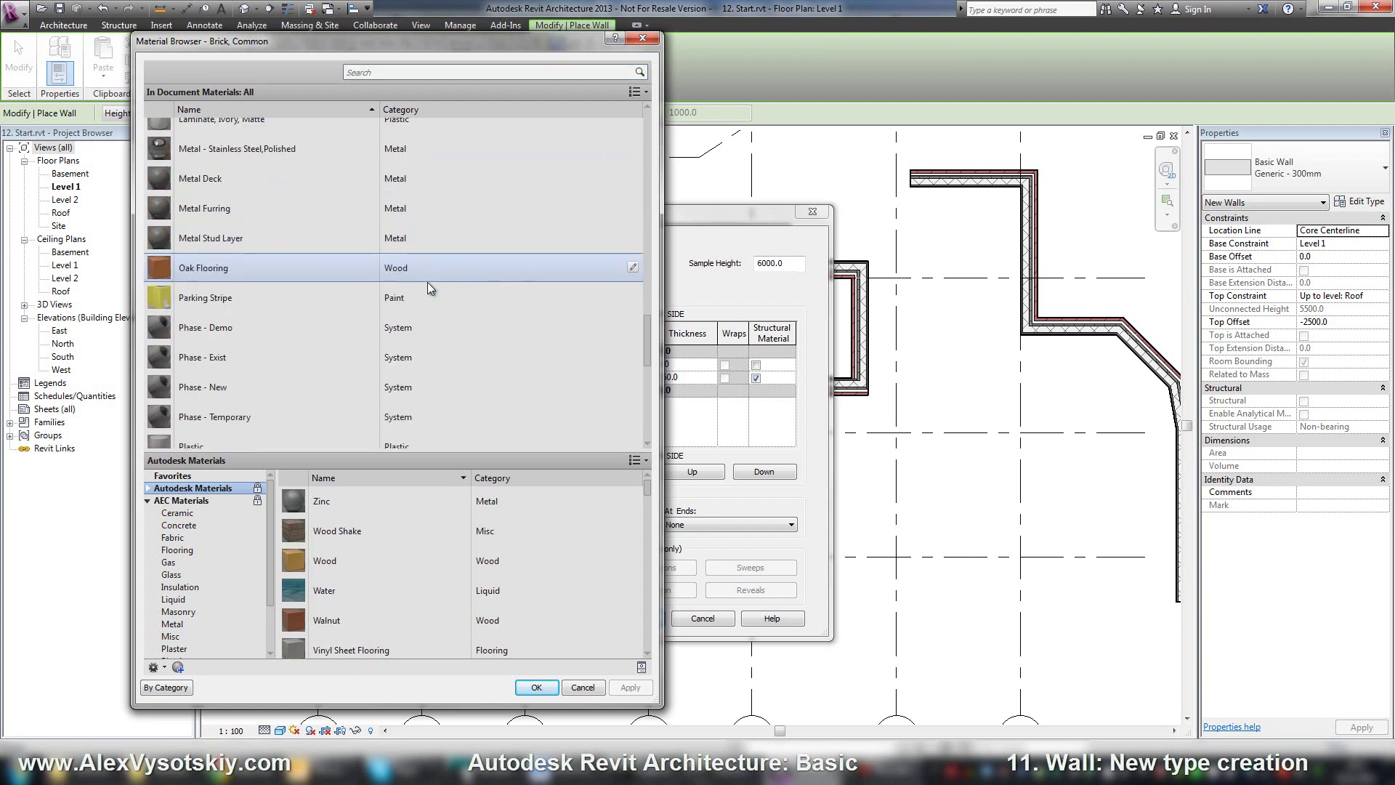
pyautogui.scroll(-4, 426, 281)
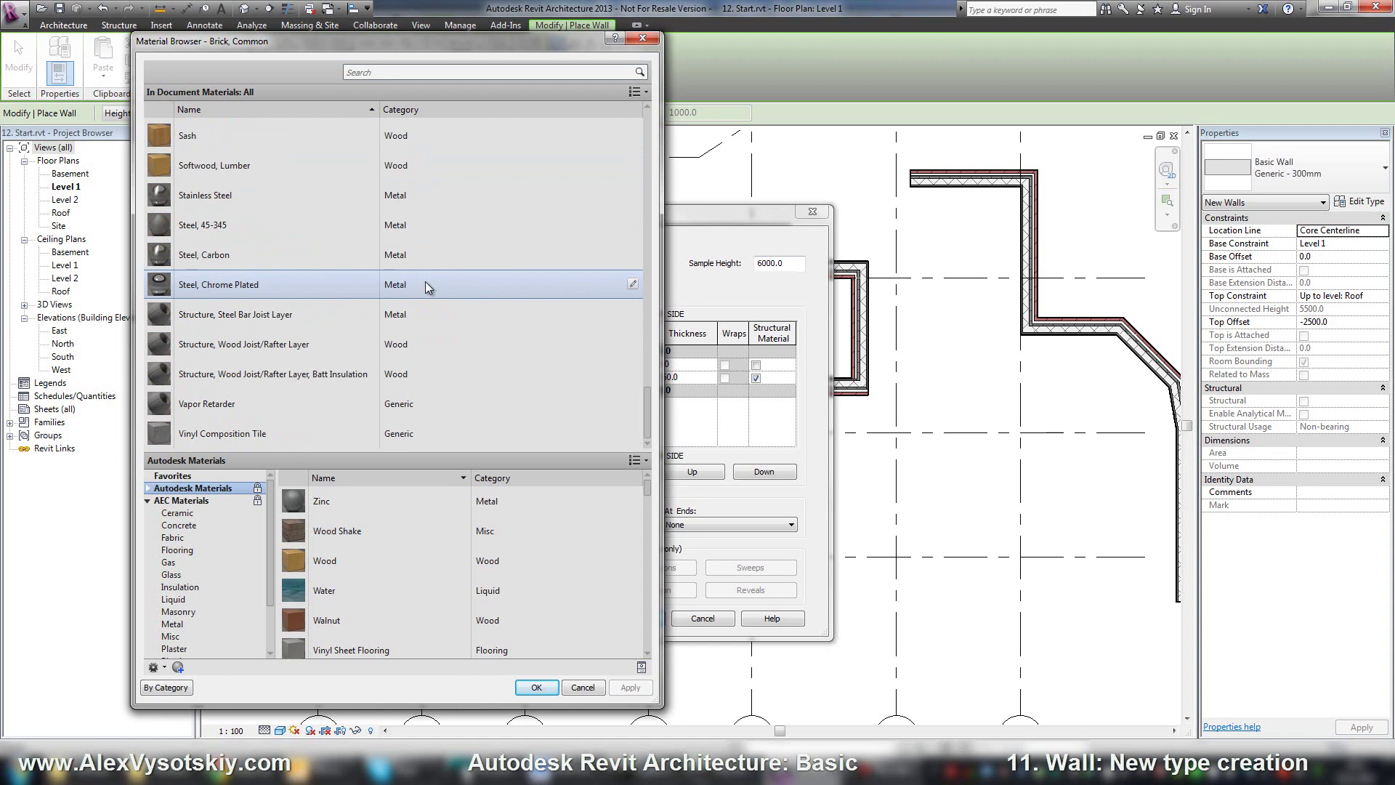
pyautogui.scroll(12, 429, 278)
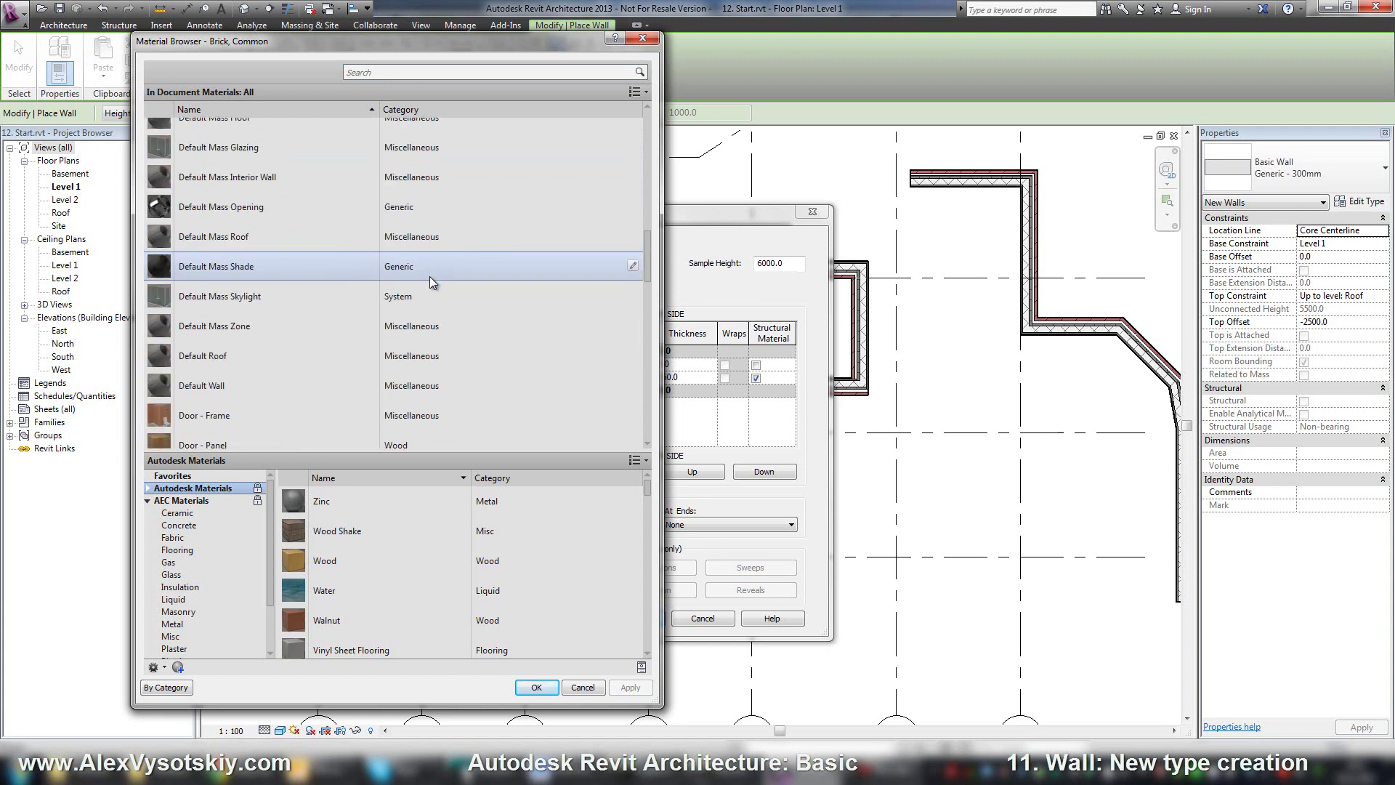
pyautogui.scroll(4, 428, 278)
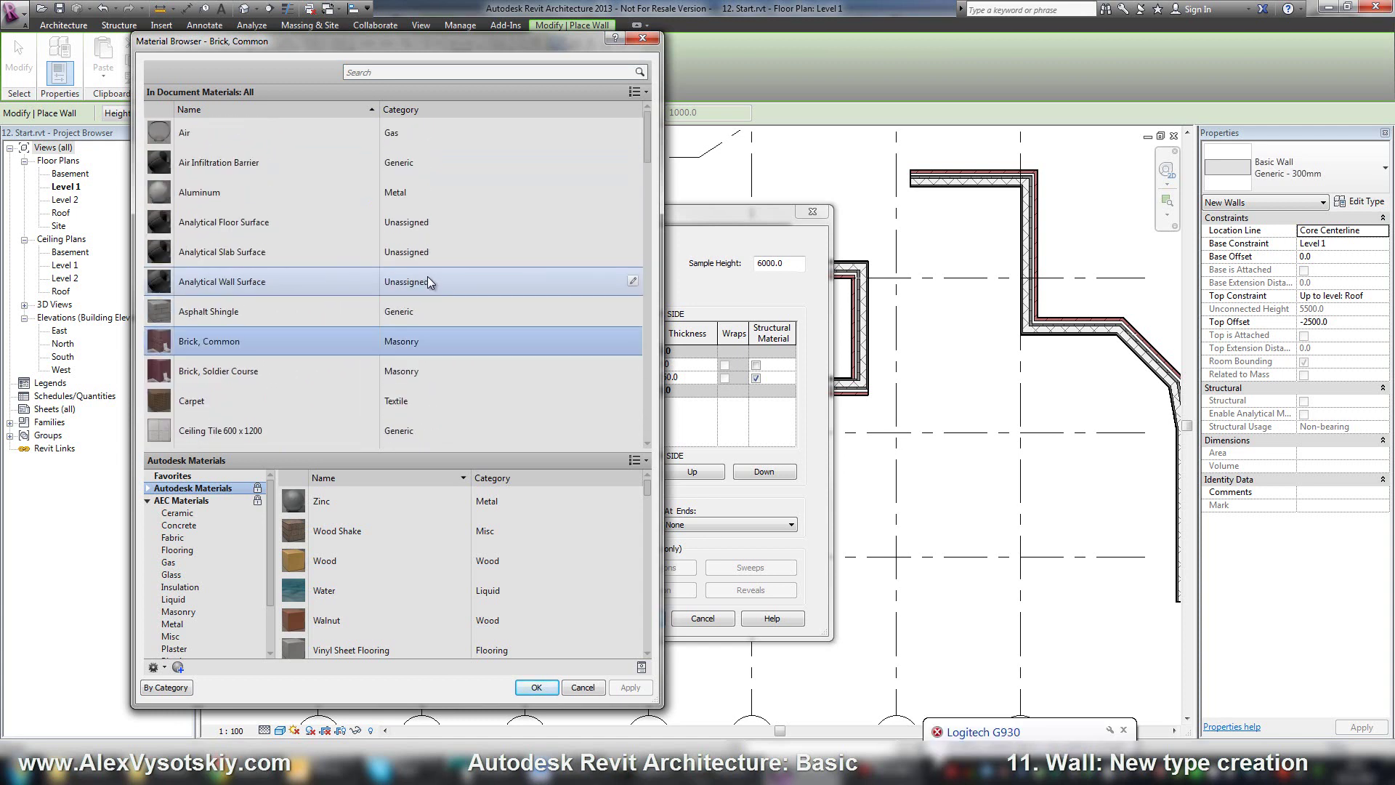
pyautogui.scroll(-6, 427, 276)
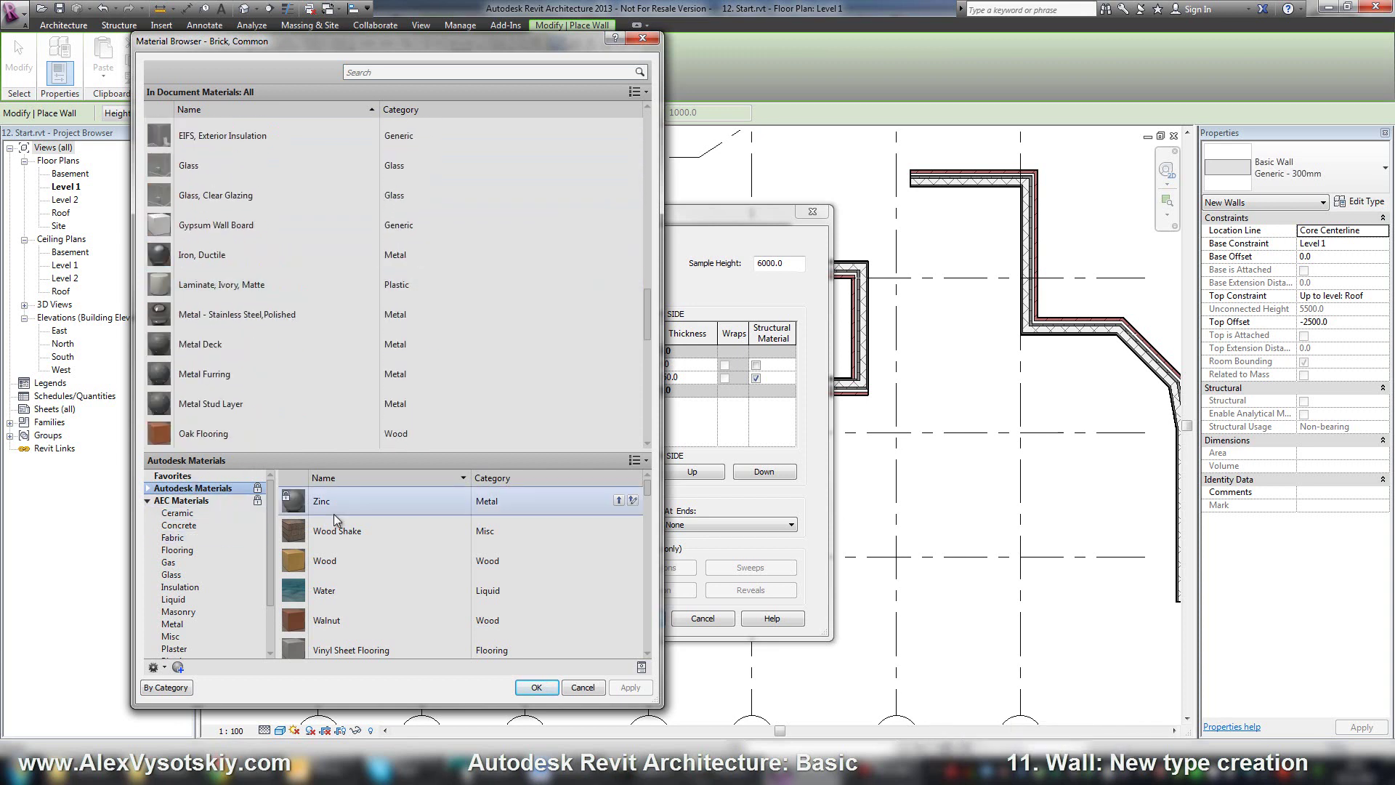
pyautogui.click(189, 588)
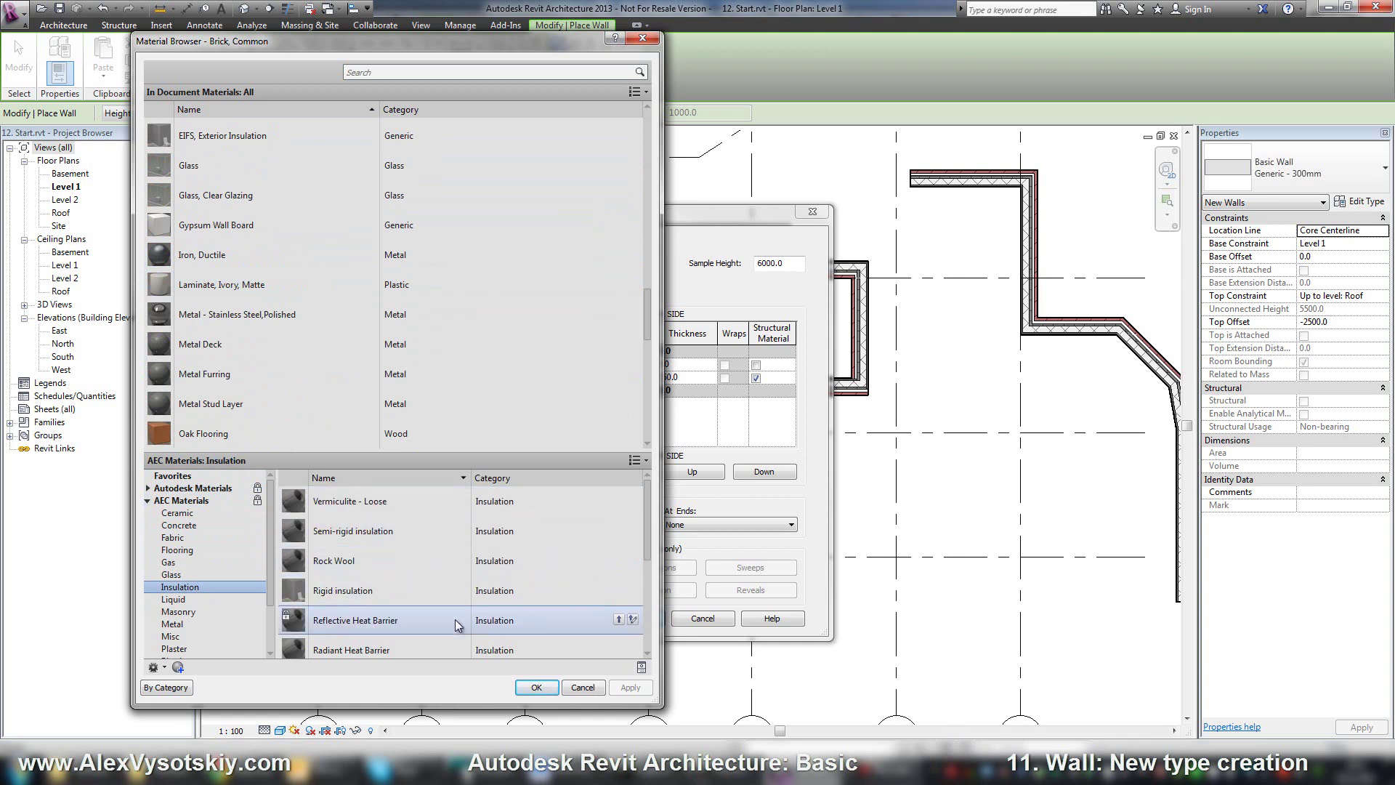
pyautogui.scroll(-1, 472, 643)
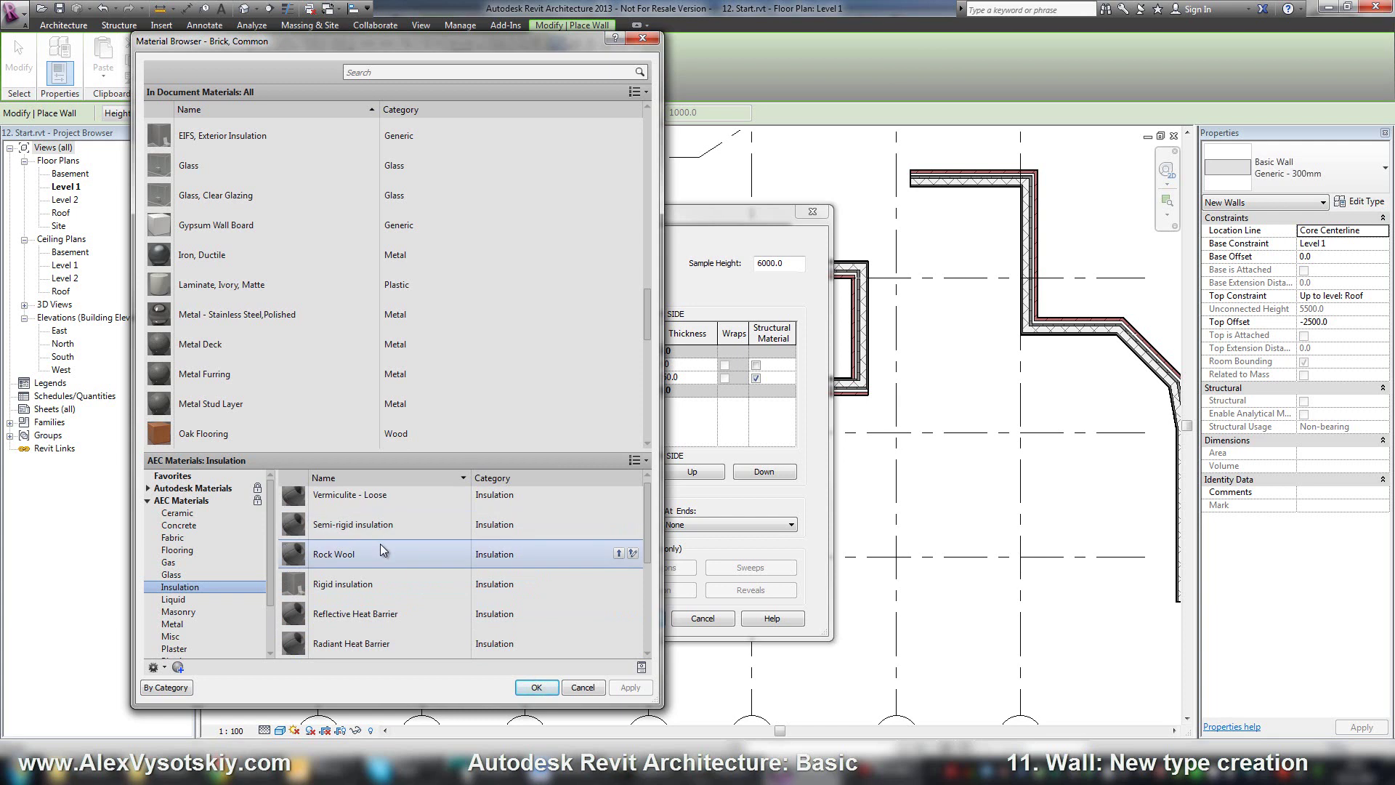
pyautogui.scroll(5, 381, 544)
pyautogui.scroll(-1, 284, 301)
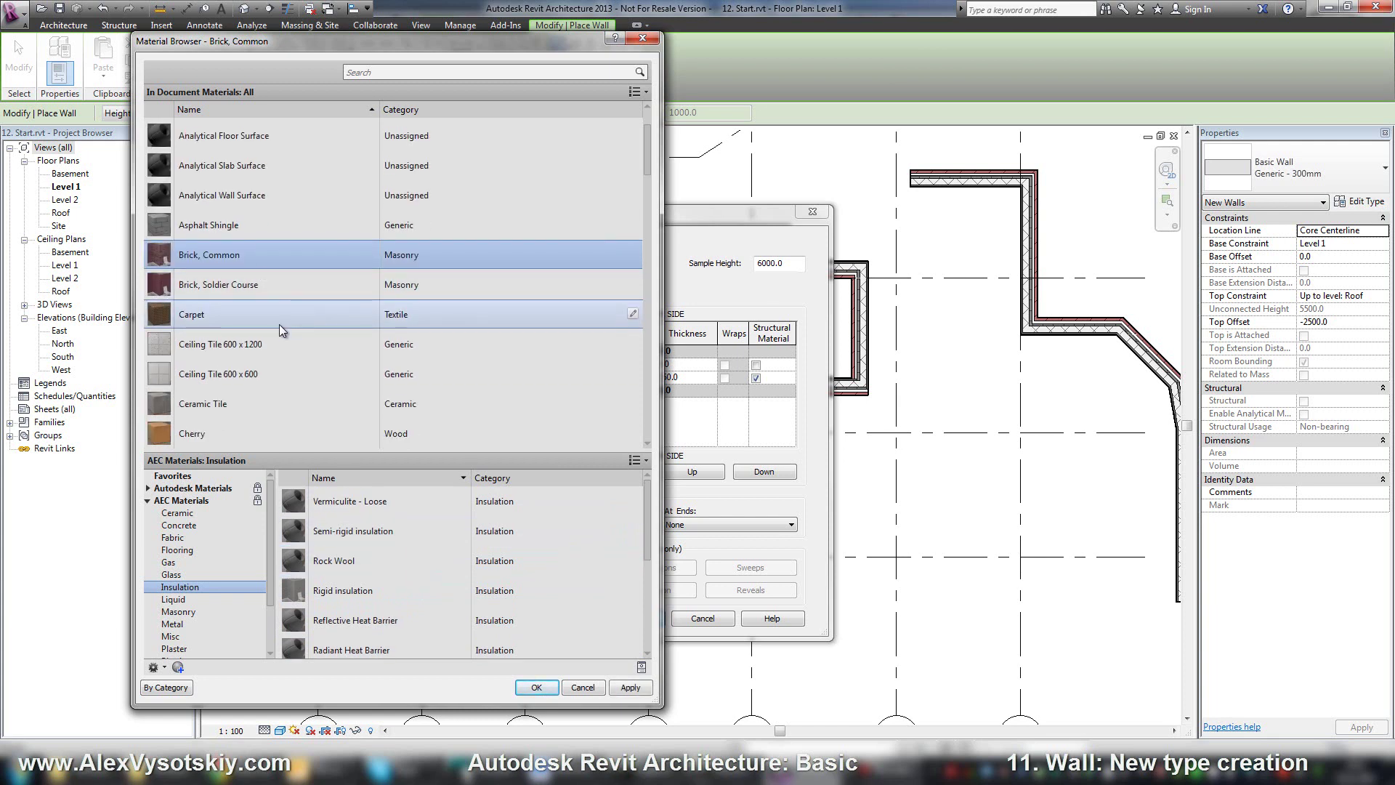
pyautogui.scroll(-5, 278, 324)
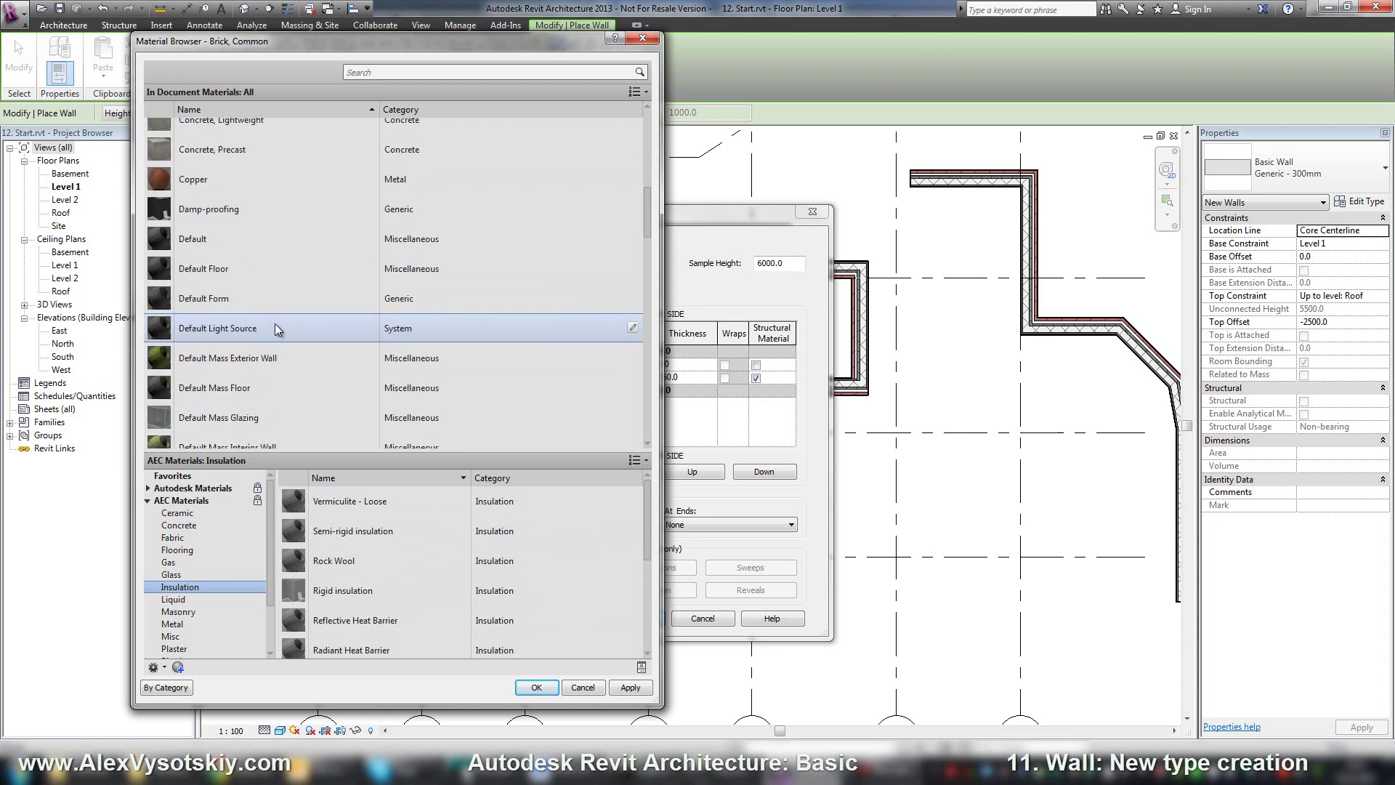
pyautogui.click(489, 72)
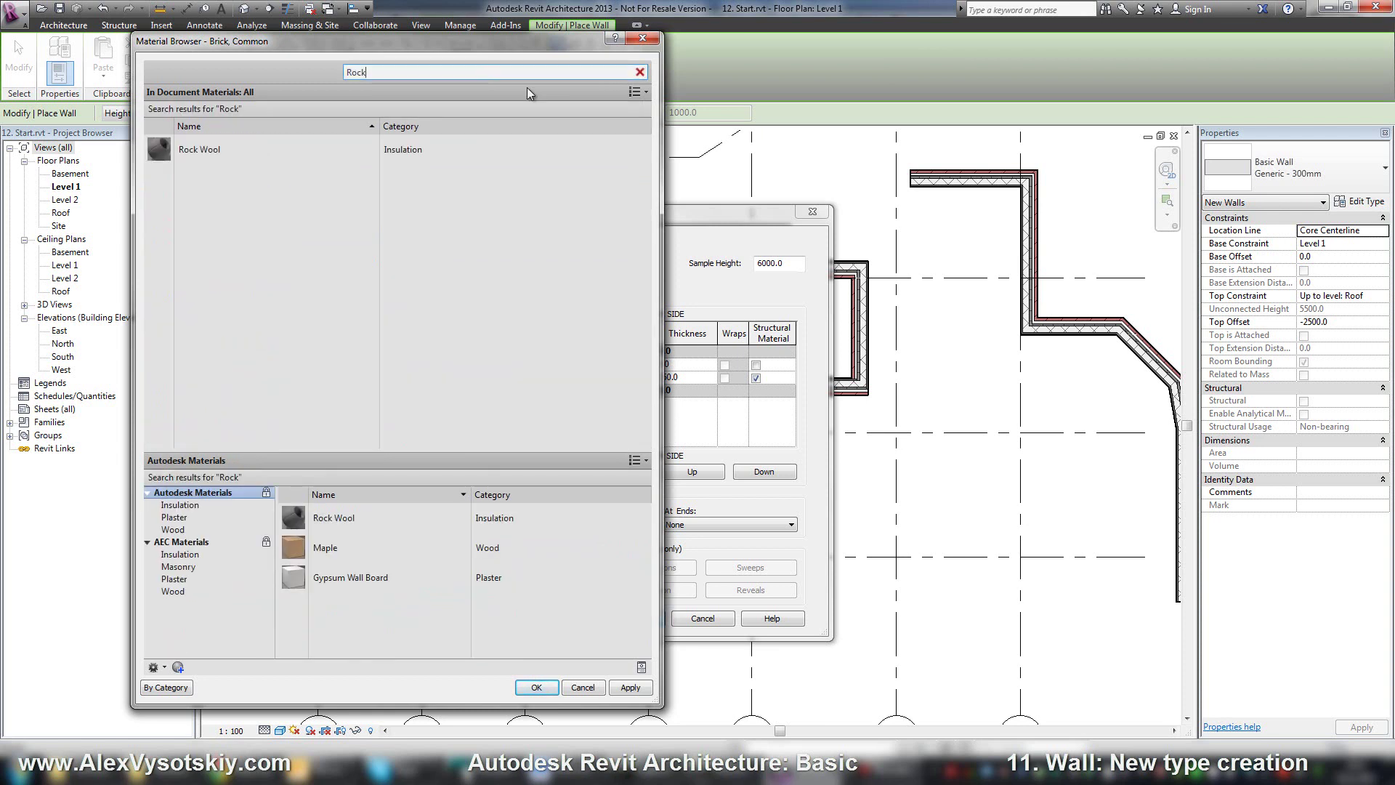
pyautogui.click(258, 146)
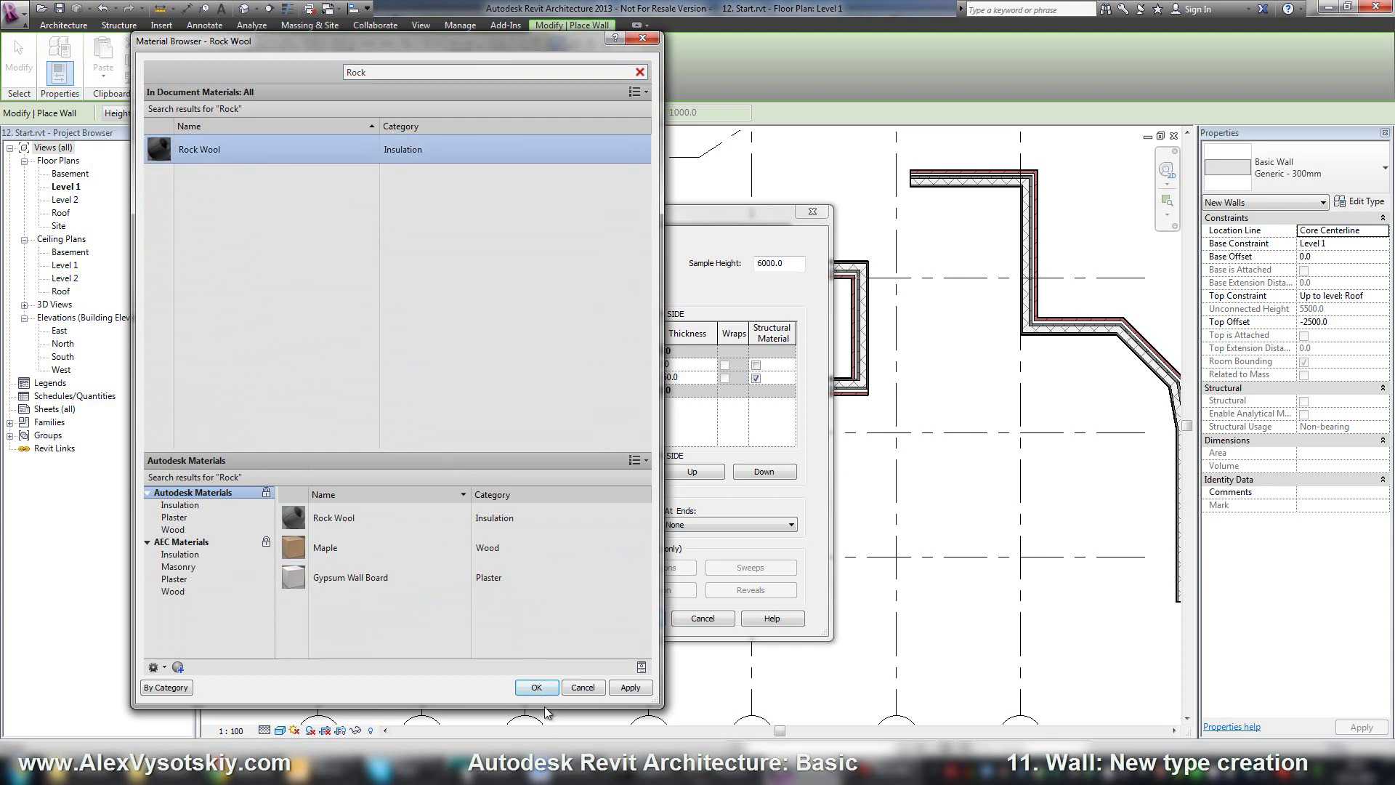
pyautogui.click(536, 688)
# Make the Rock Wool layer 100 mm and move it above the core boundary on the exterior side
pyautogui.click(690, 370)
pyautogui.write('100')
pyautogui.press('Tab')
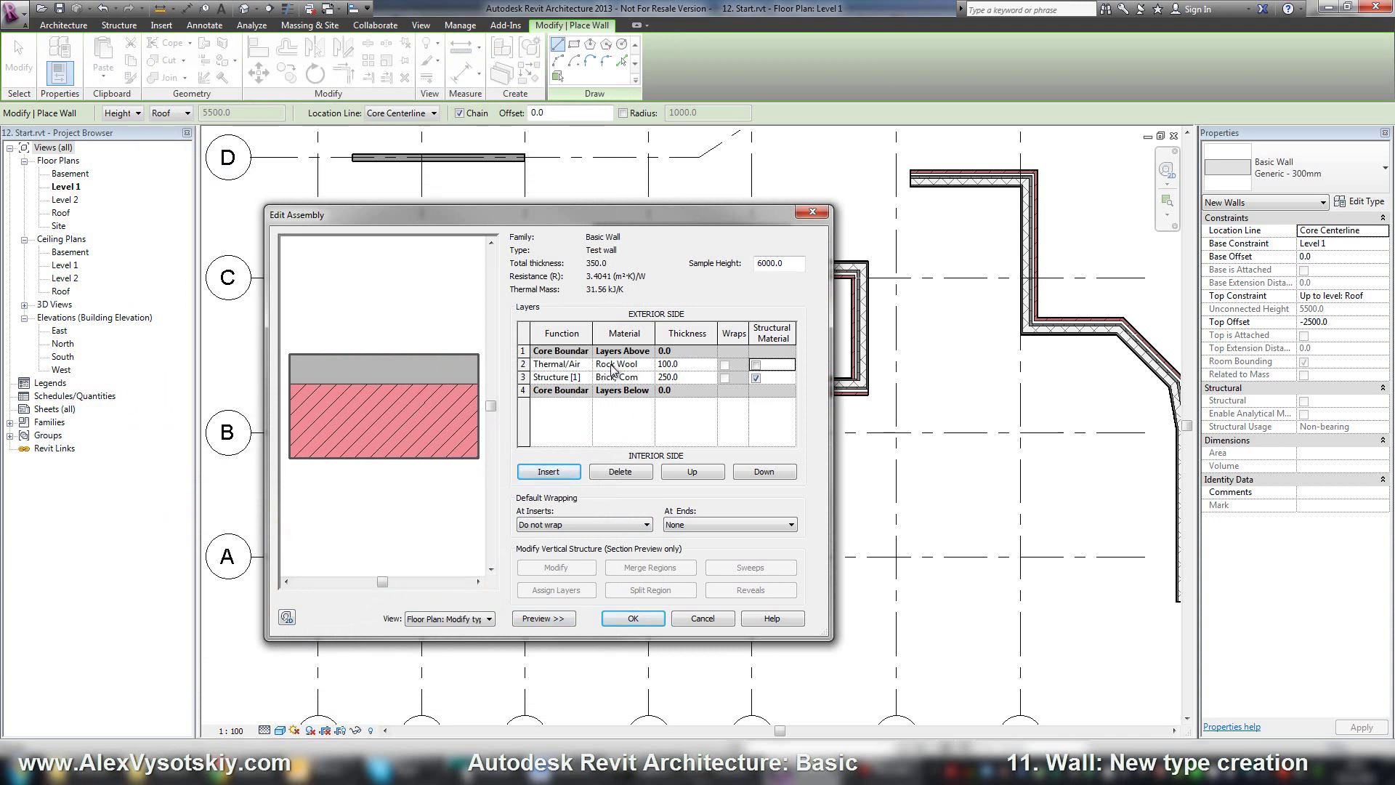
pyautogui.click(528, 364)
pyautogui.click(693, 472)
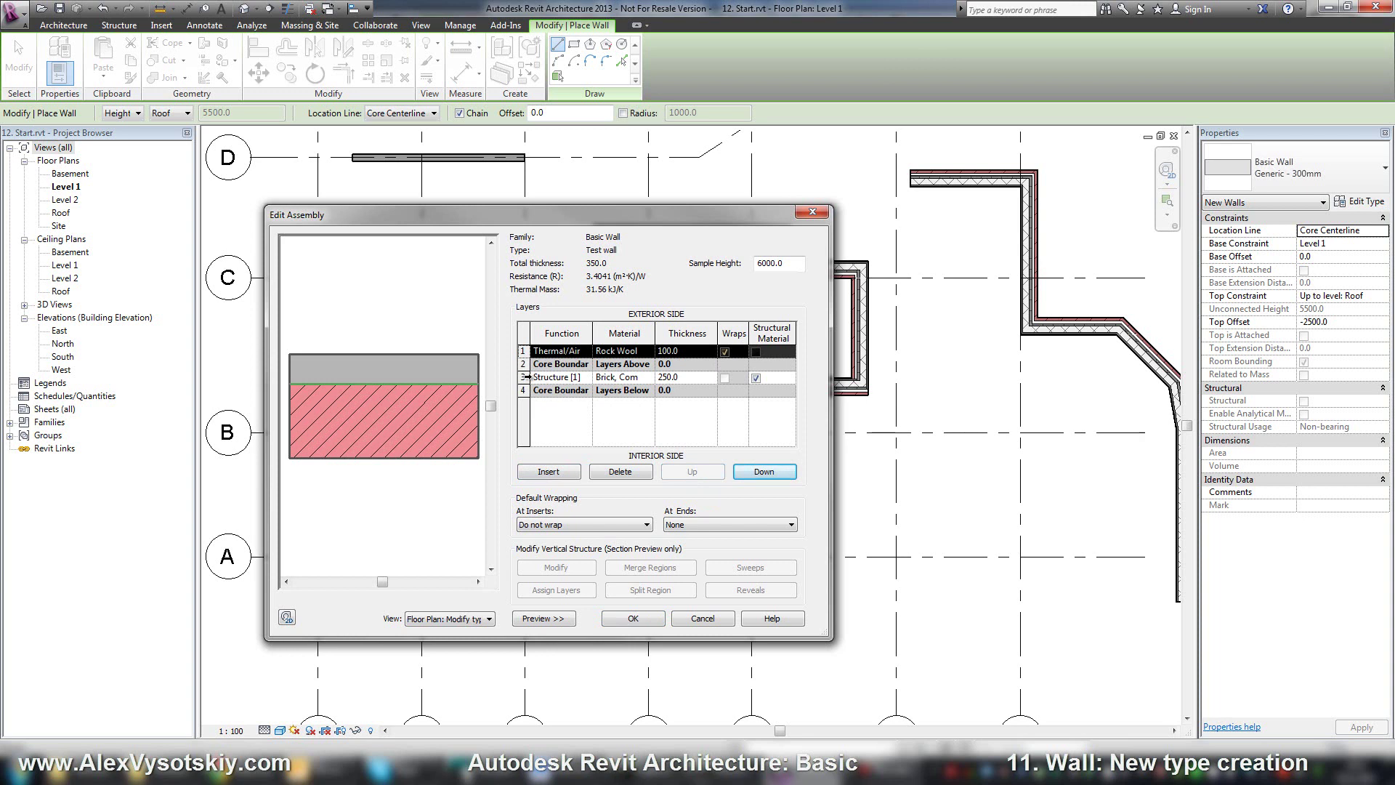
pyautogui.click(524, 376)
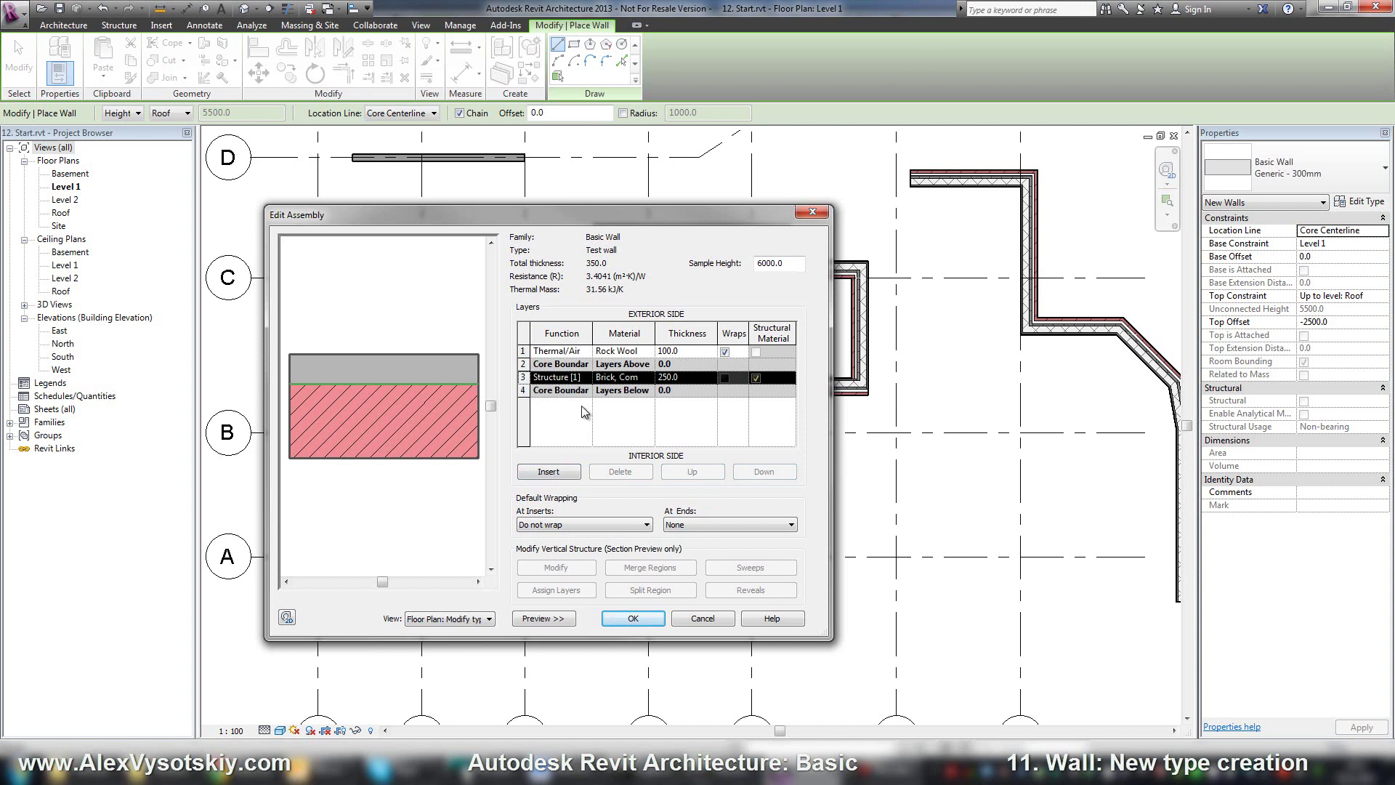
pyautogui.click(578, 351)
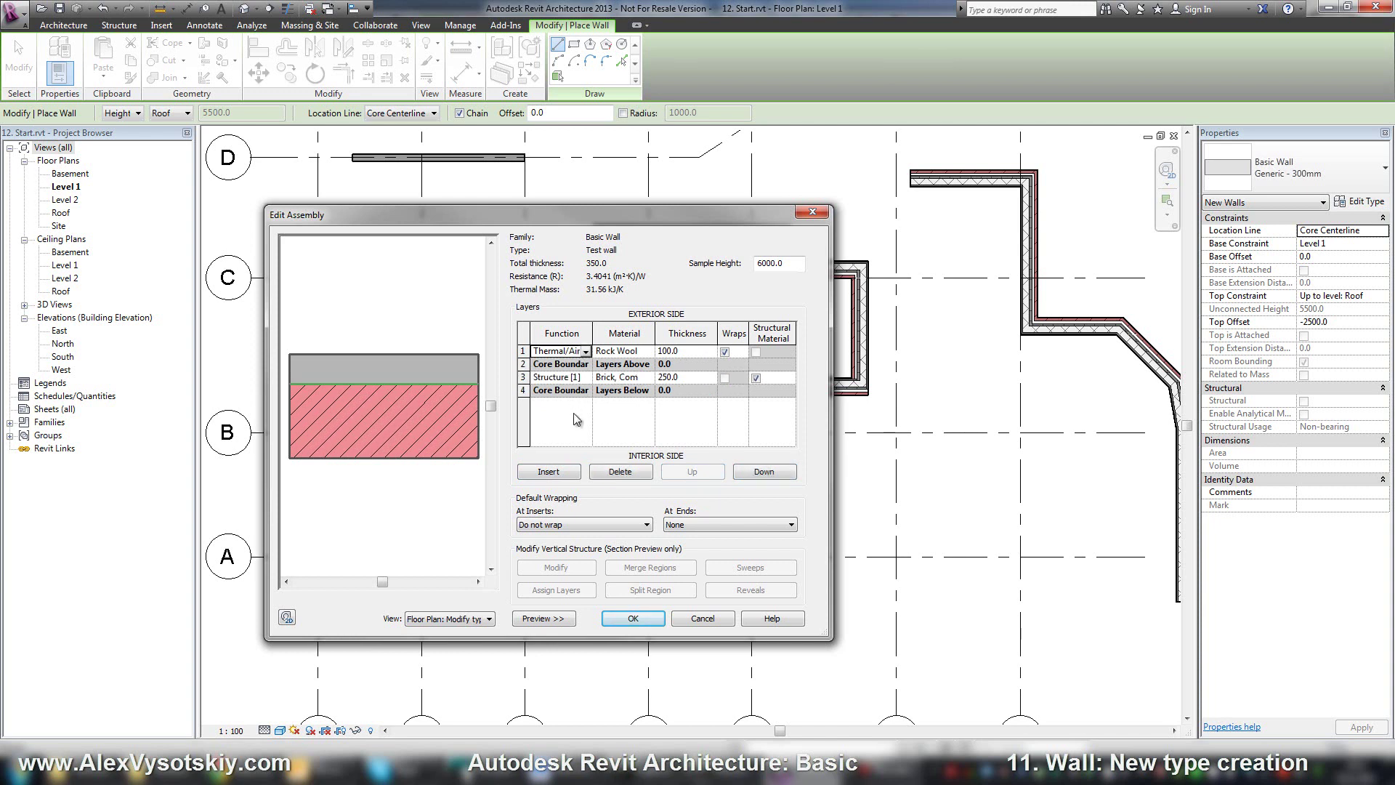
# Insert a new exterior layer with function Finish 1 [4]
pyautogui.click(557, 472)
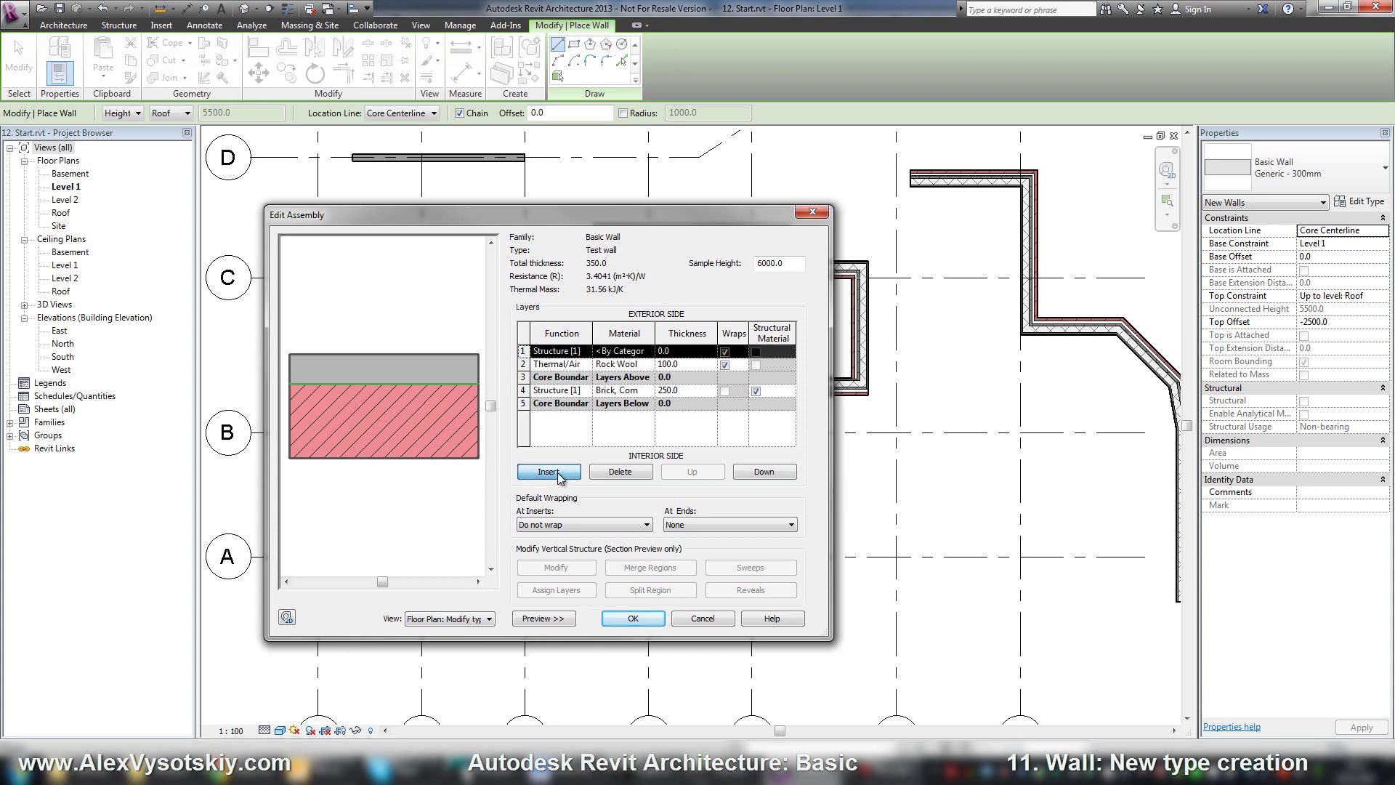
pyautogui.click(582, 352)
pyautogui.click(583, 352)
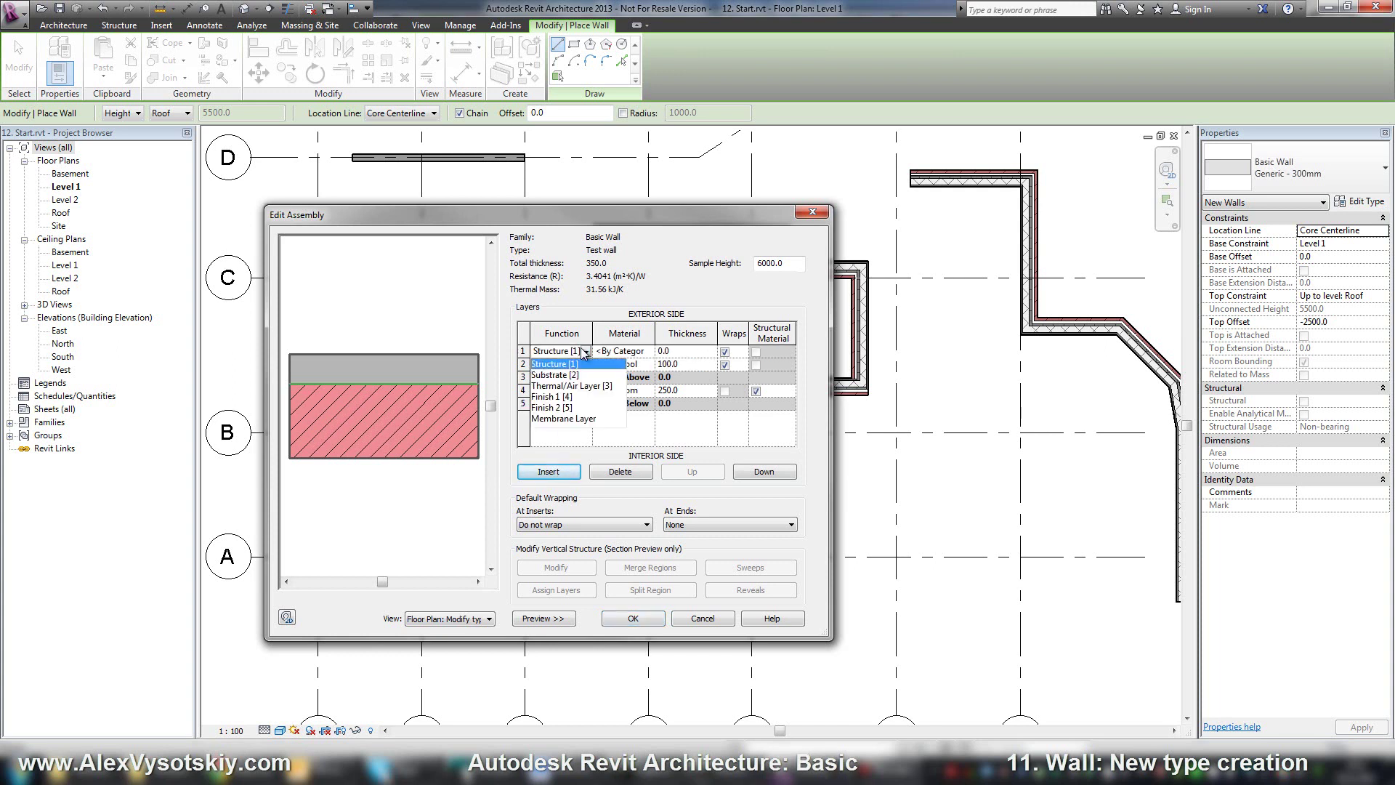
pyautogui.click(572, 398)
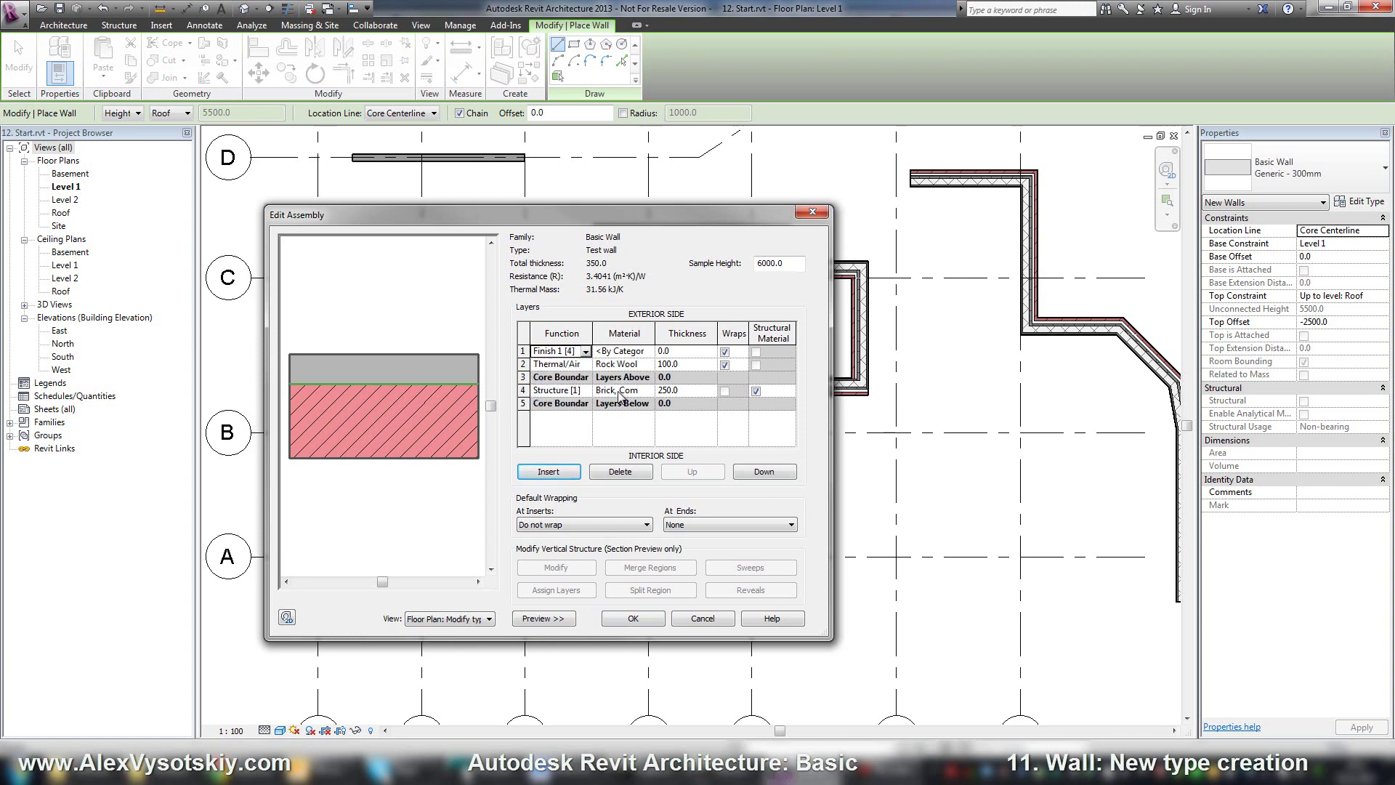
# Give the finish layer Brick, Common material and 120 mm thickness, totalling 470.0
pyautogui.click(602, 391)
pyautogui.moveTo(601, 391); pyautogui.dragTo(623, 390)
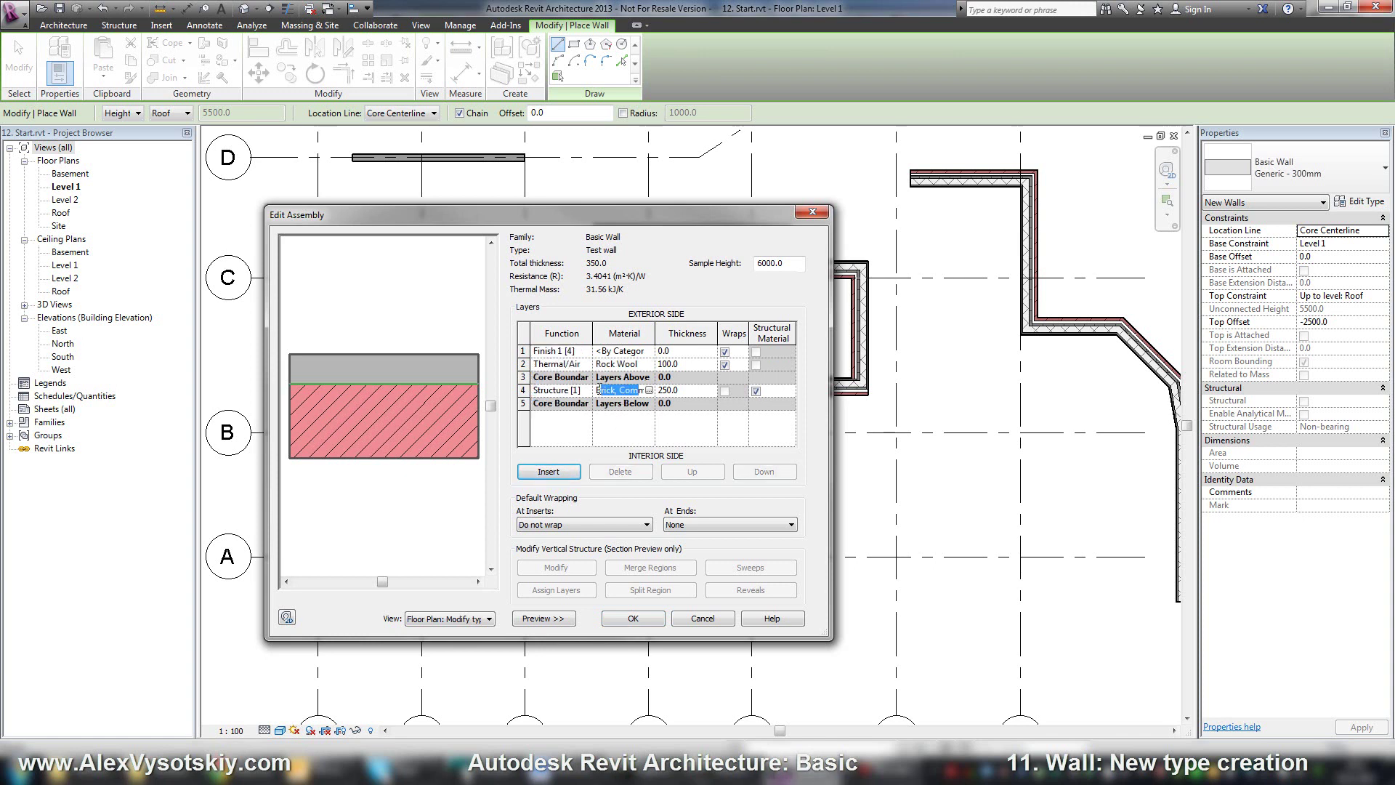
pyautogui.click(600, 351)
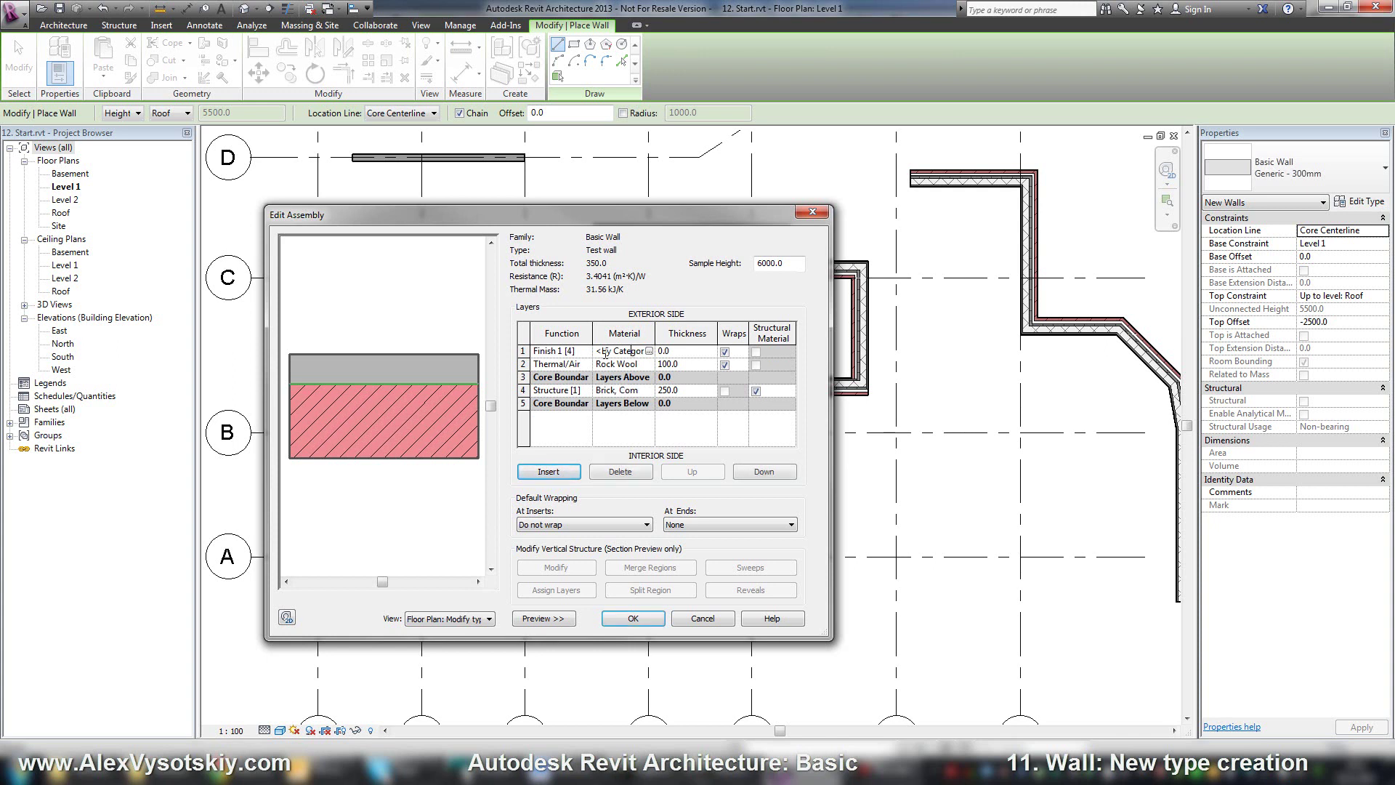
pyautogui.hotkey('ctrl', 'a')
pyautogui.write('Brick, Common')
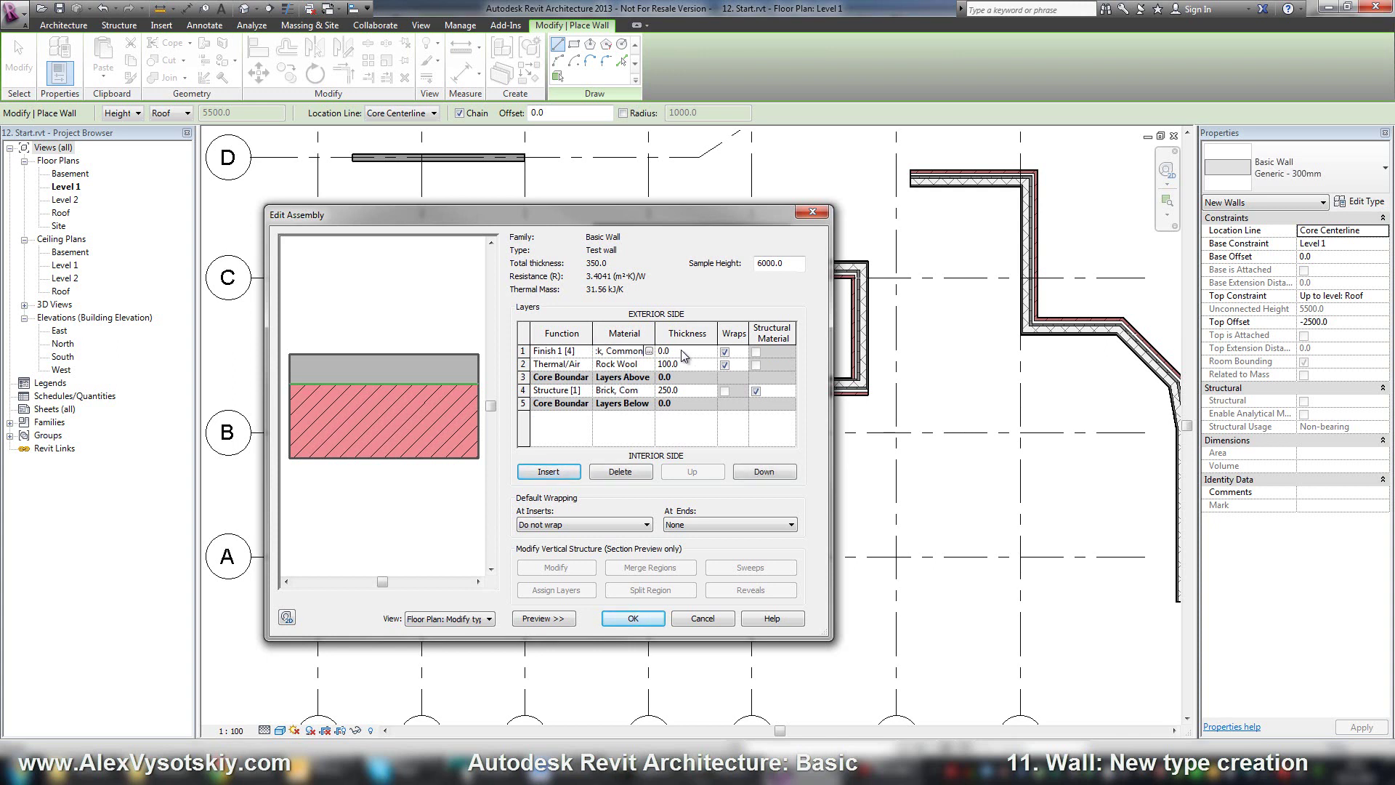
pyautogui.click(683, 352)
pyautogui.write('120')
pyautogui.press('Tab')
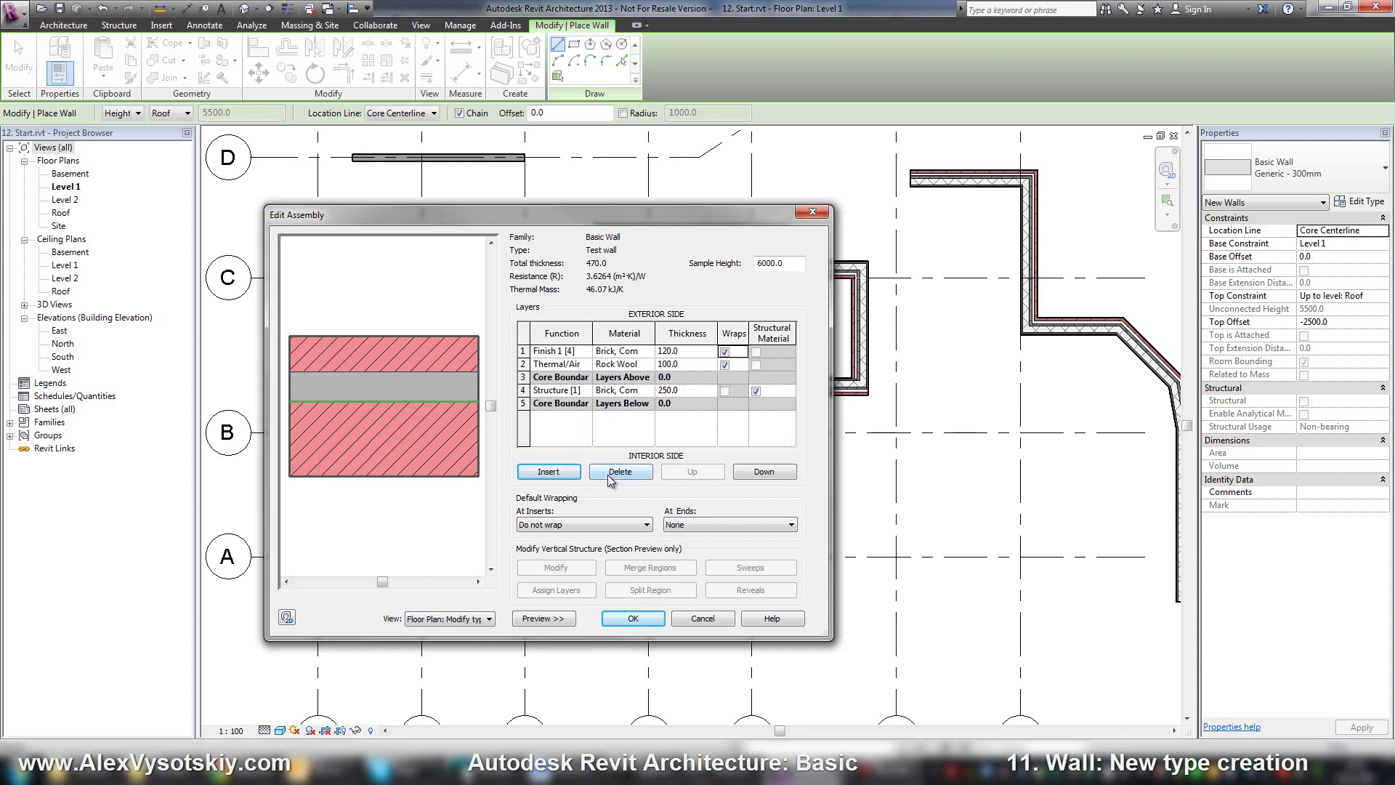
# Insert a layer, move it to the interior side, and set its function to Finish 2 [5]
pyautogui.click(565, 473)
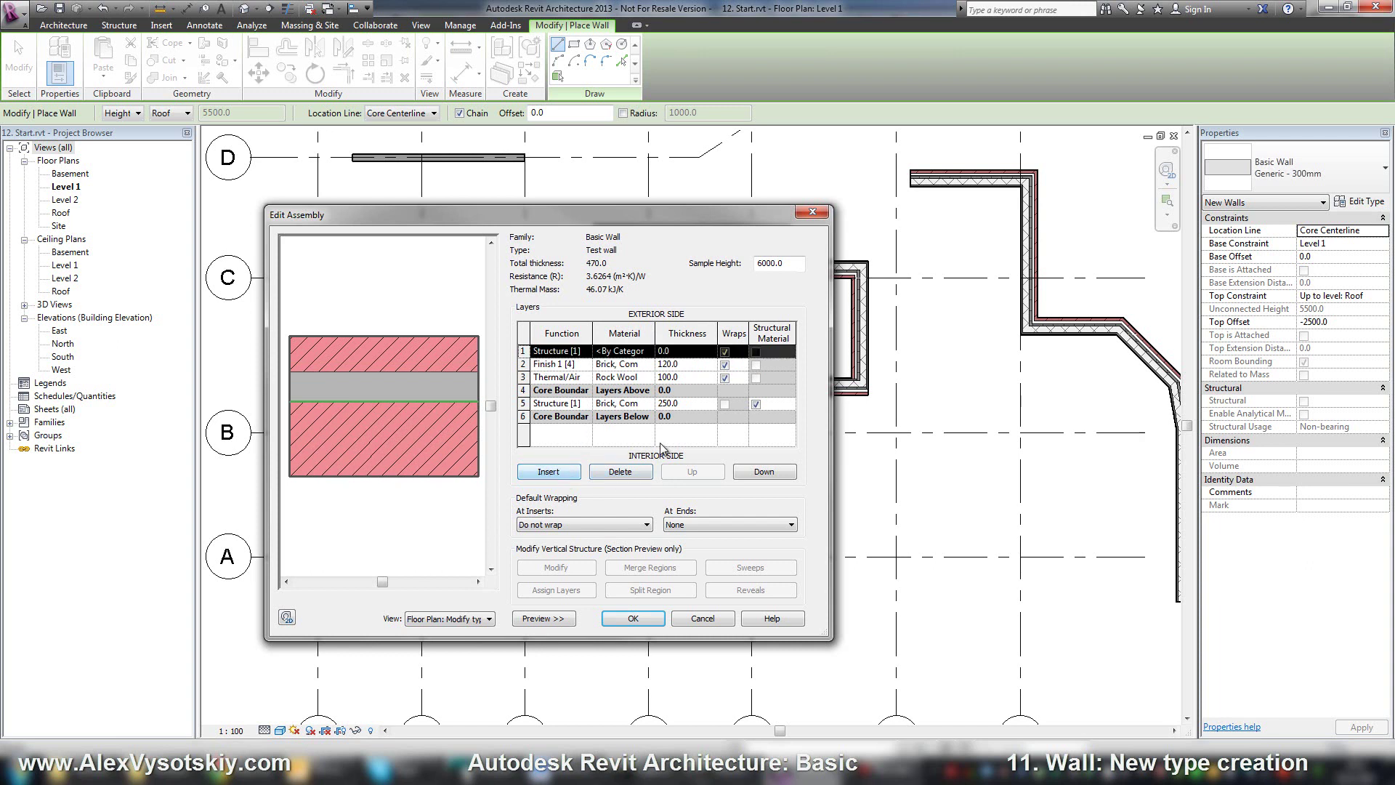
pyautogui.click(744, 471)
pyautogui.click(744, 470)
pyautogui.click(744, 471)
pyautogui.click(744, 471)
pyautogui.click(744, 471)
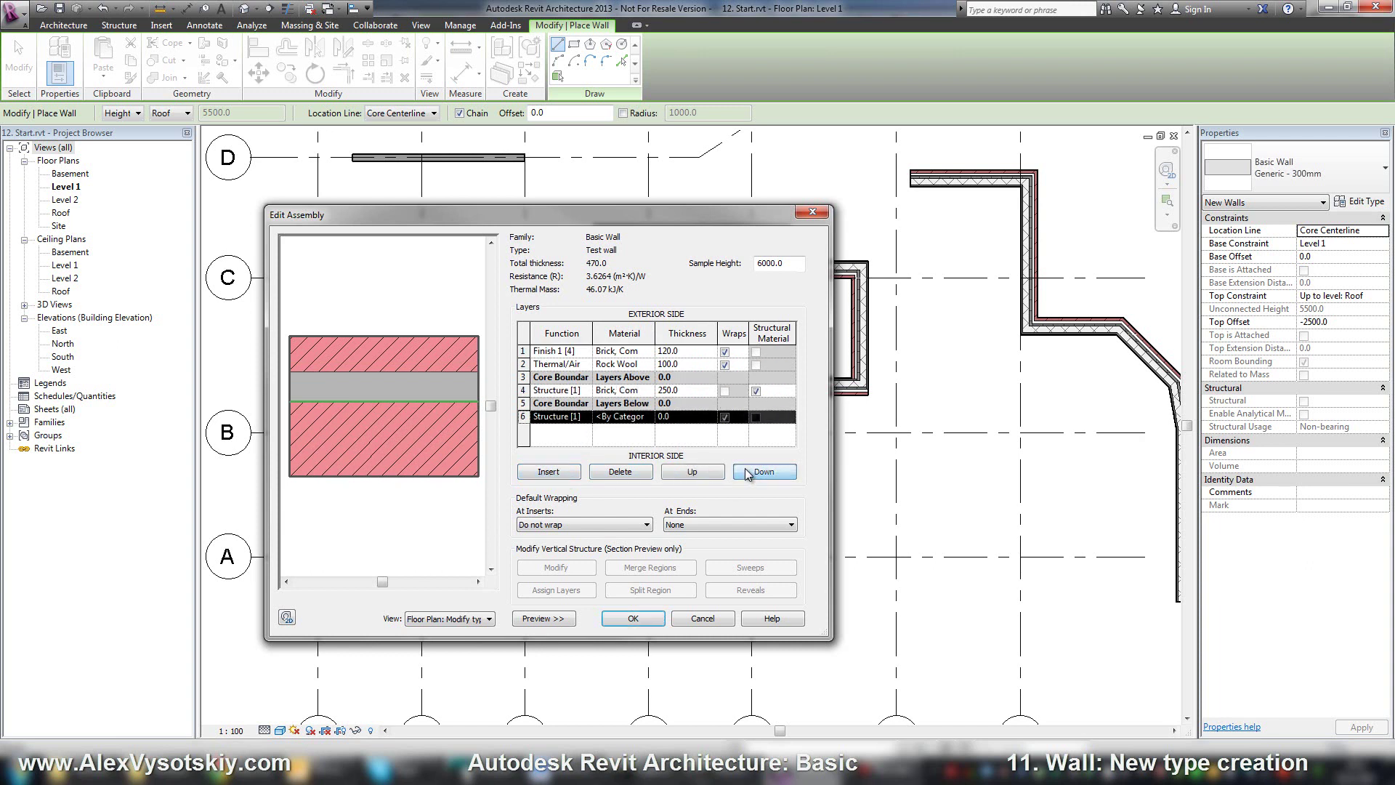
pyautogui.click(579, 419)
pyautogui.click(585, 417)
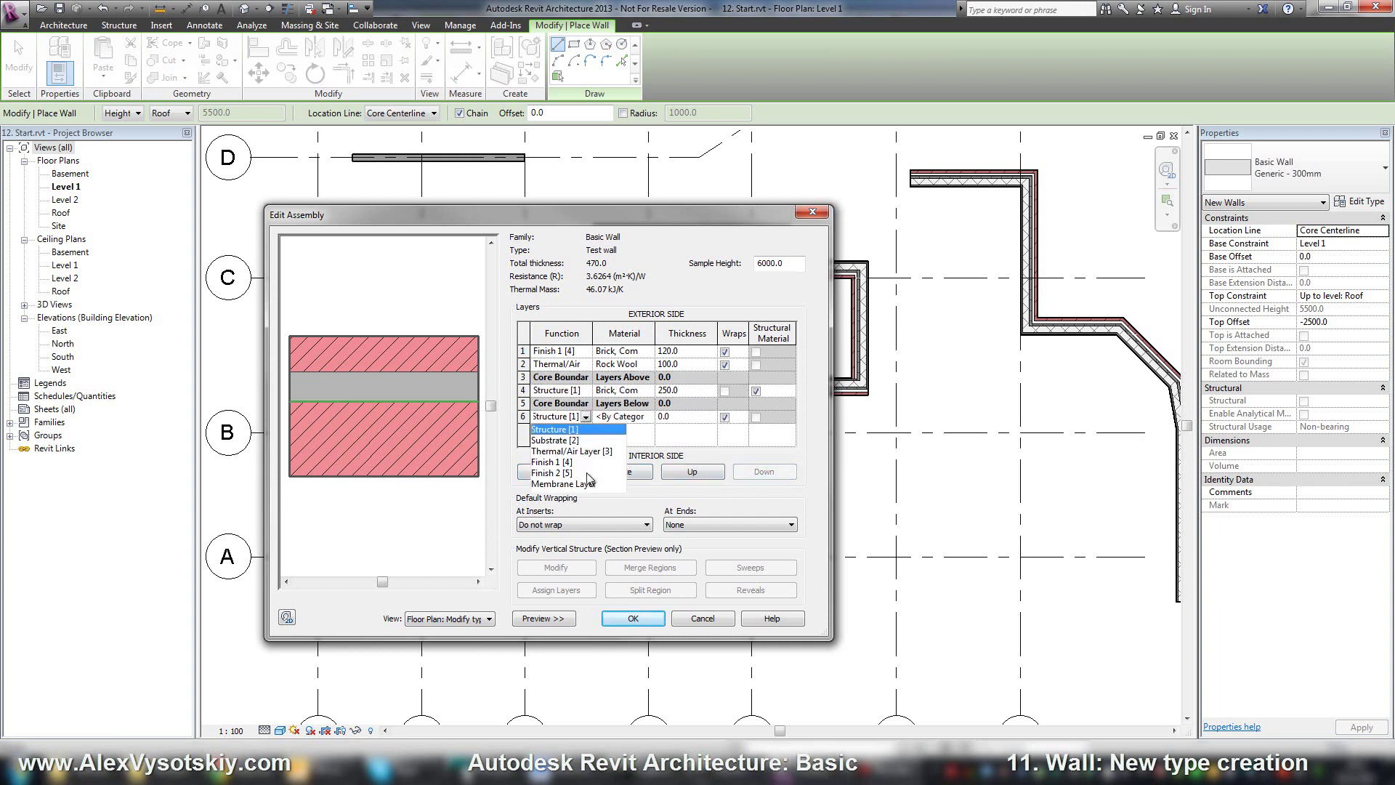
pyautogui.click(575, 473)
# Search 'Plas', add Plaster to the project materials, and select it for the new layer
pyautogui.click(605, 417)
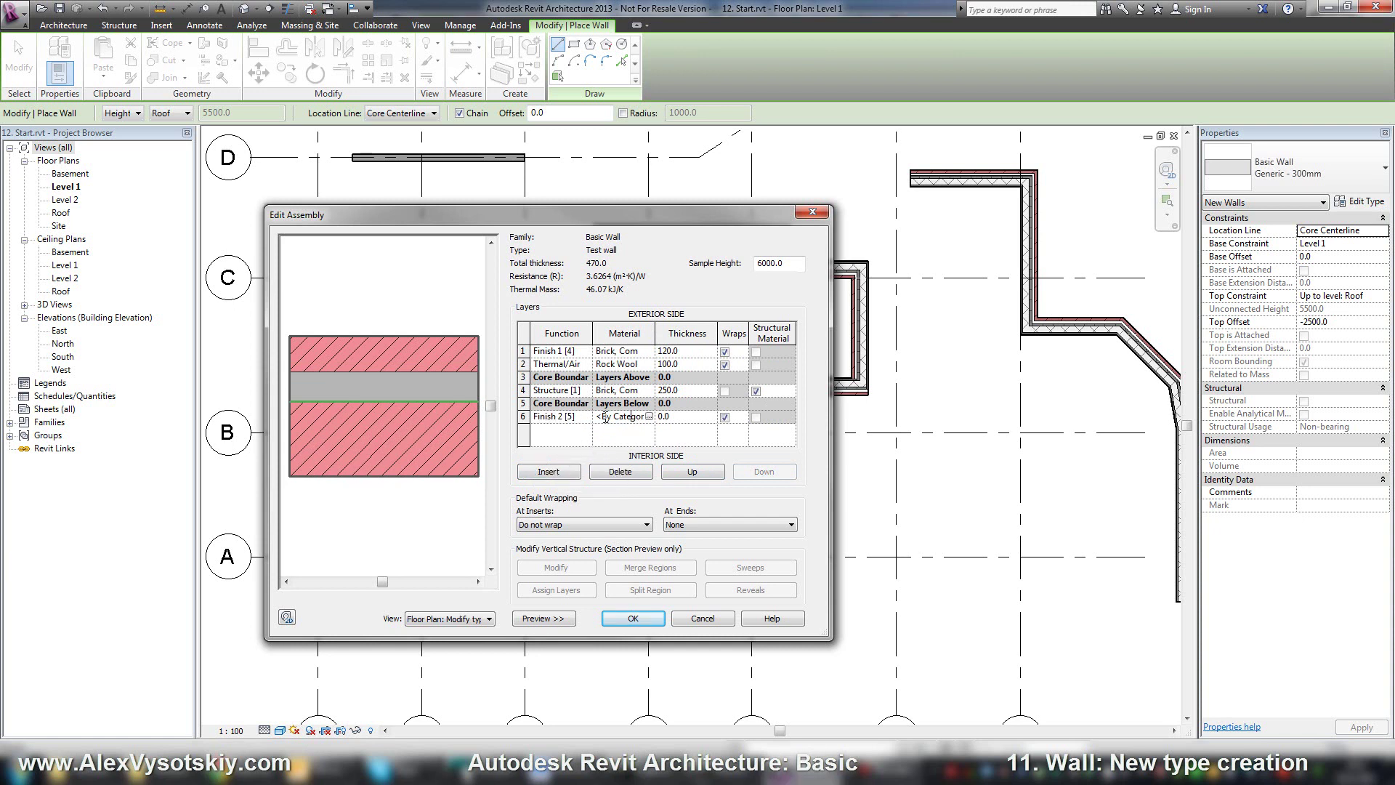
pyautogui.click(648, 417)
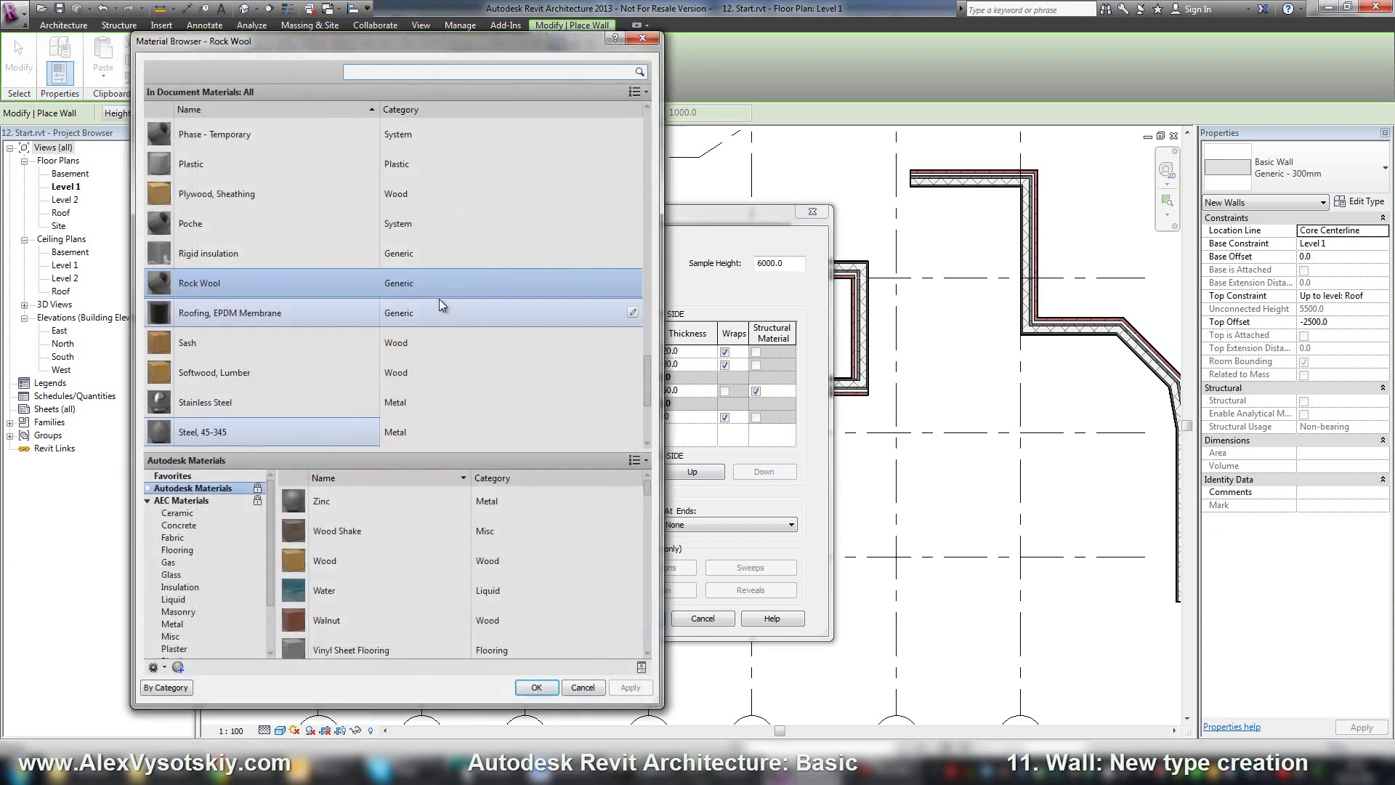
pyautogui.click(438, 67)
pyautogui.write('Plas')
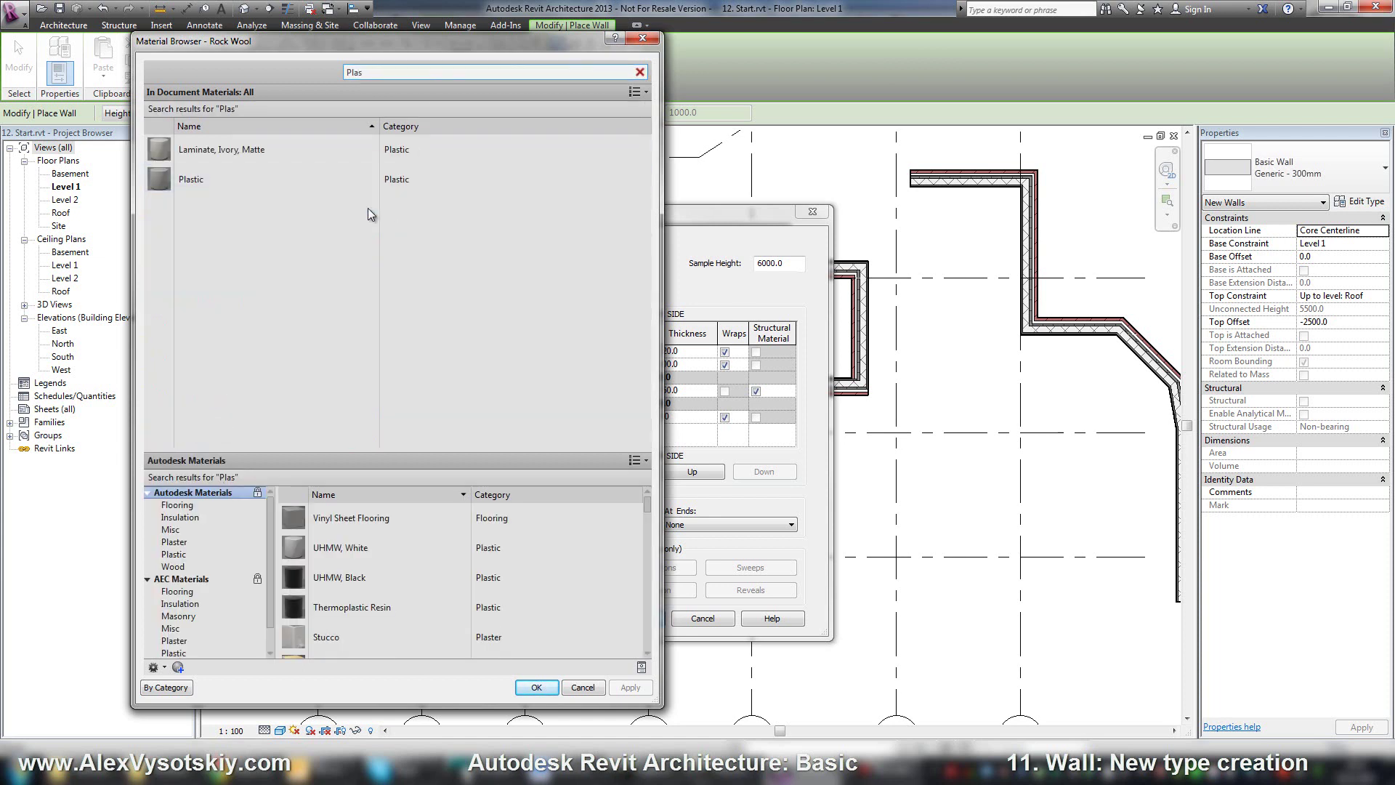
pyautogui.moveTo(369, 75); pyautogui.dragTo(342, 78)
pyautogui.click(174, 640)
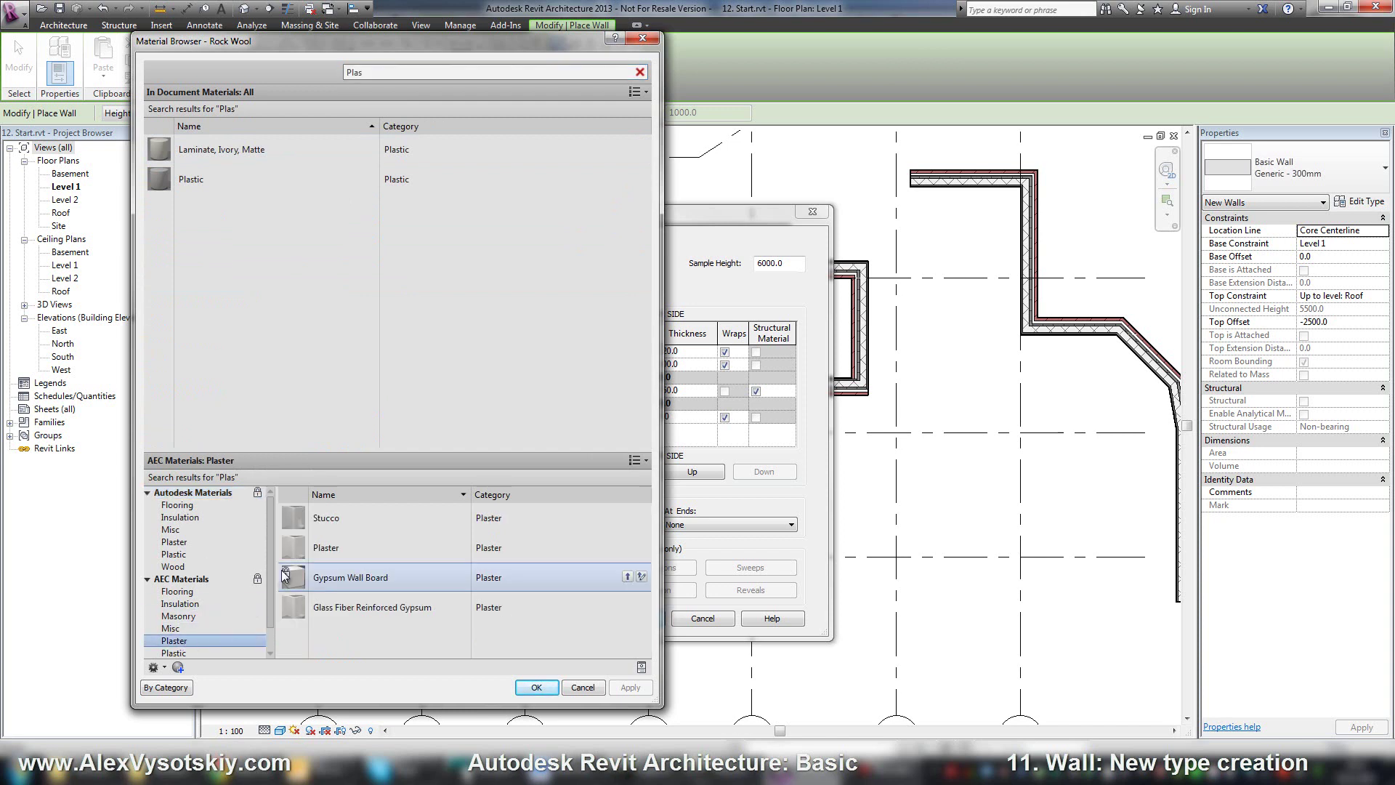
pyautogui.rightClick(357, 548)
pyautogui.click(352, 548)
pyautogui.rightClick(352, 548)
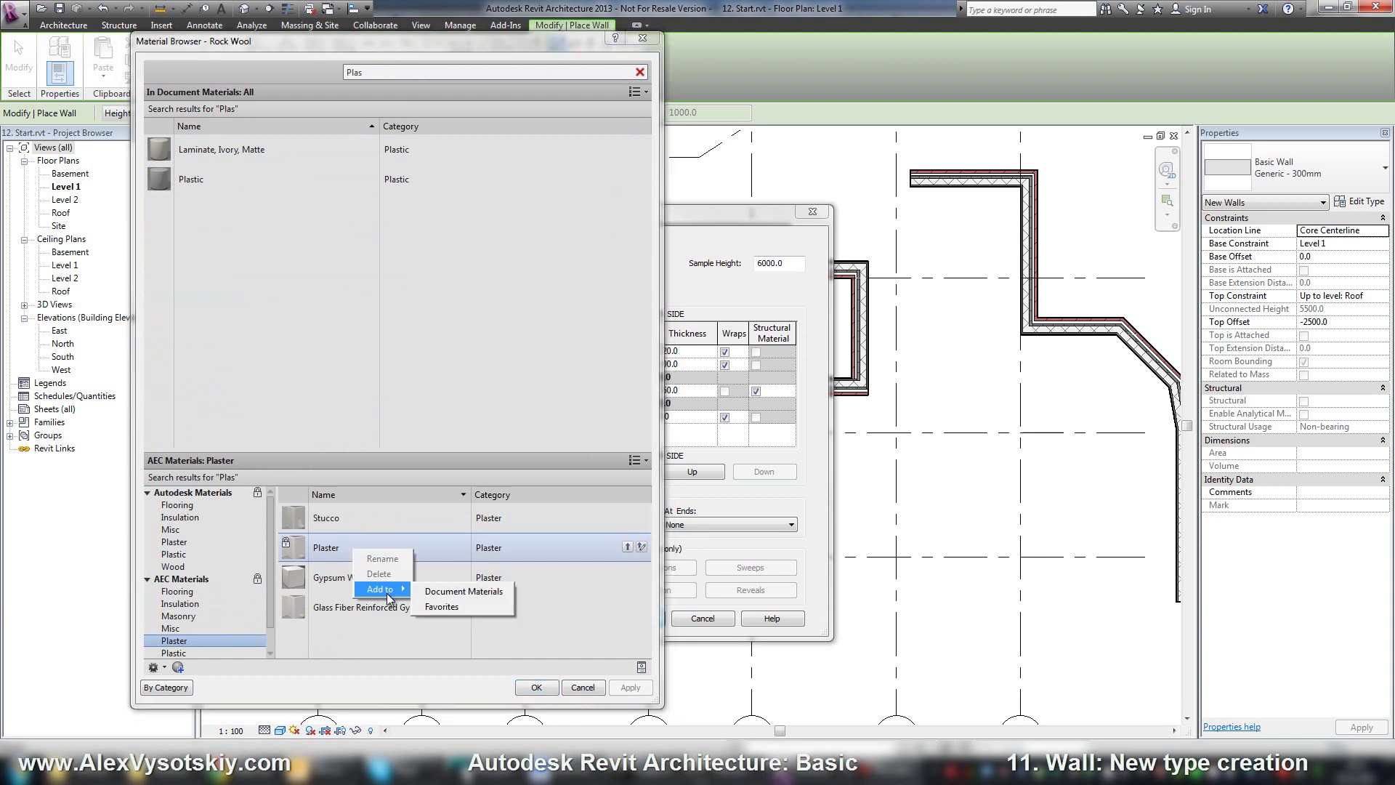
pyautogui.click(433, 589)
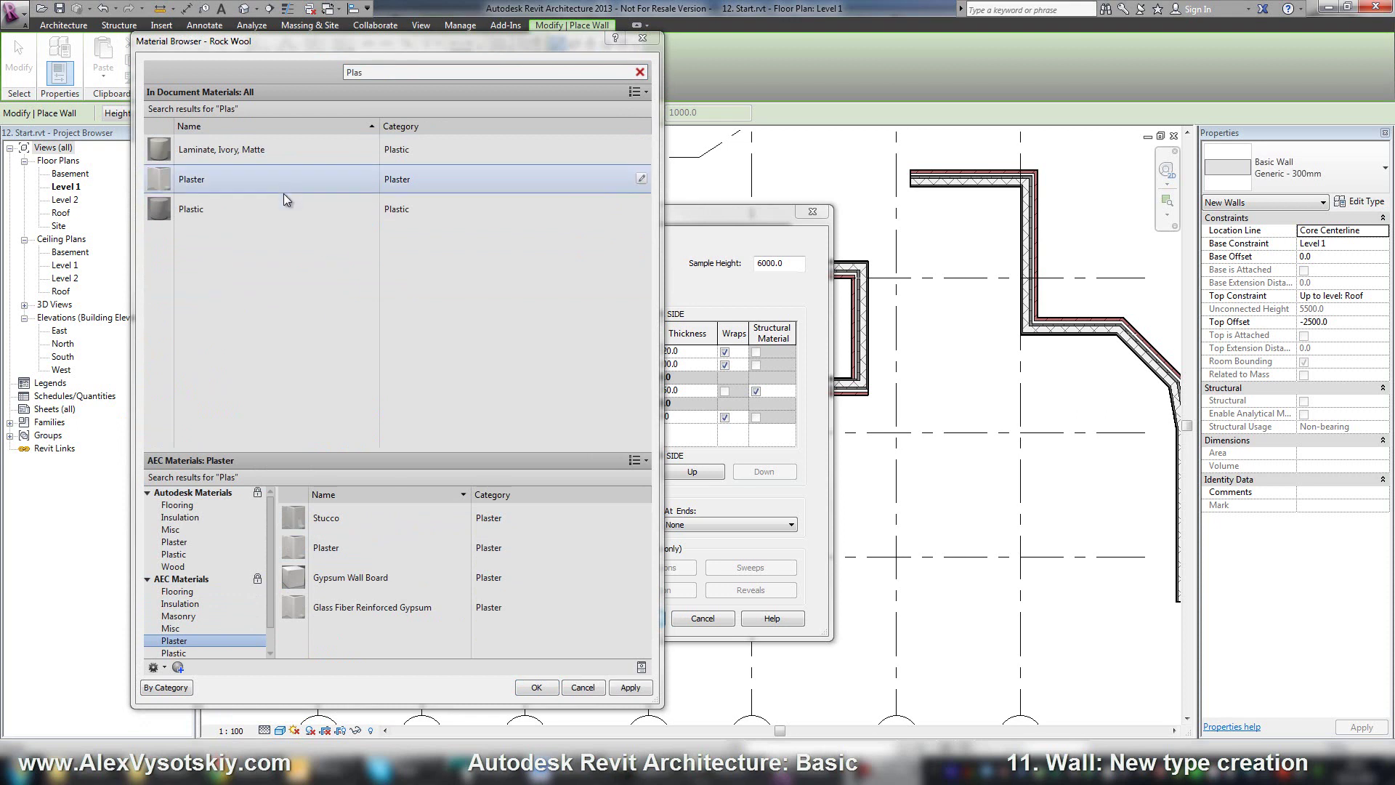
pyautogui.click(278, 184)
# Apply Plaster at 10 mm thickness, bringing the wall to 480.0, and confirm the assembly
pyautogui.click(536, 688)
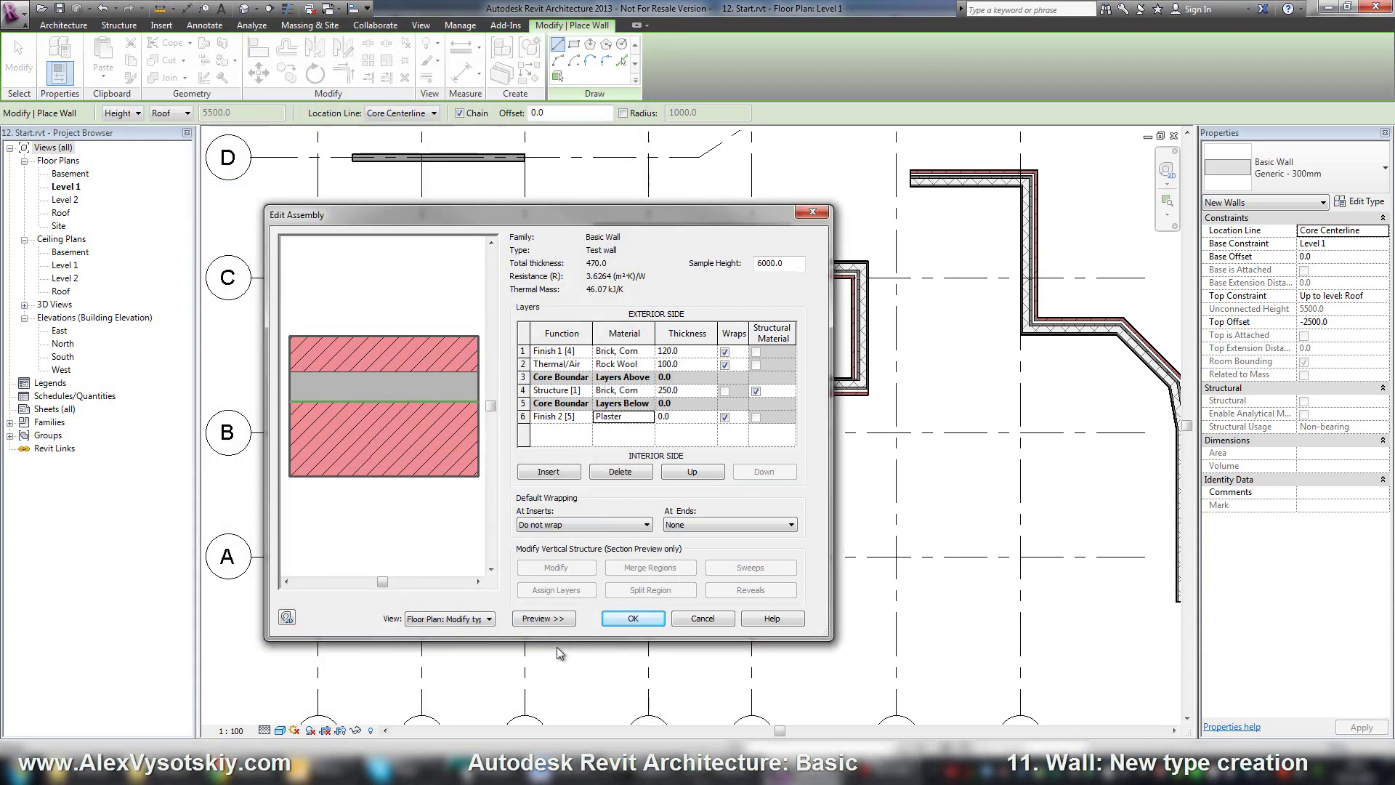
pyautogui.click(690, 419)
pyautogui.write('10')
pyautogui.press('Tab')
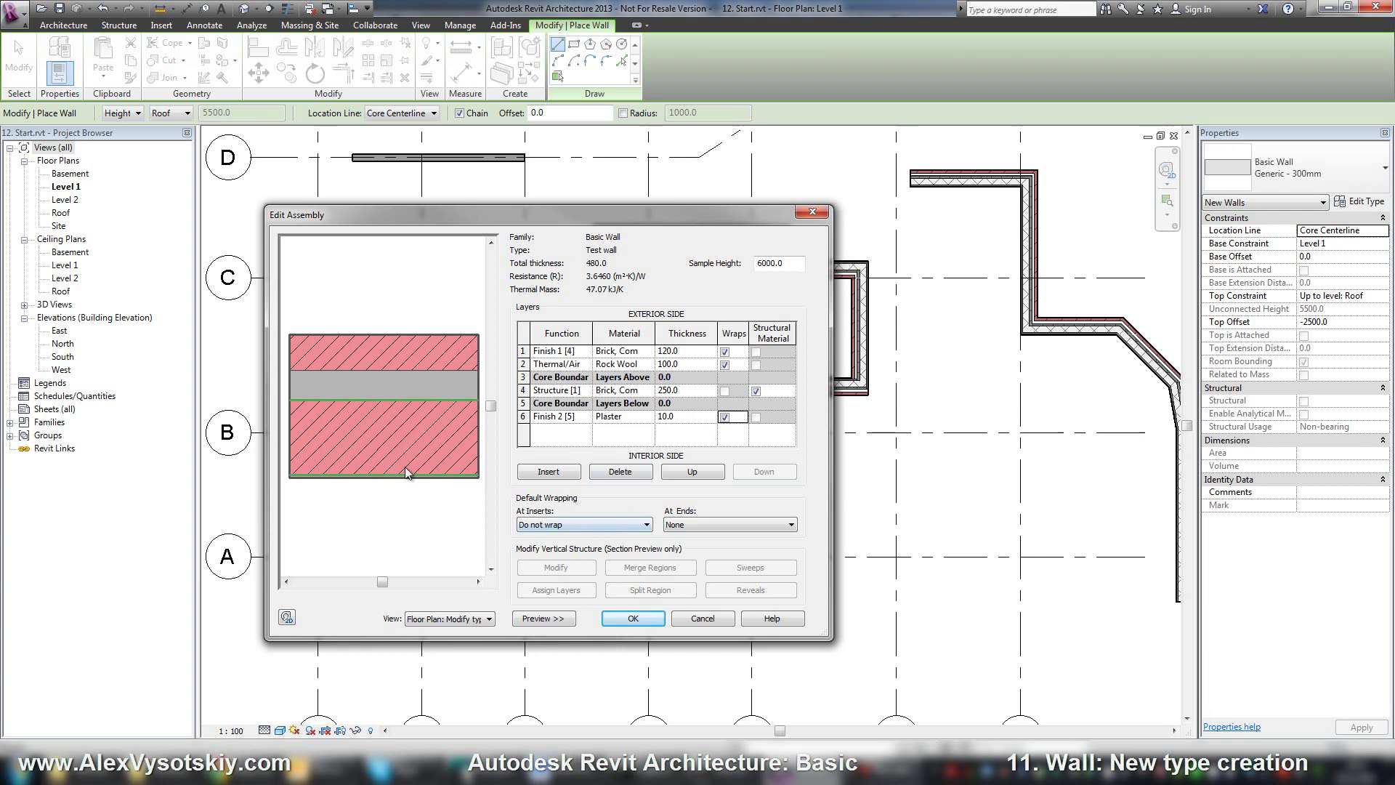
pyautogui.click(638, 618)
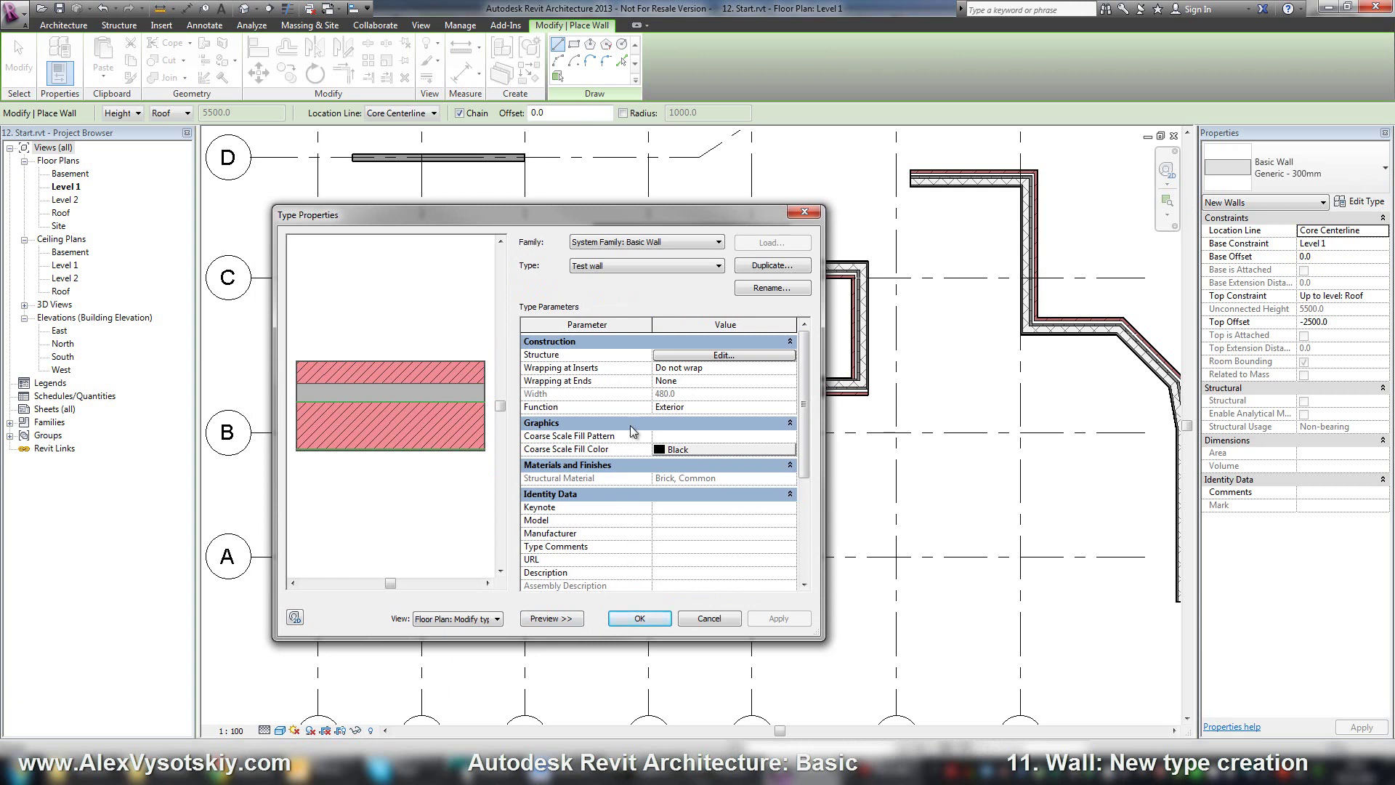
# Draw four connected Test wall segments, horizontal, vertical, horizontal, vertical, stepping across grid line B
pyautogui.click(641, 618)
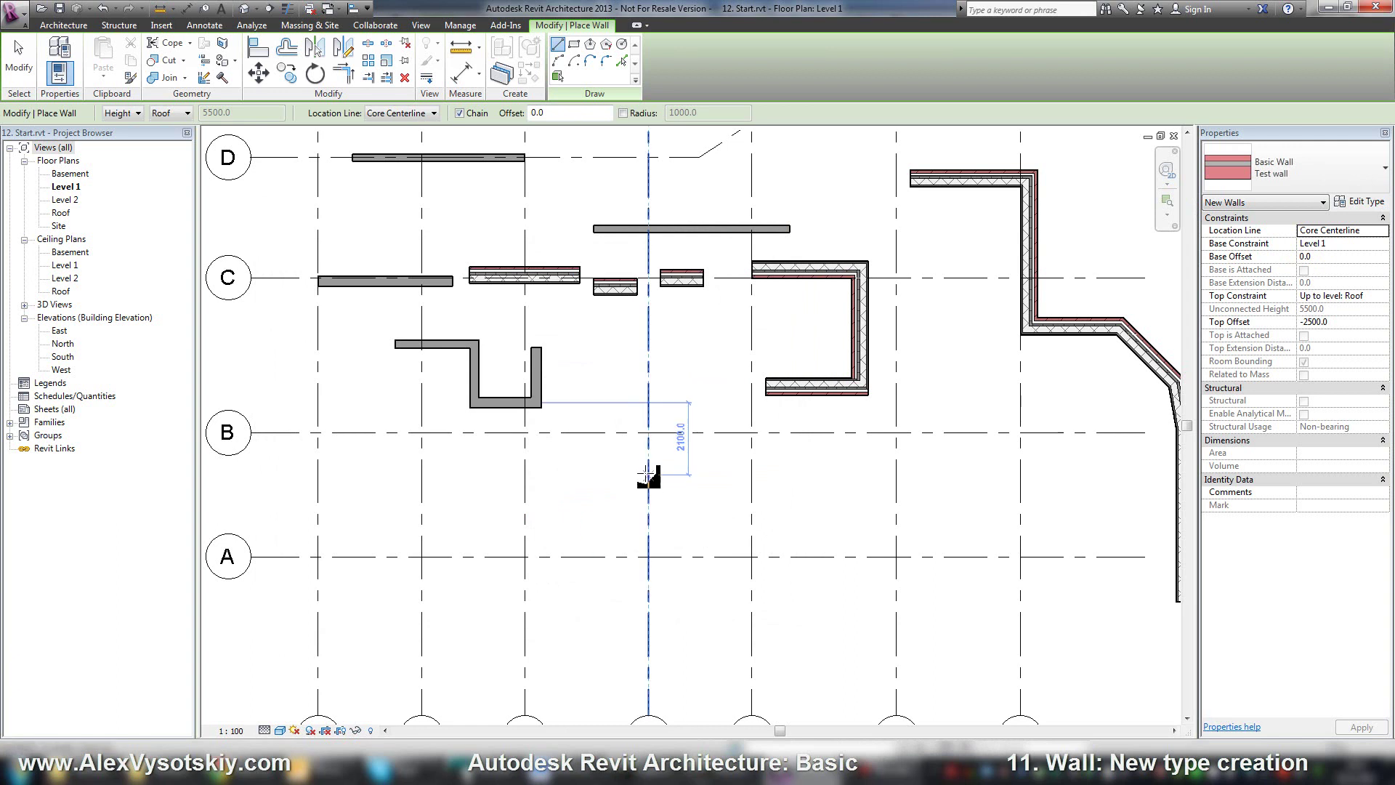
pyautogui.scroll(3, 647, 456)
pyautogui.click(648, 445)
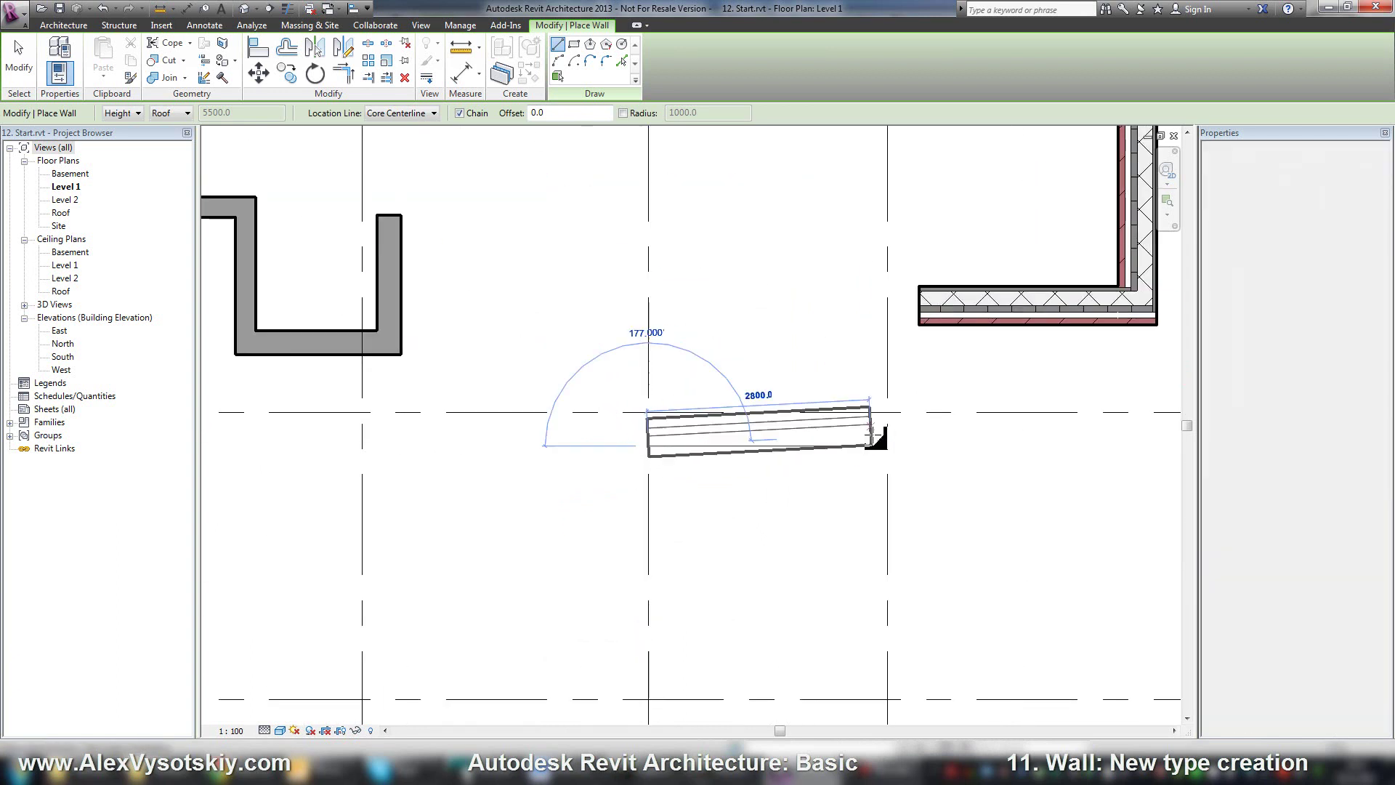
pyautogui.click(887, 437)
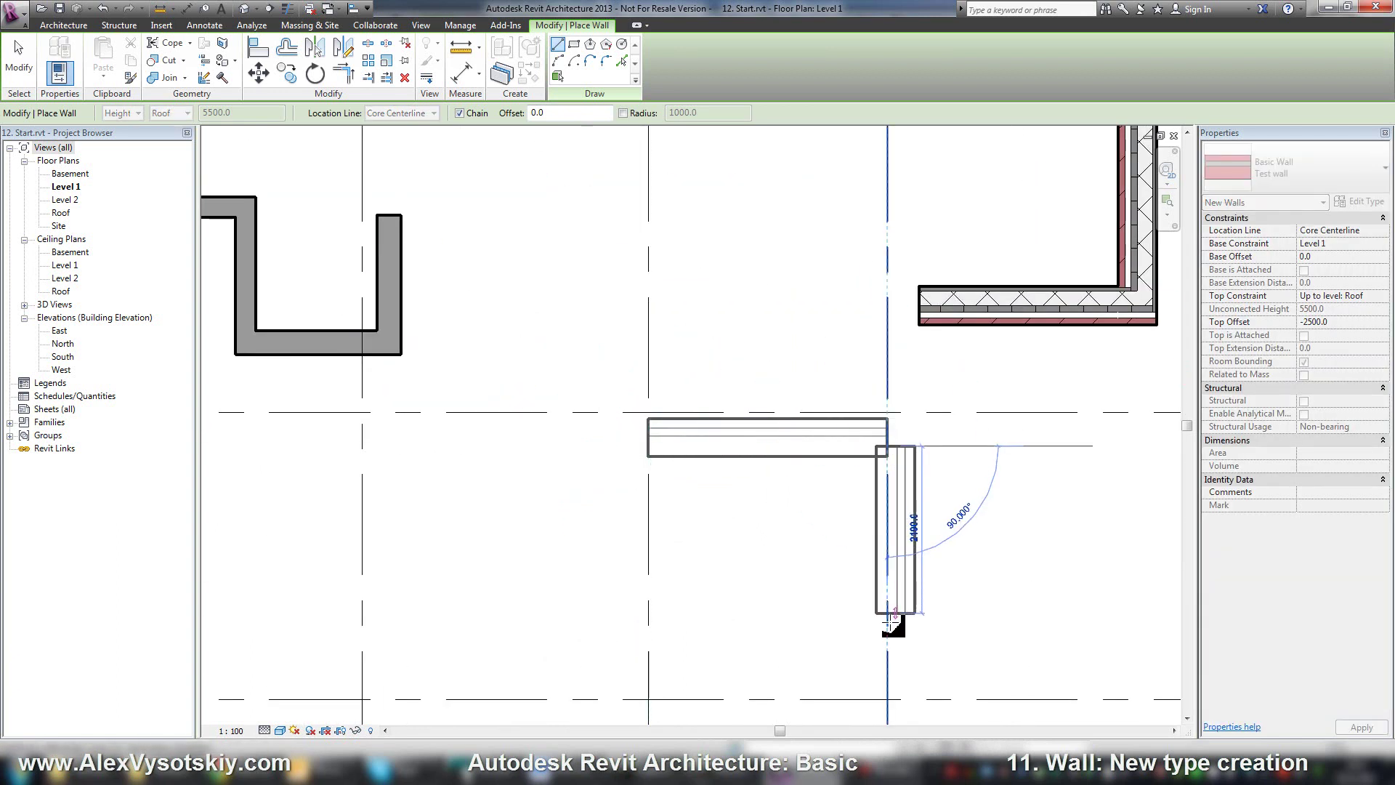
pyautogui.click(887, 621)
pyautogui.moveTo(887, 623); pyautogui.dragTo(796, 474, button='middle')
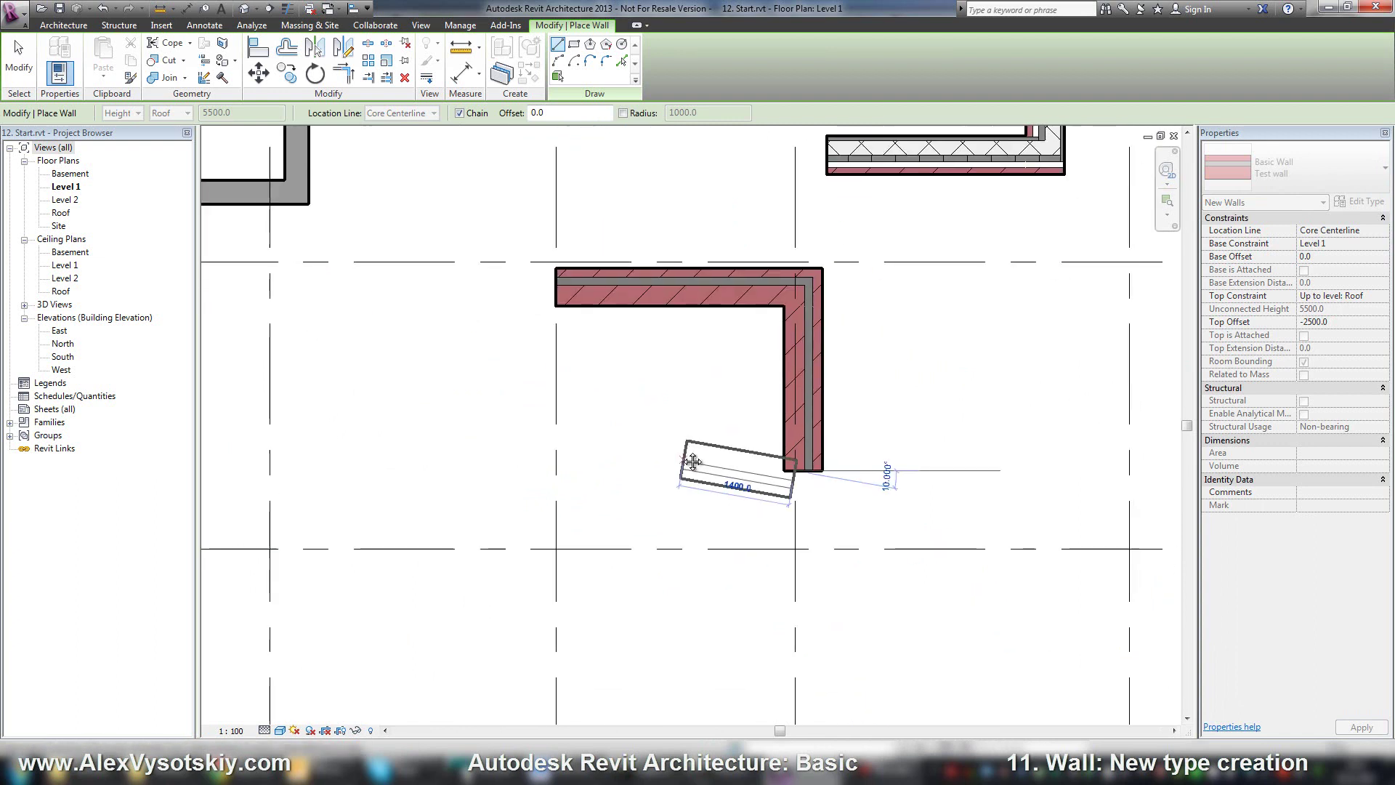
pyautogui.click(1113, 462)
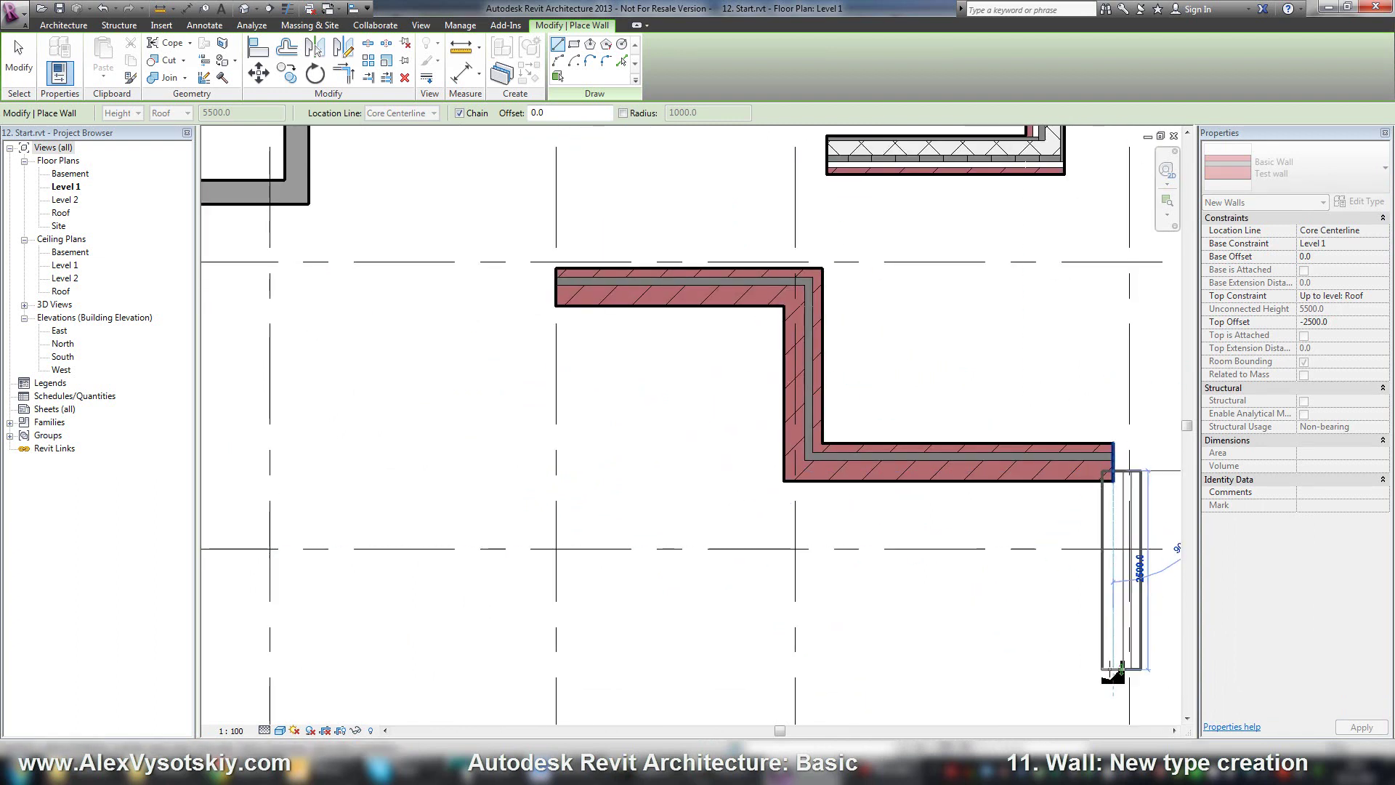
pyautogui.click(1112, 672)
pyautogui.press('Escape')
pyautogui.press('Escape')
pyautogui.moveTo(863, 507); pyautogui.dragTo(804, 539, button='middle')
pyautogui.click(846, 491)
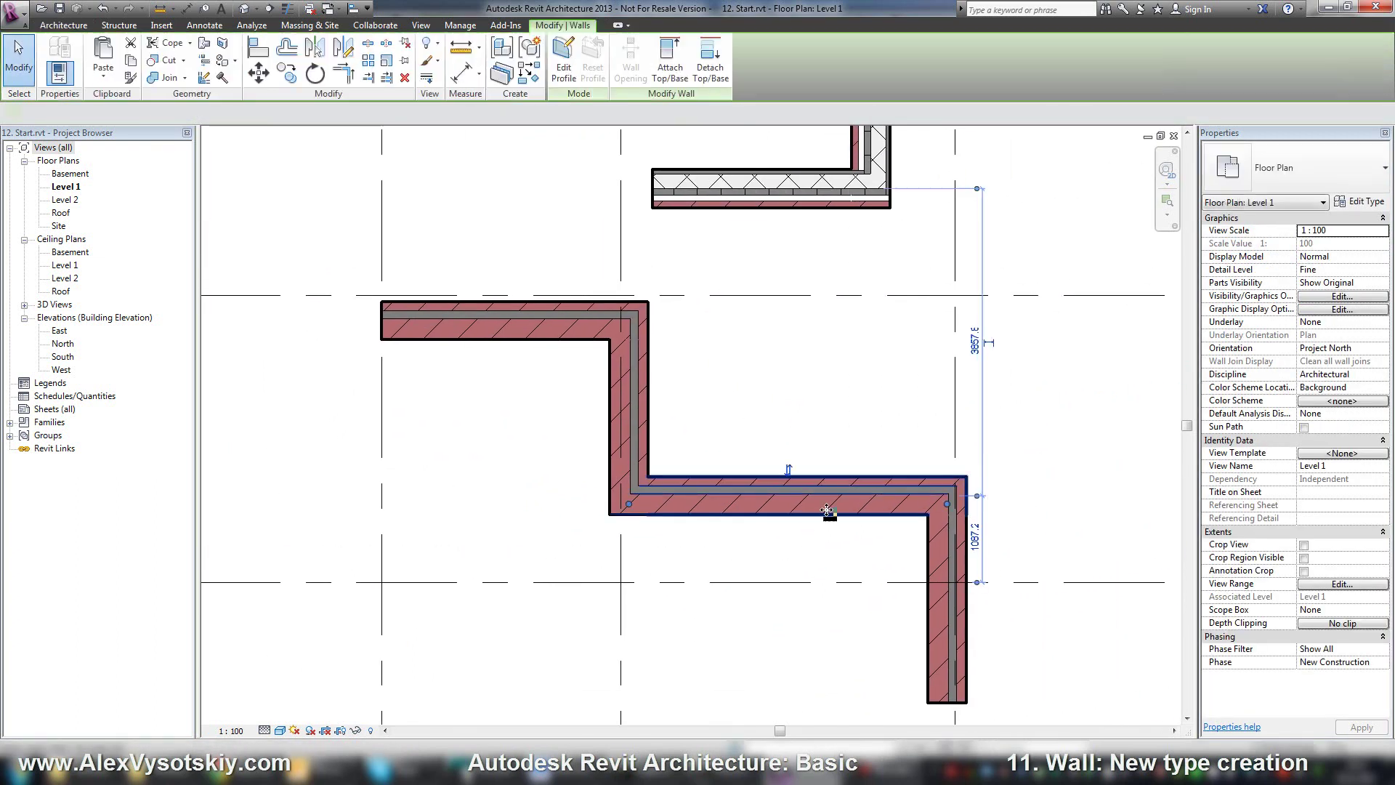
# Assign Concrete, Lightweight from the material browser to the Test wall's core layer
pyautogui.click(1362, 201)
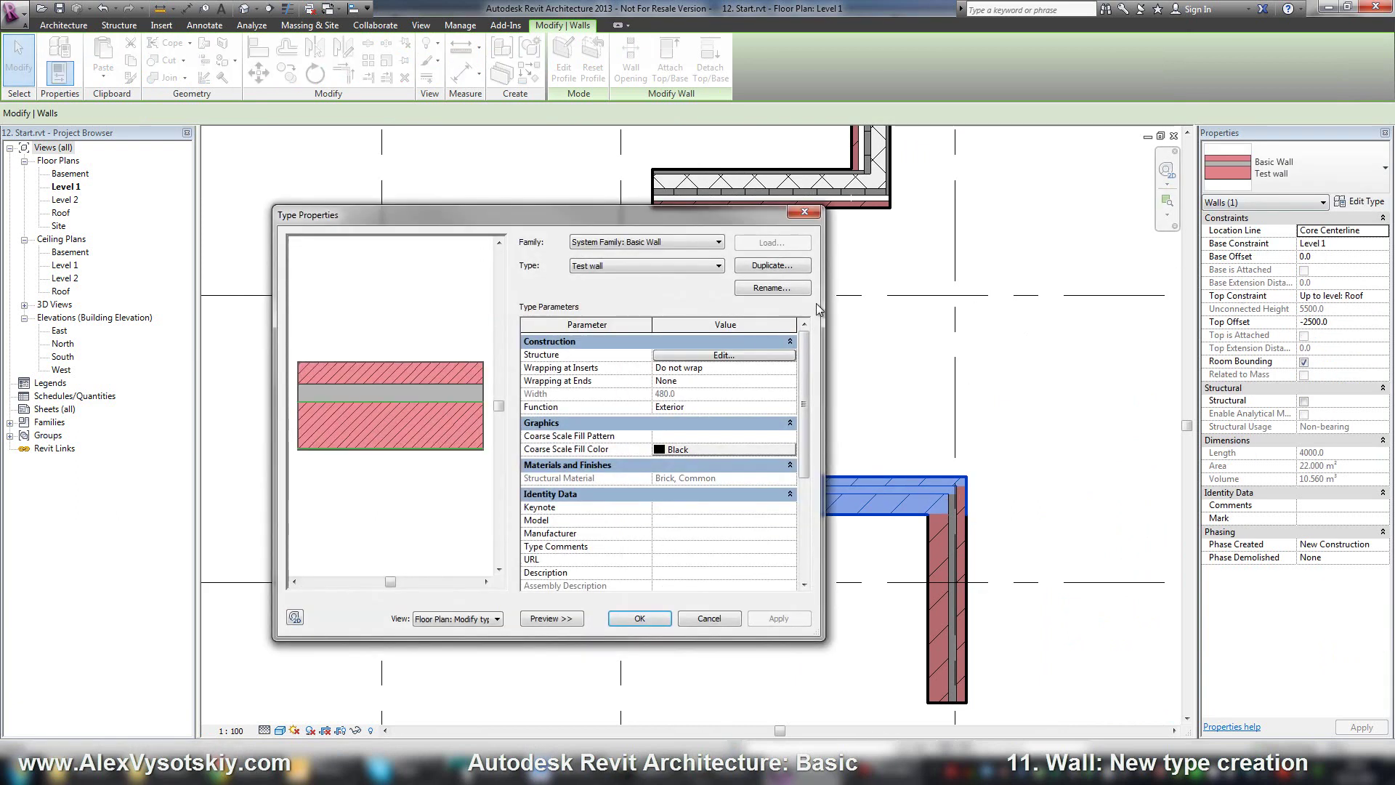
pyautogui.click(724, 355)
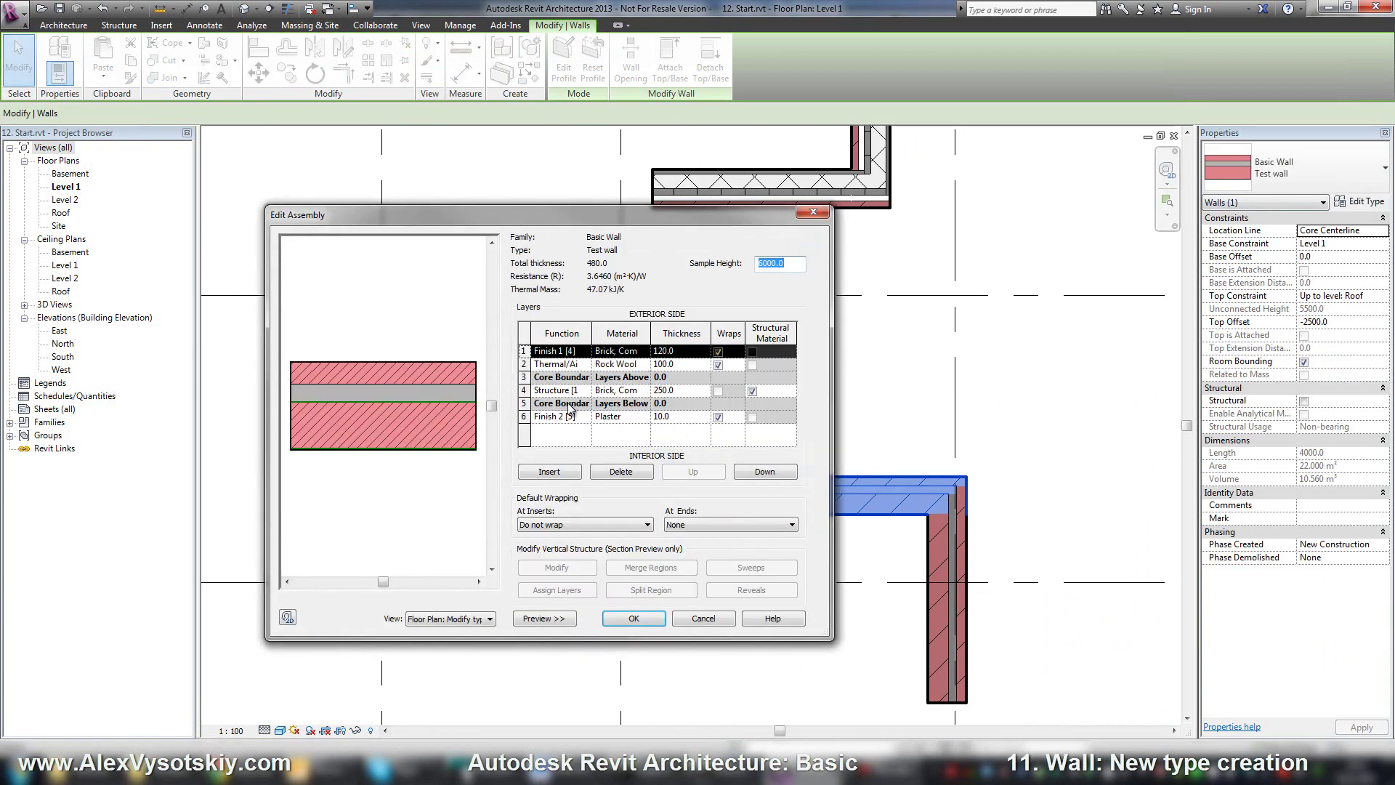
pyautogui.click(618, 390)
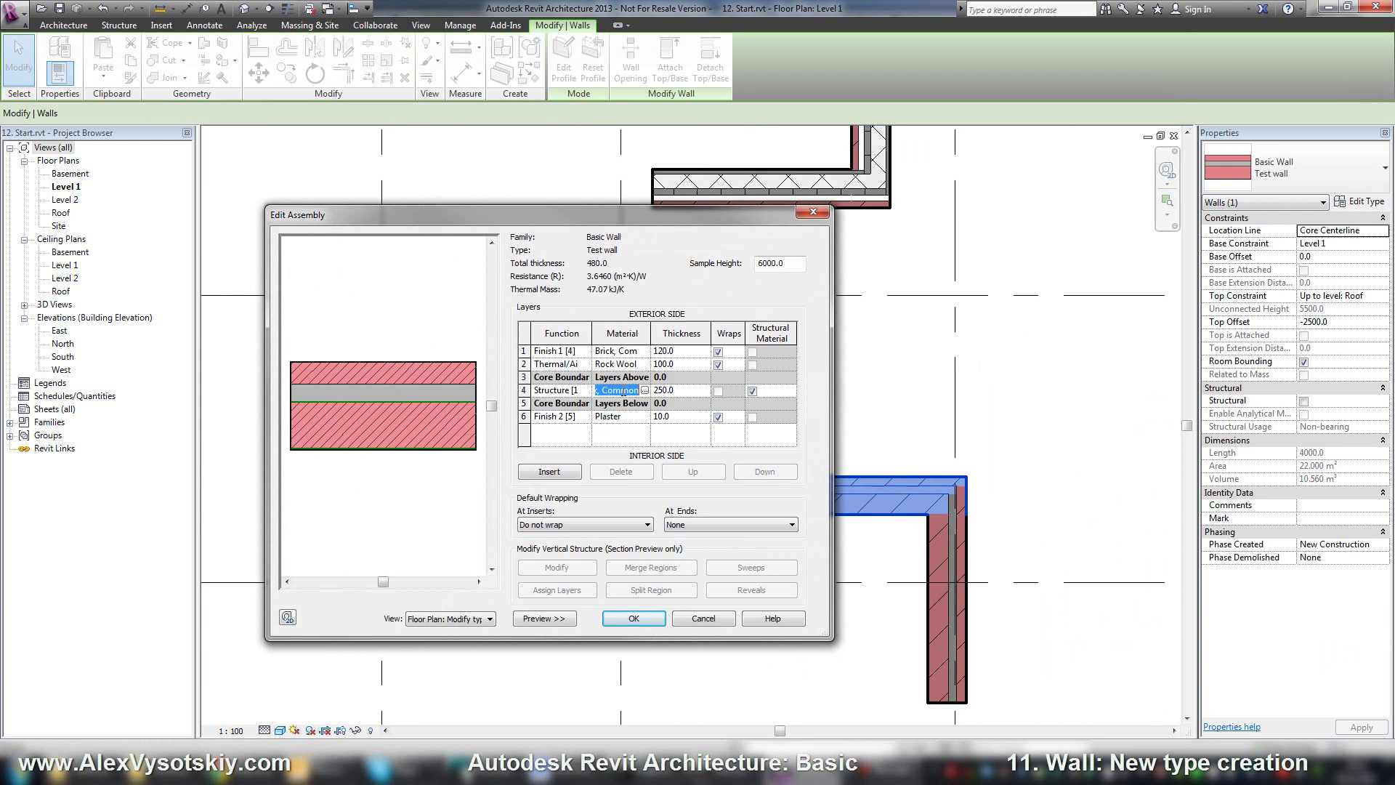
pyautogui.click(644, 391)
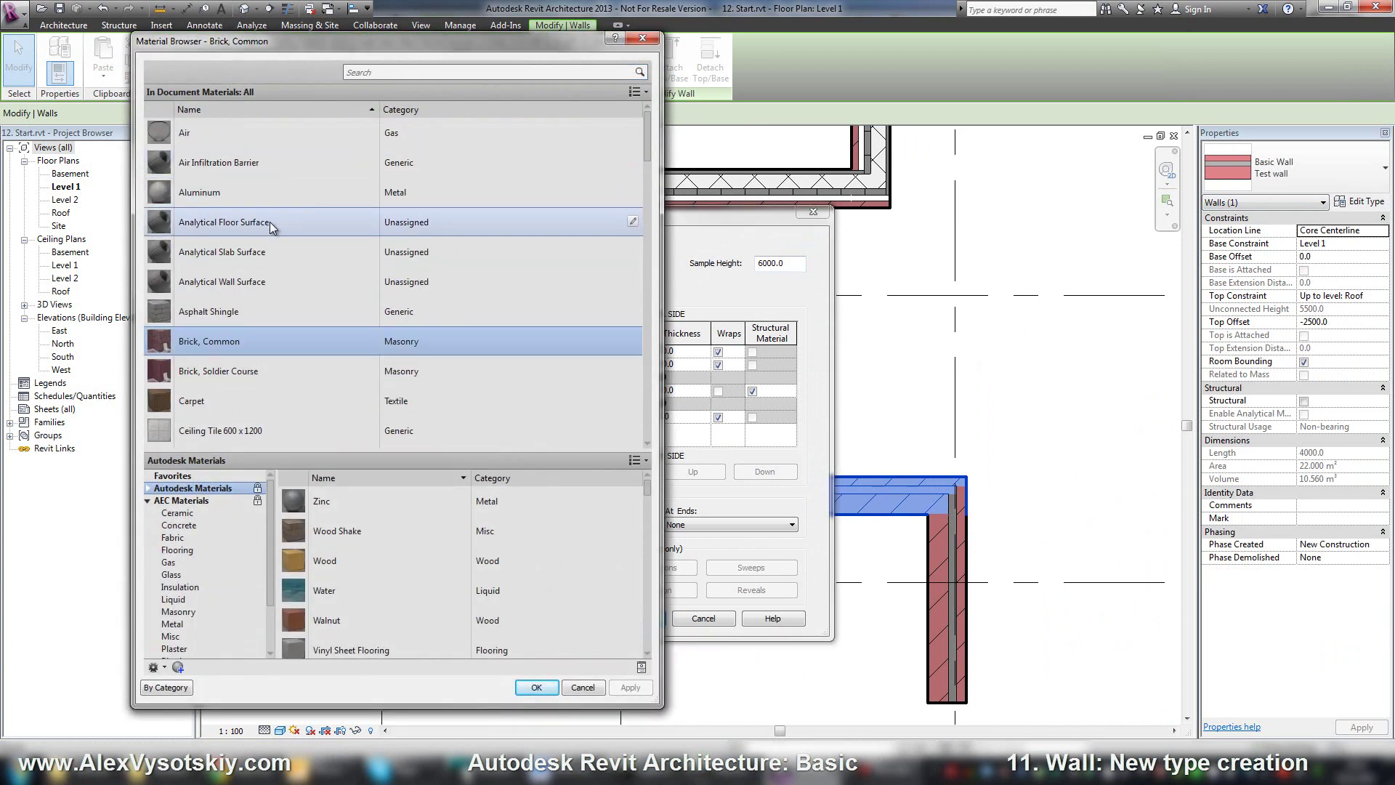
pyautogui.scroll(-1, 269, 219)
pyautogui.scroll(-3, 266, 218)
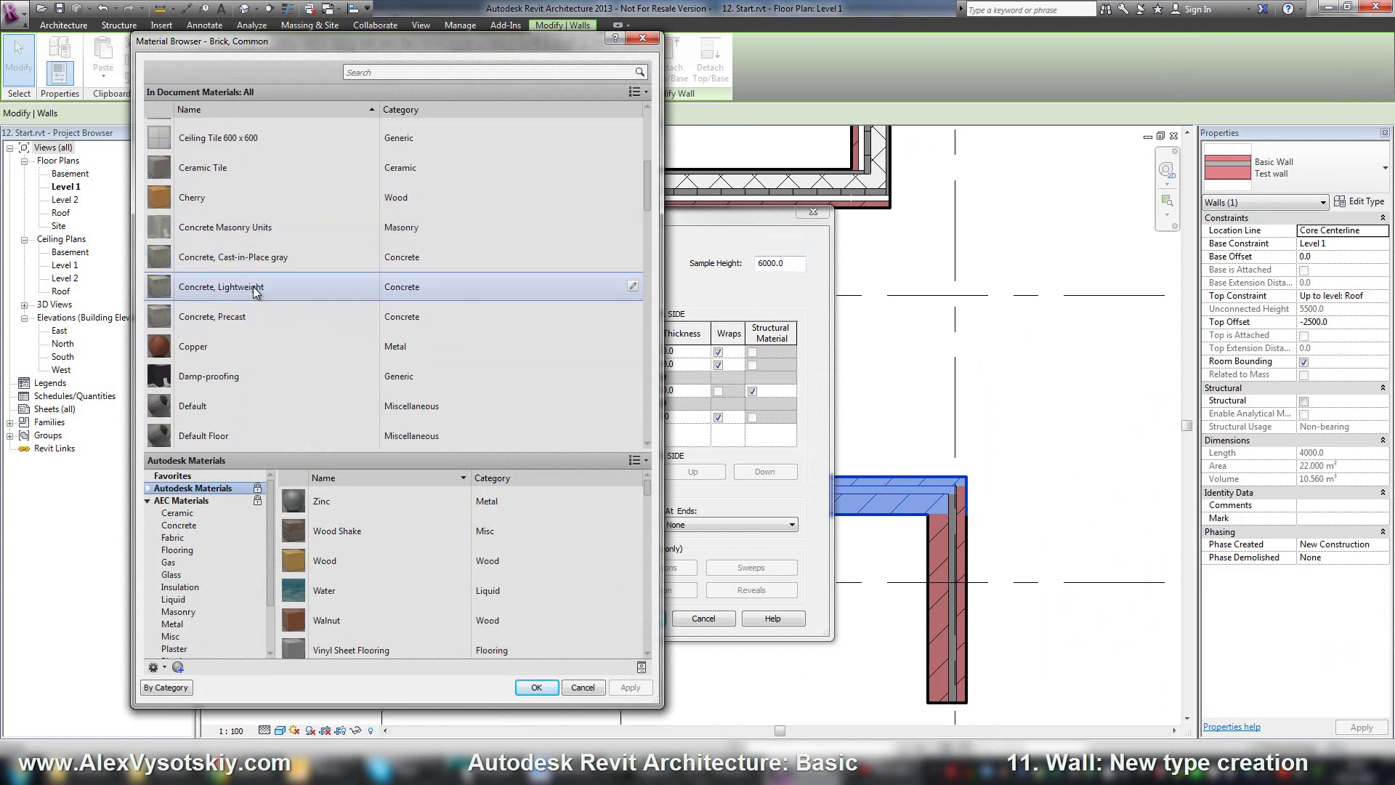
pyautogui.click(253, 286)
pyautogui.click(535, 688)
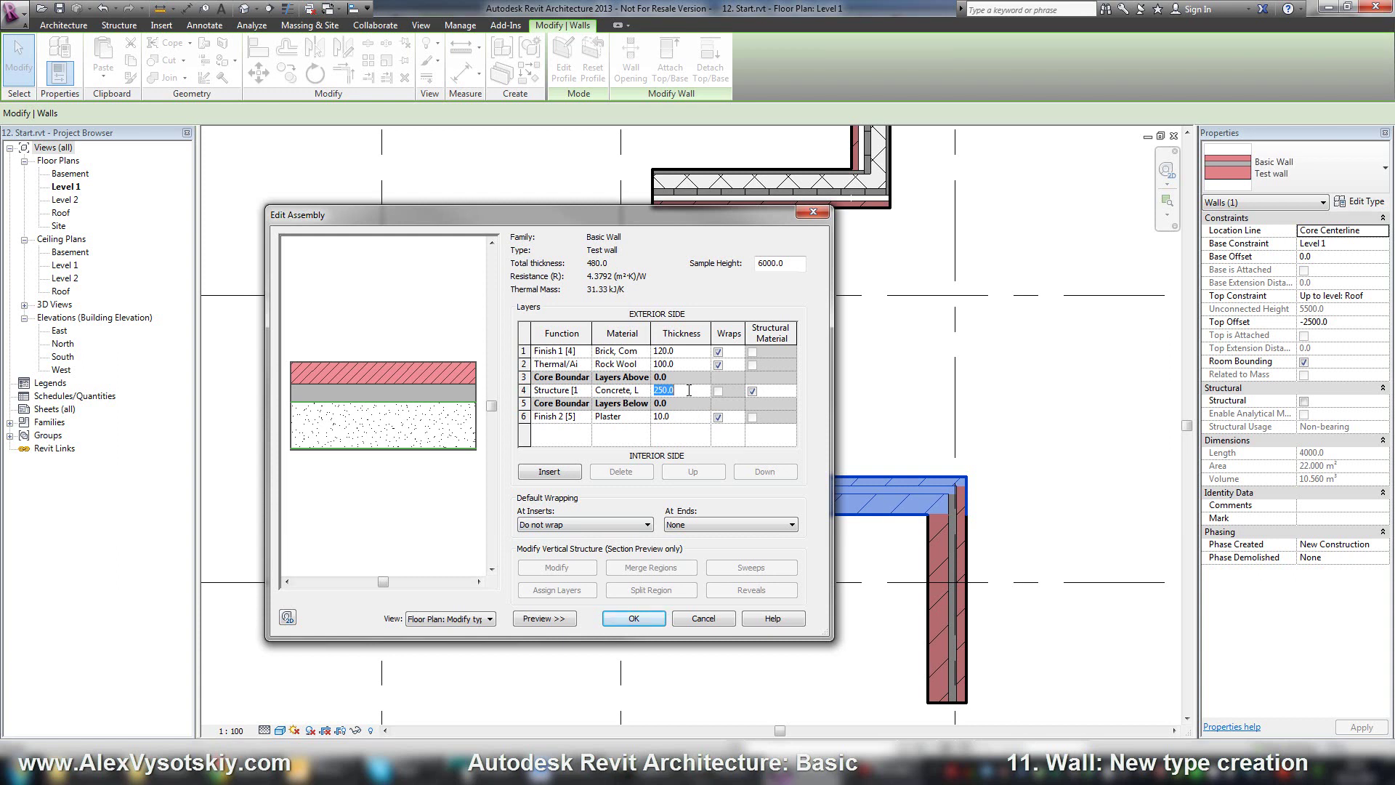
# Set the core layer thickness to 200 and accept the layer changes, giving a 430 wall
pyautogui.write('0')
pyautogui.press('Tab')
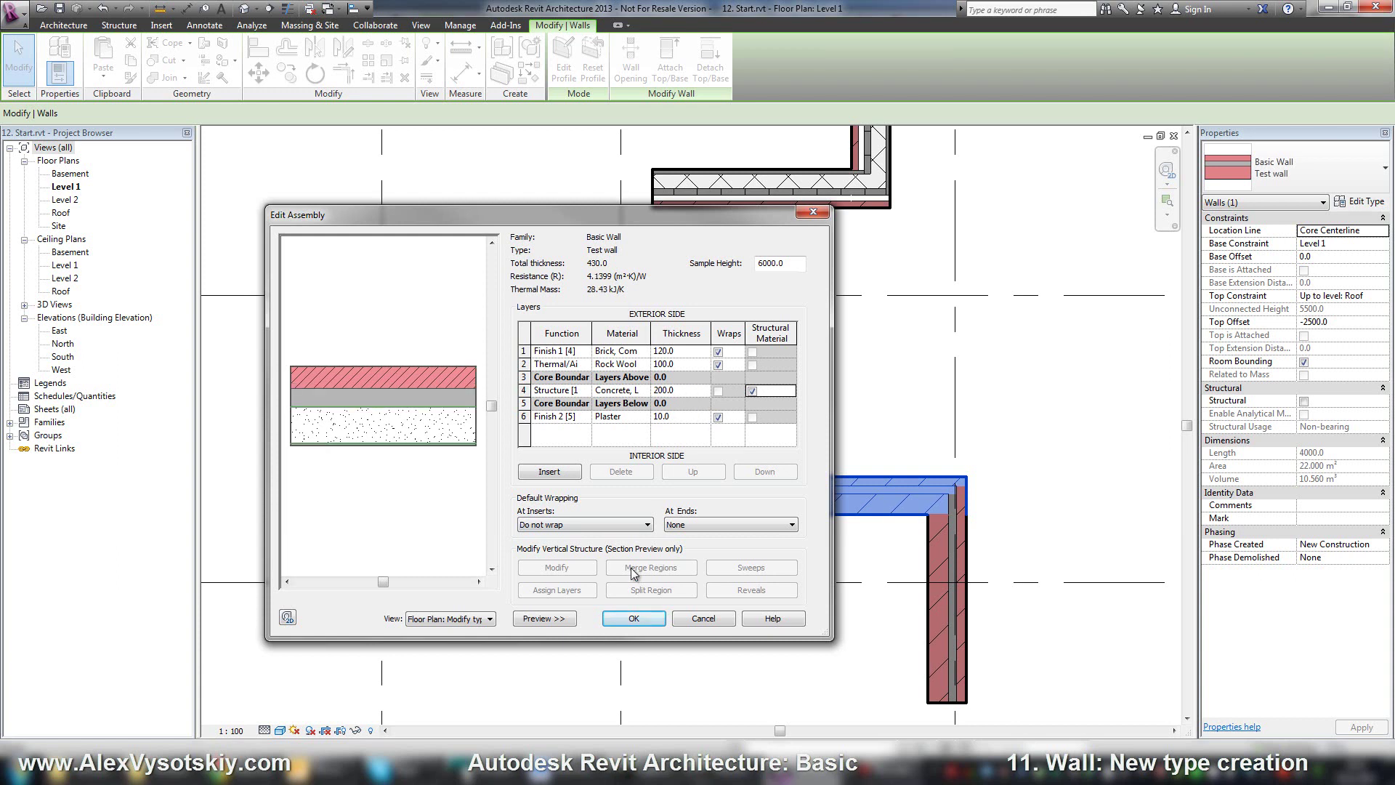
pyautogui.click(635, 618)
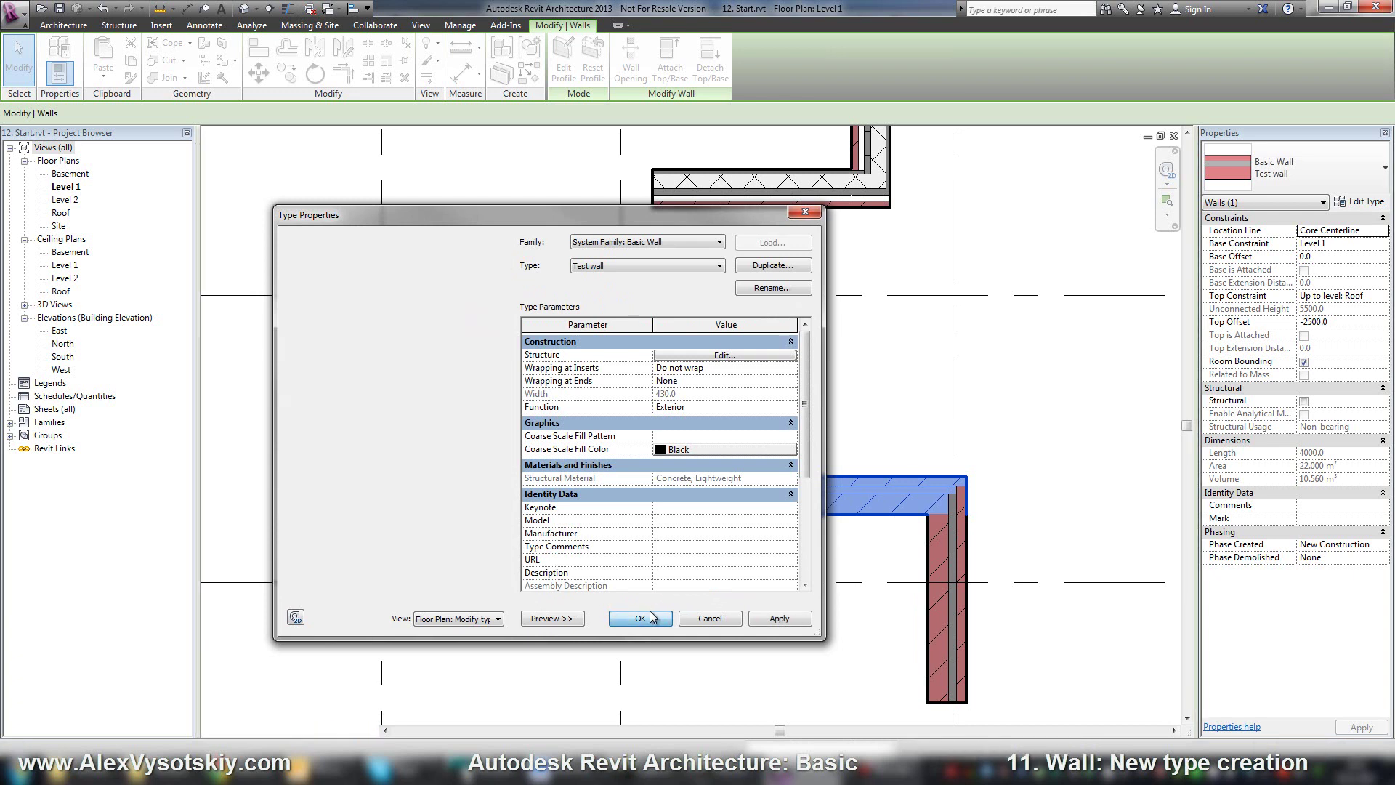
# Save the updated Test wall type, select an existing wall, and start then cancel a WA wall placement
pyautogui.click(642, 707)
pyautogui.click(761, 407)
pyautogui.scroll(-3, 761, 407)
pyautogui.scroll(-1, 760, 405)
pyautogui.moveTo(760, 406); pyautogui.dragTo(717, 436, button='middle')
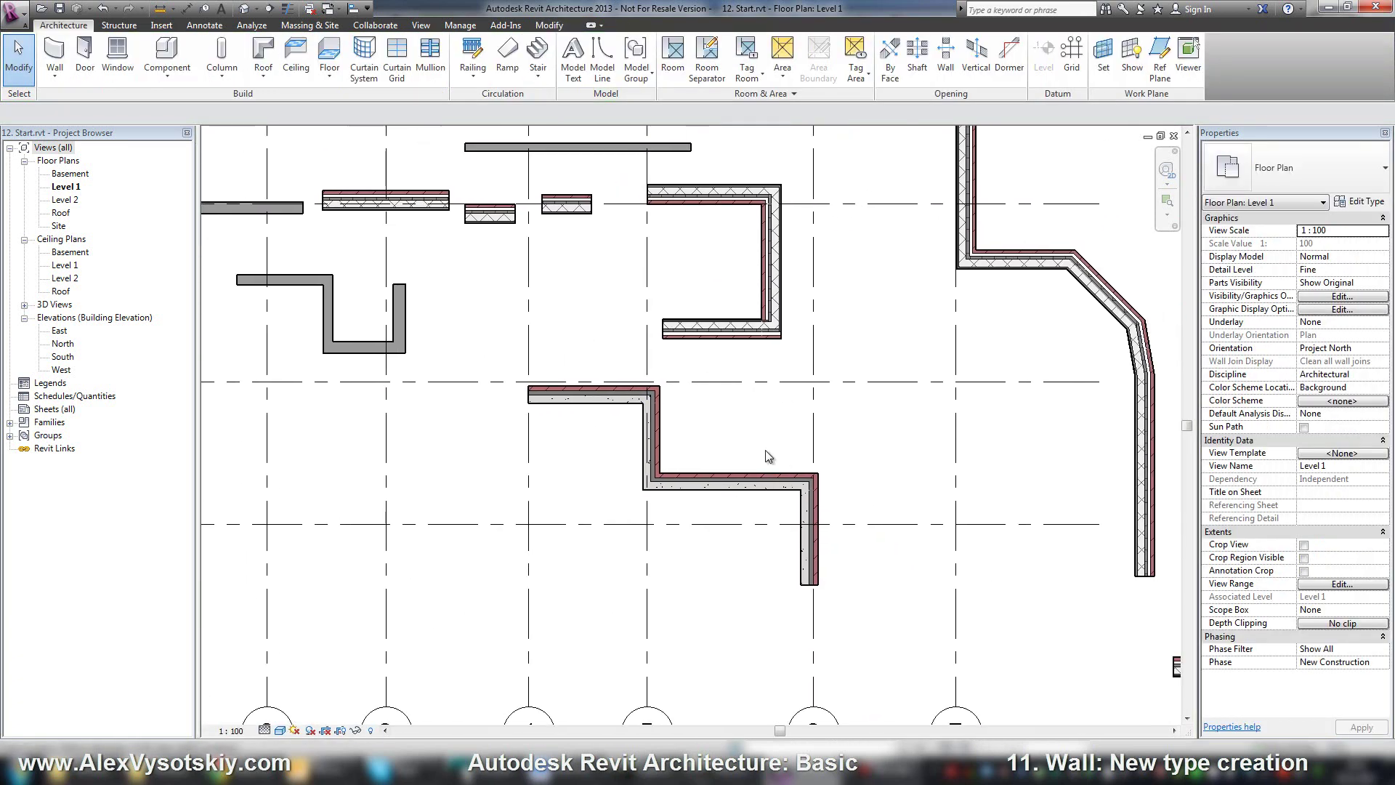
pyautogui.click(766, 334)
pyautogui.press('w')
pyautogui.press('a')
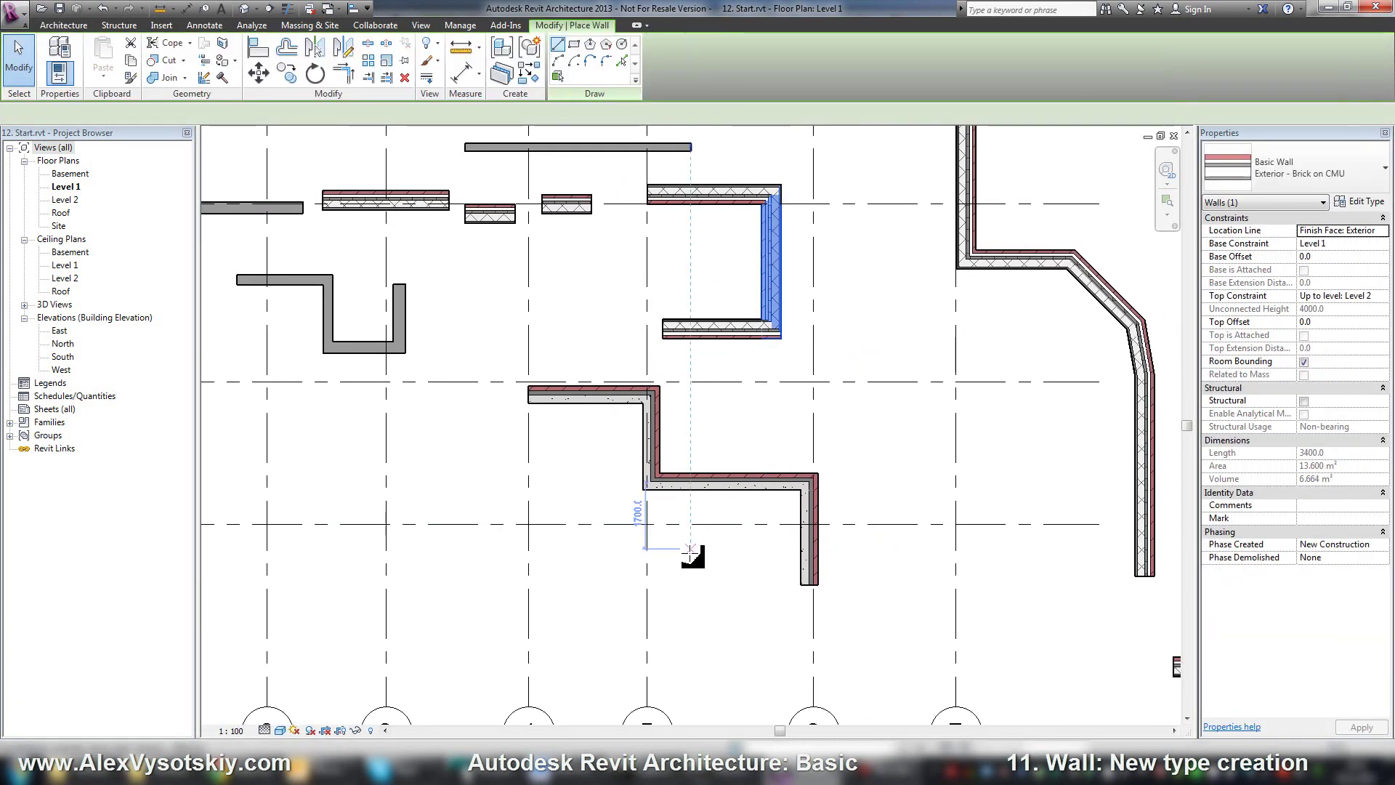
pyautogui.scroll(3, 684, 581)
pyautogui.scroll(-4, 756, 563)
pyautogui.press('Escape')
pyautogui.press('Escape')
# Pick an Exterior - Brick on CMU wall and use Create Similar to draw that type
pyautogui.click(803, 276)
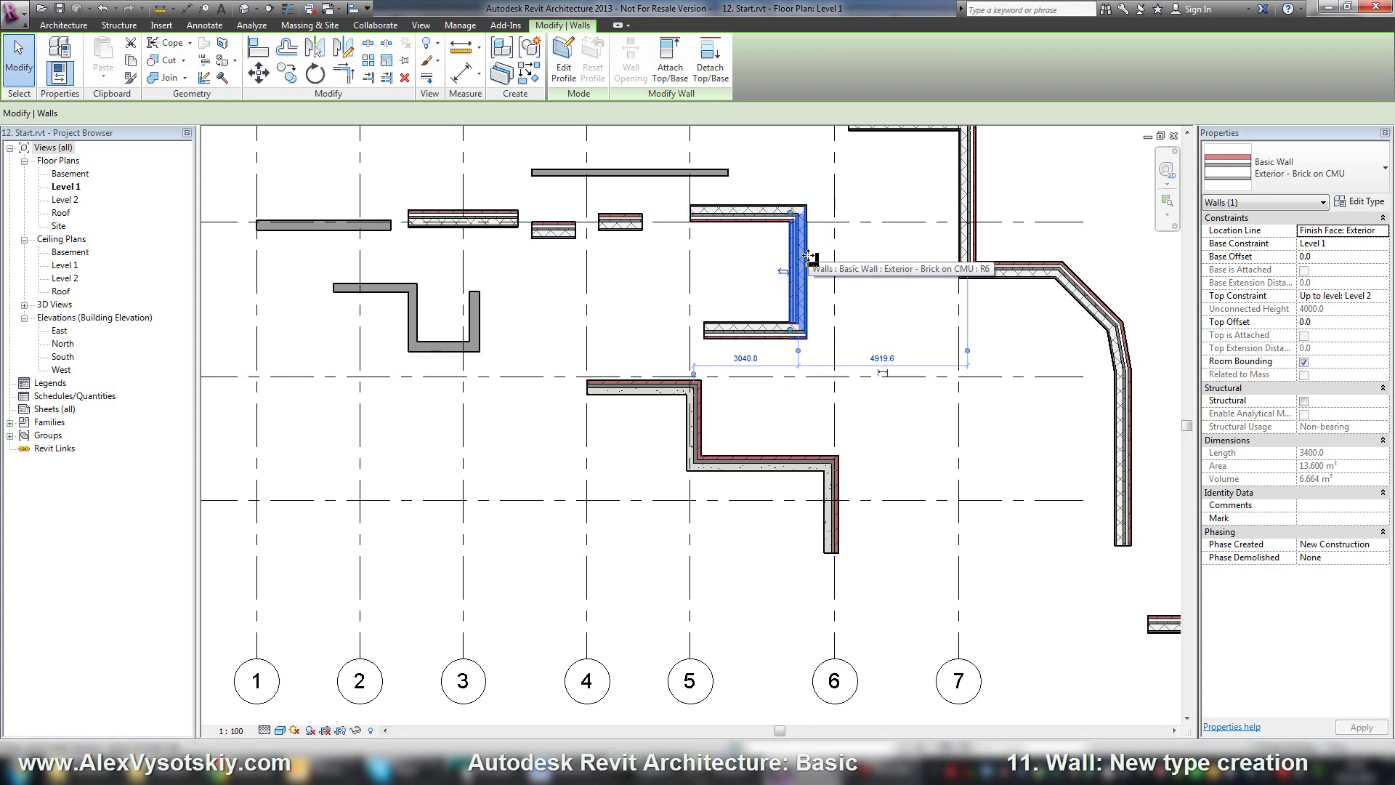
pyautogui.click(531, 75)
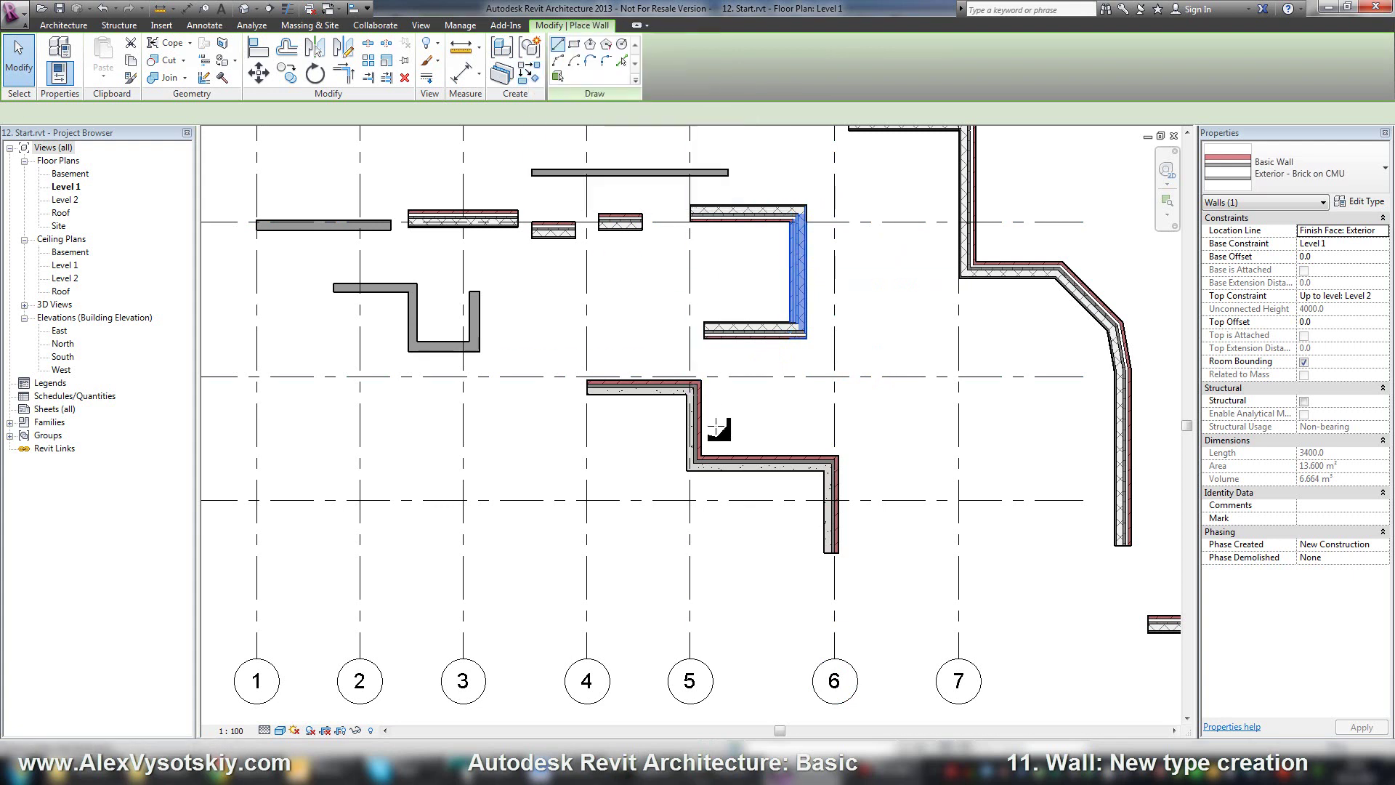
pyautogui.scroll(3, 791, 486)
pyautogui.moveTo(792, 486); pyautogui.dragTo(710, 395, button='middle')
pyautogui.scroll(1, 694, 473)
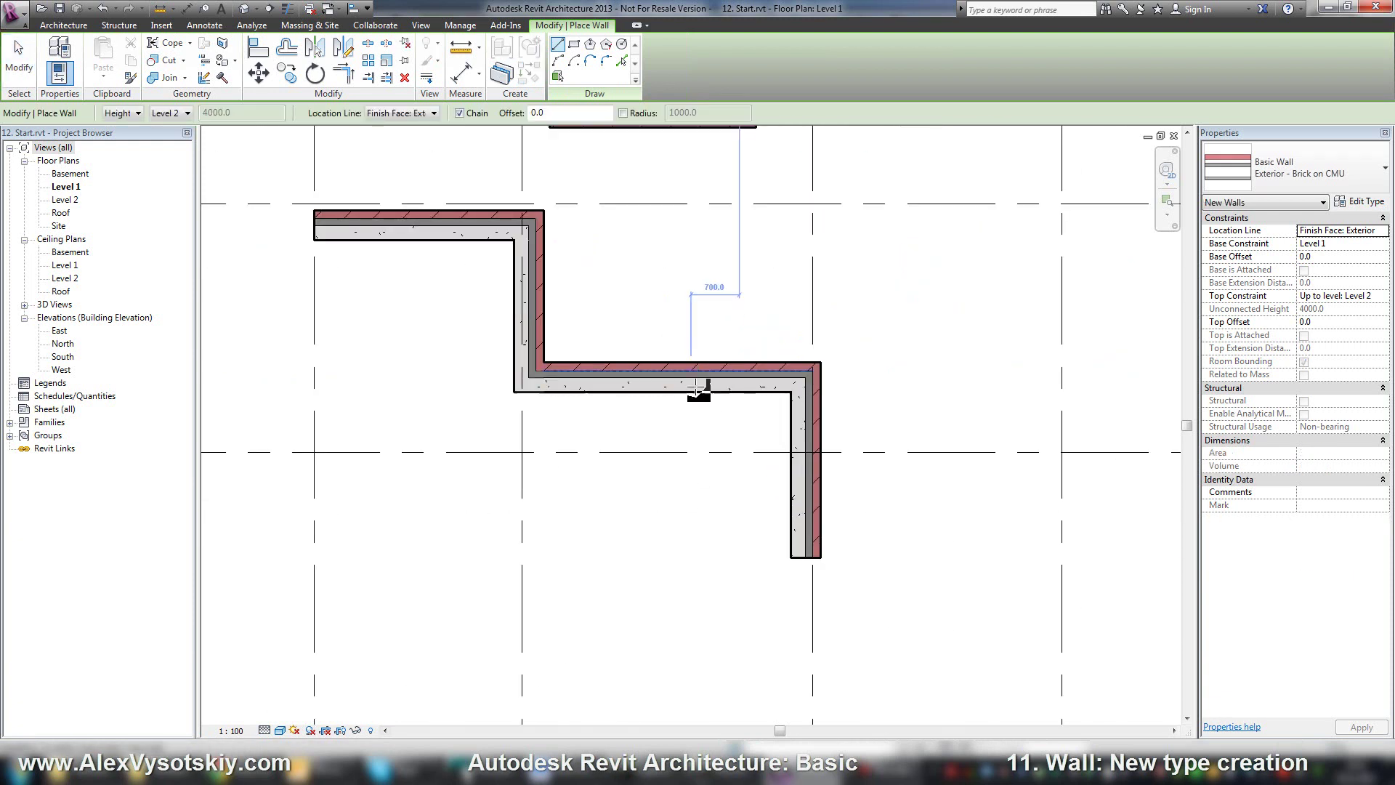
pyautogui.scroll(-3, 696, 392)
pyautogui.scroll(3, 676, 327)
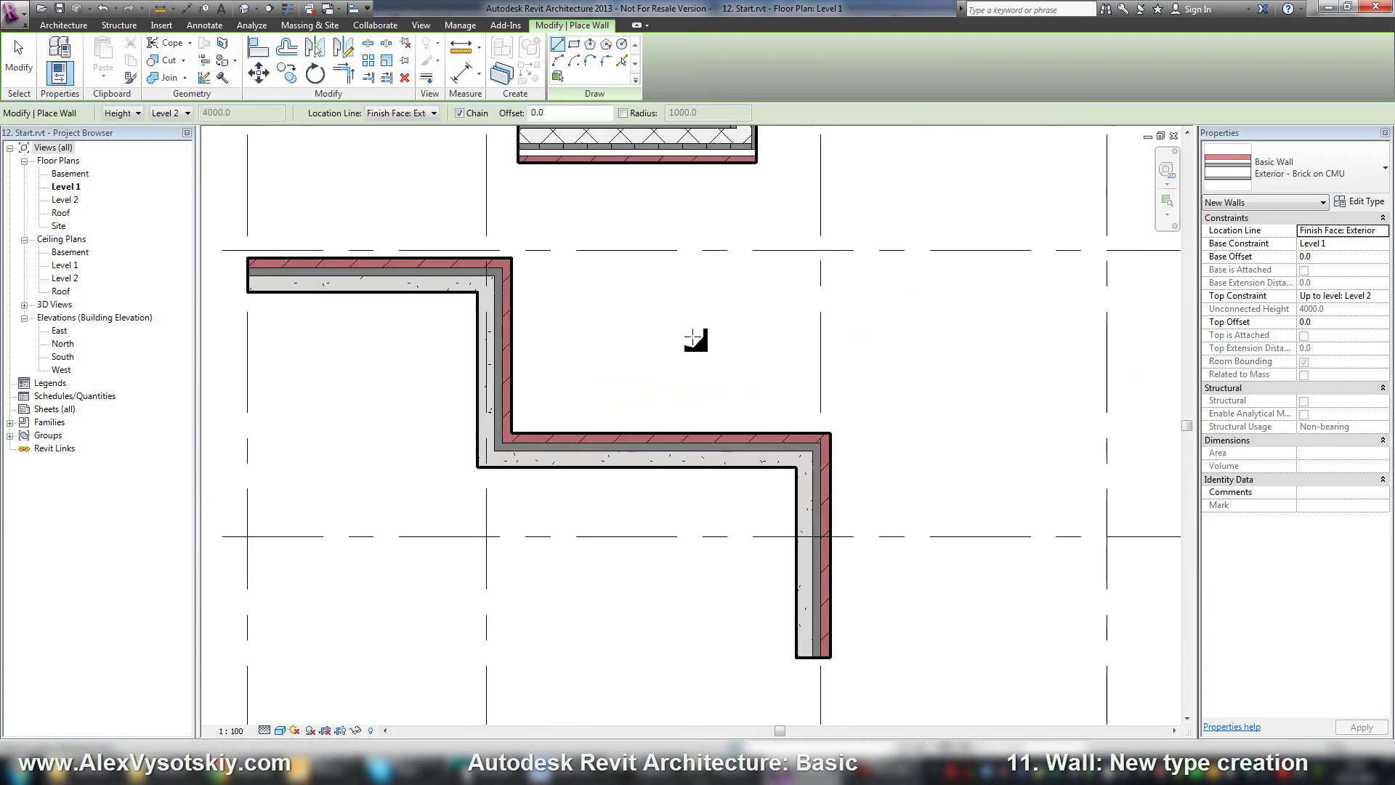
pyautogui.scroll(-2, 694, 342)
pyautogui.moveTo(704, 302); pyautogui.dragTo(704, 333, button='middle')
# Draw the new wall from below up to the stepped Test wall, forming a T-junction
pyautogui.click(662, 565)
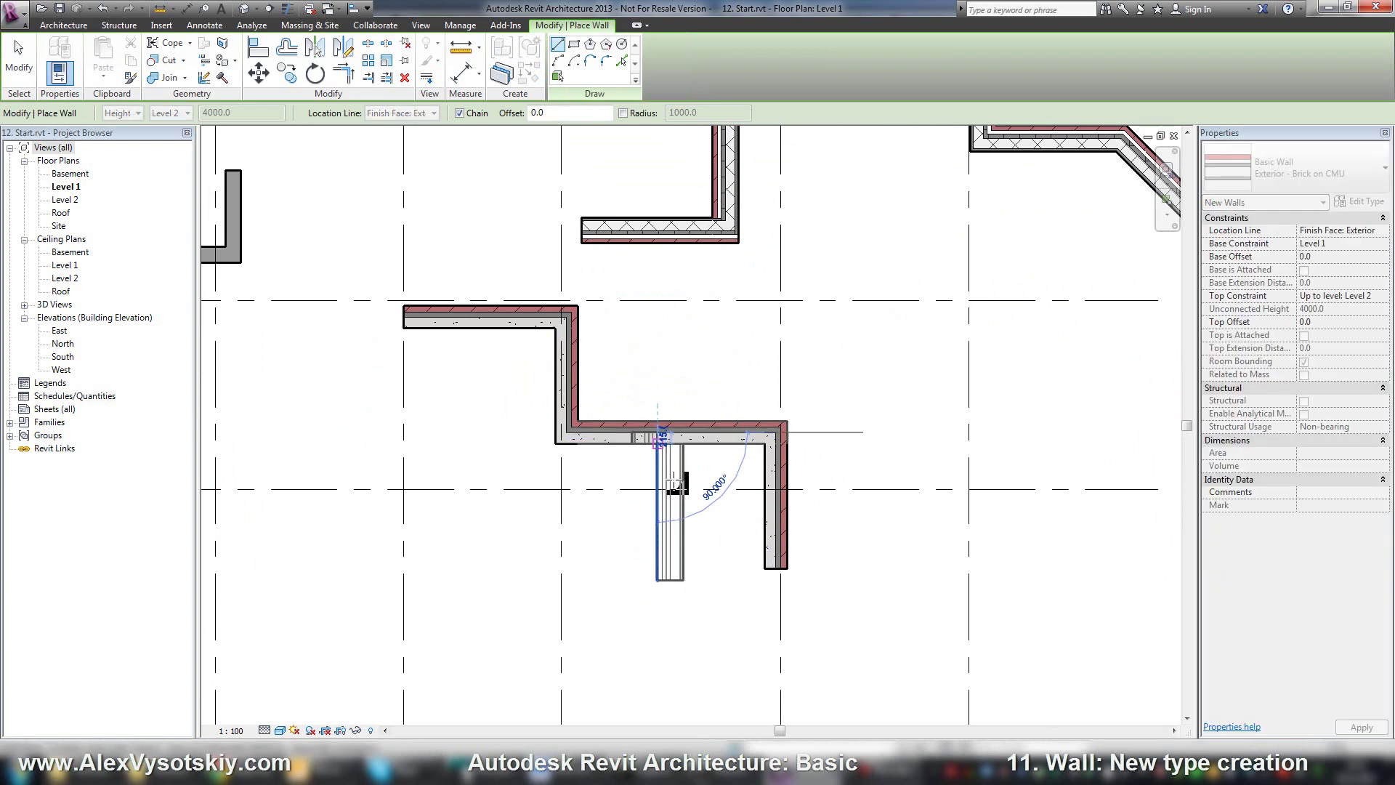
pyautogui.click(659, 436)
pyautogui.scroll(3, 672, 438)
pyautogui.scroll(5, 679, 465)
pyautogui.press('Escape')
pyautogui.press('Escape')
# Turn on Thin Lines so all walls display with thin lines
pyautogui.scroll(-3, 687, 400)
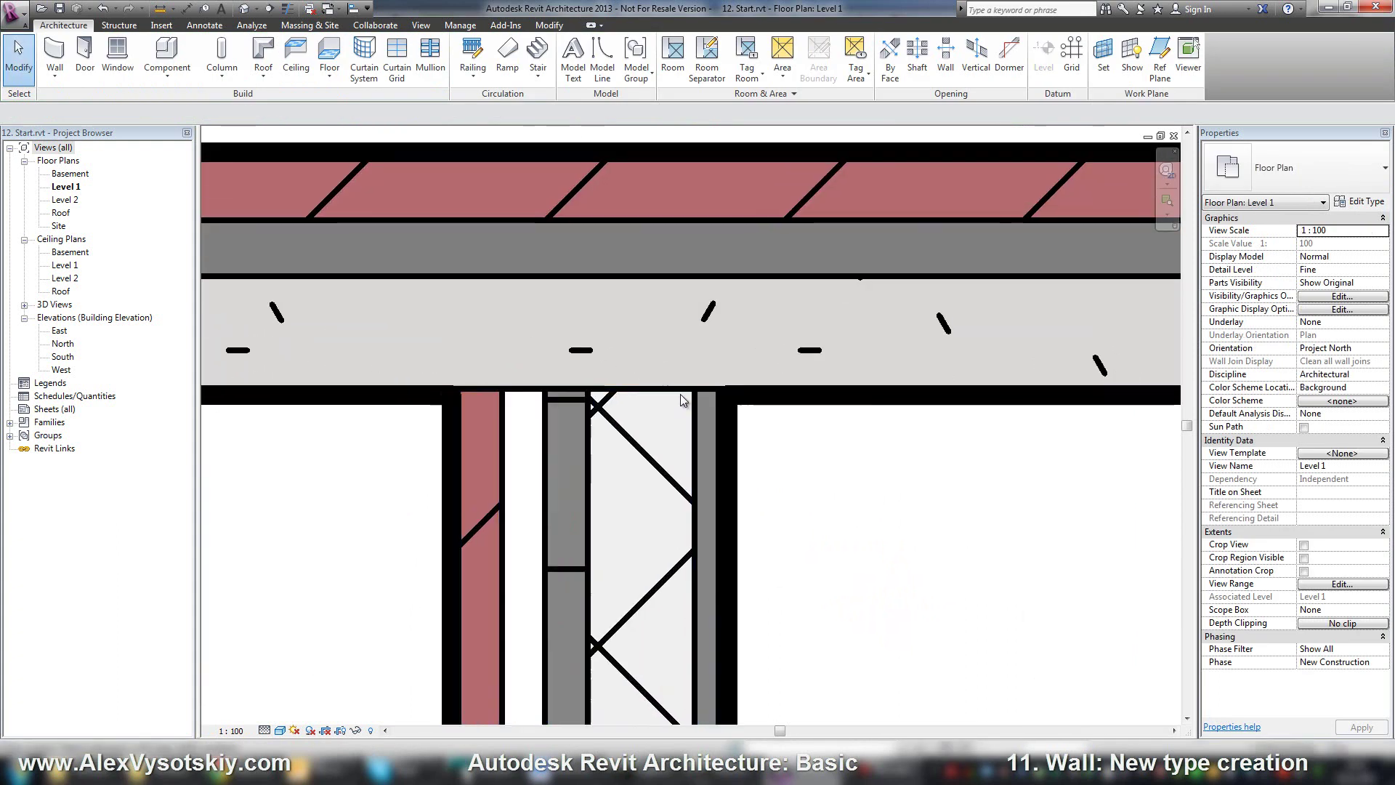
pyautogui.scroll(-2, 630, 393)
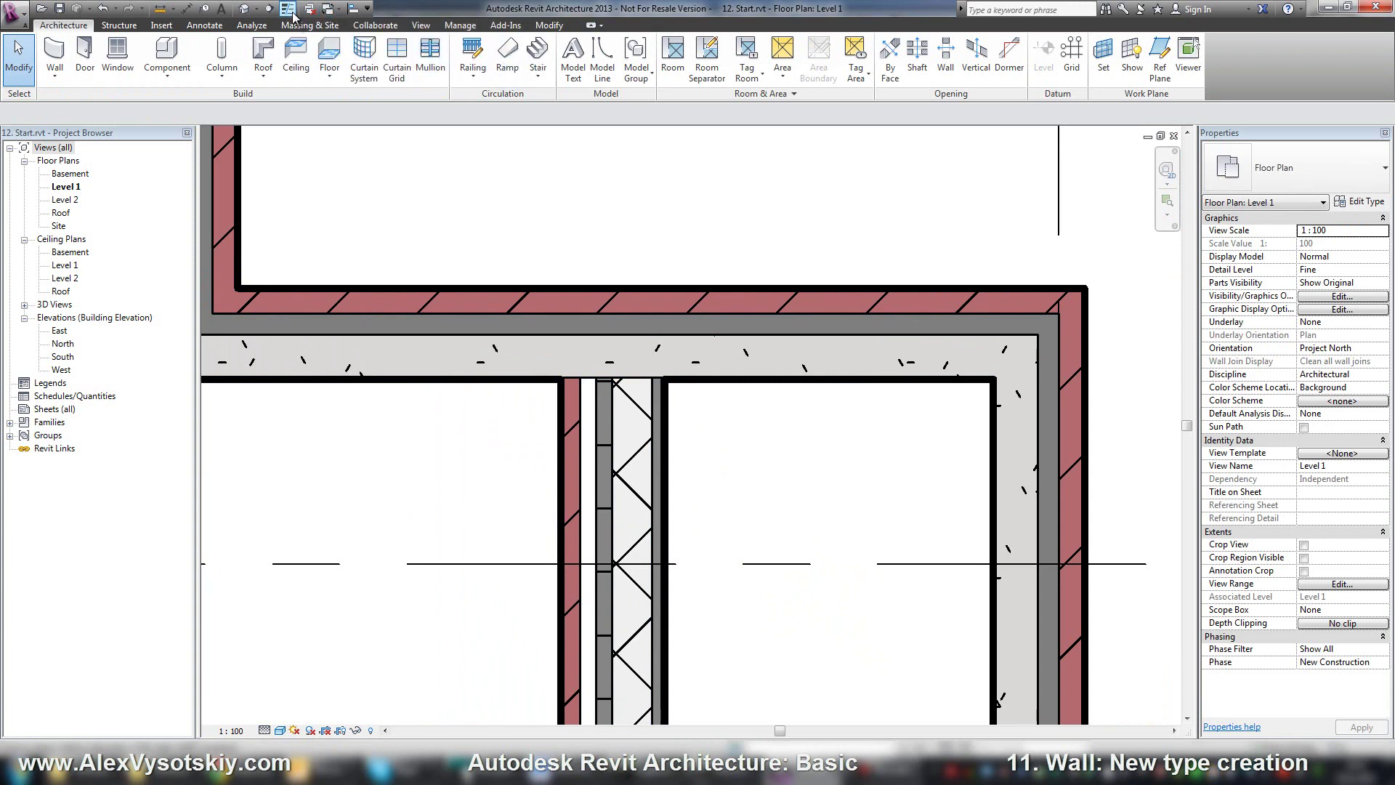
pyautogui.click(421, 26)
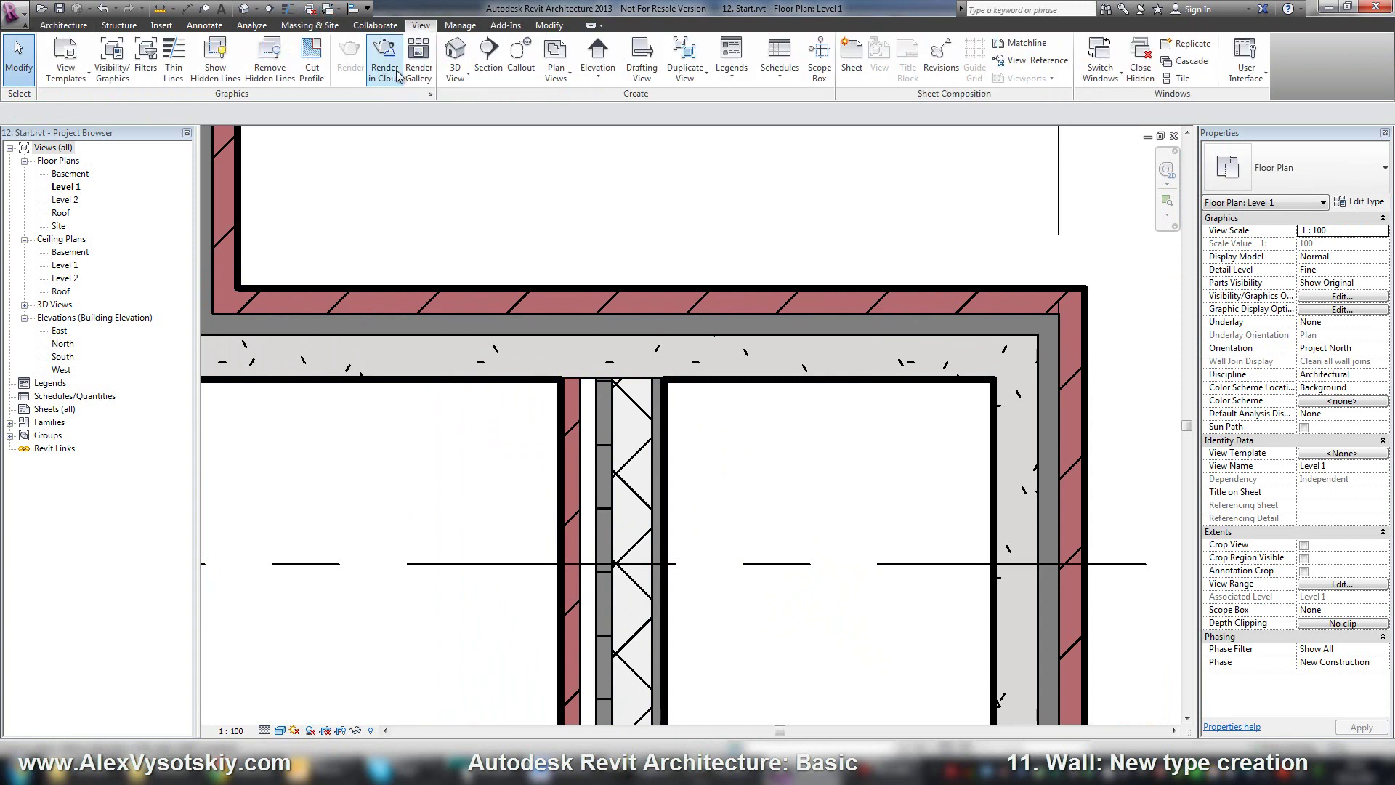
pyautogui.click(178, 58)
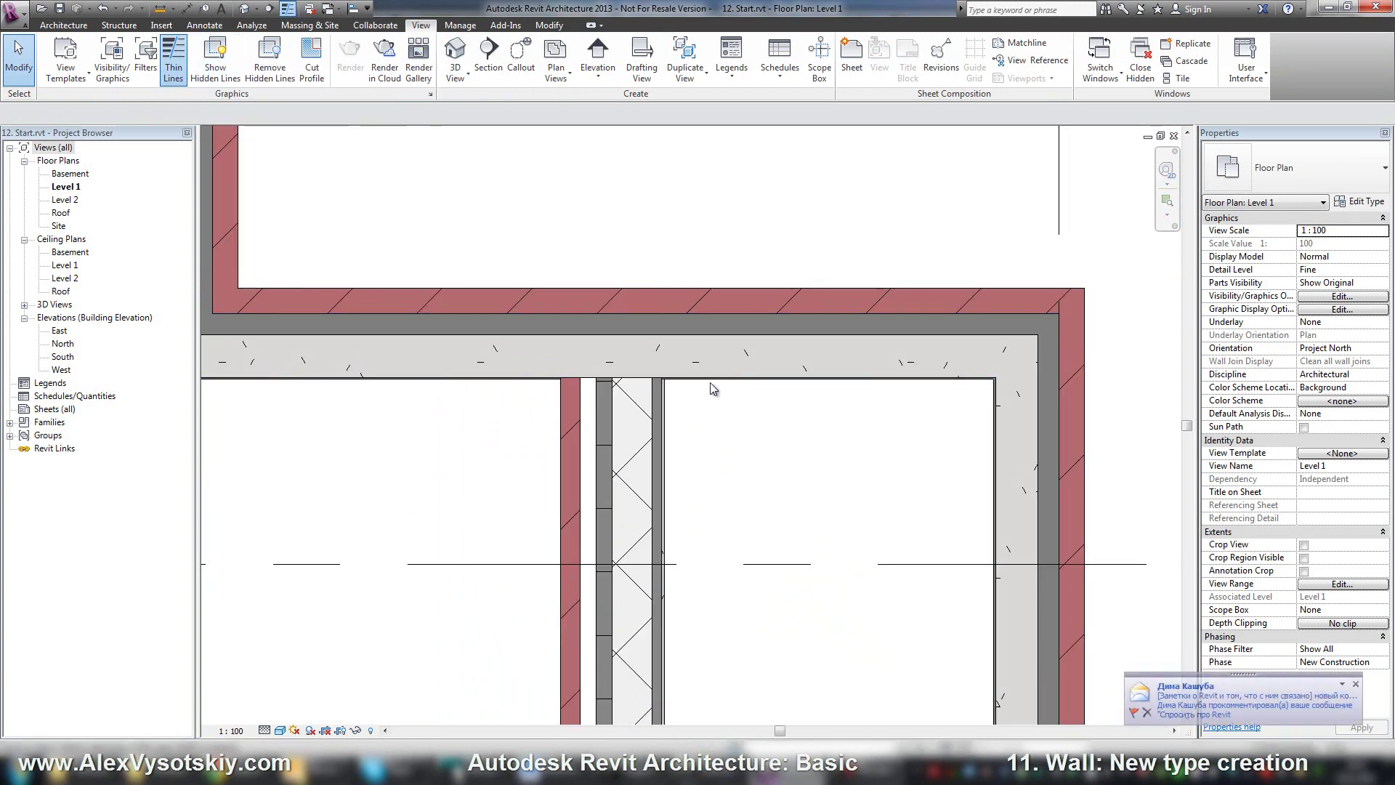
# Zoom into the T-junction and select, then deselect, the new wall to inspect its layer joins
pyautogui.scroll(3, 638, 337)
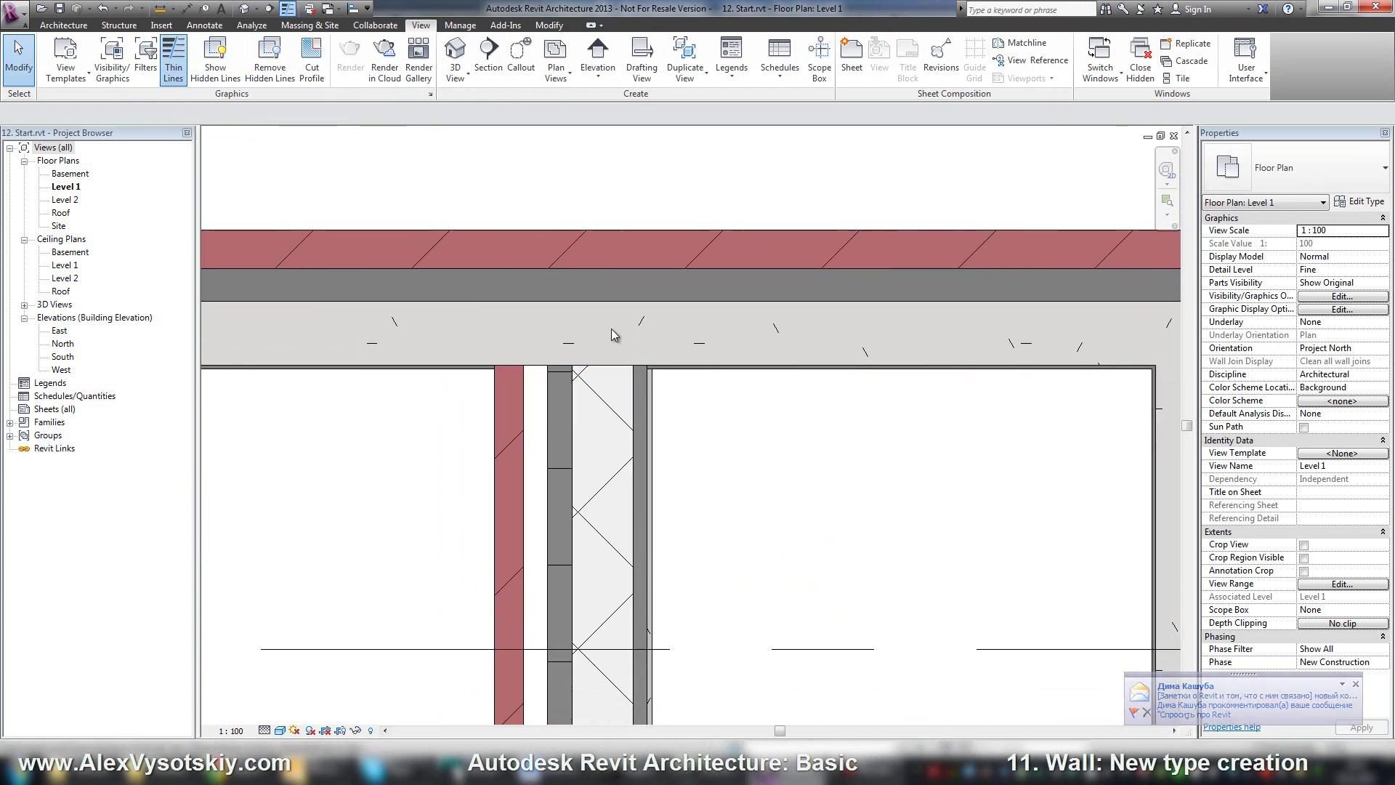
pyautogui.scroll(4, 570, 349)
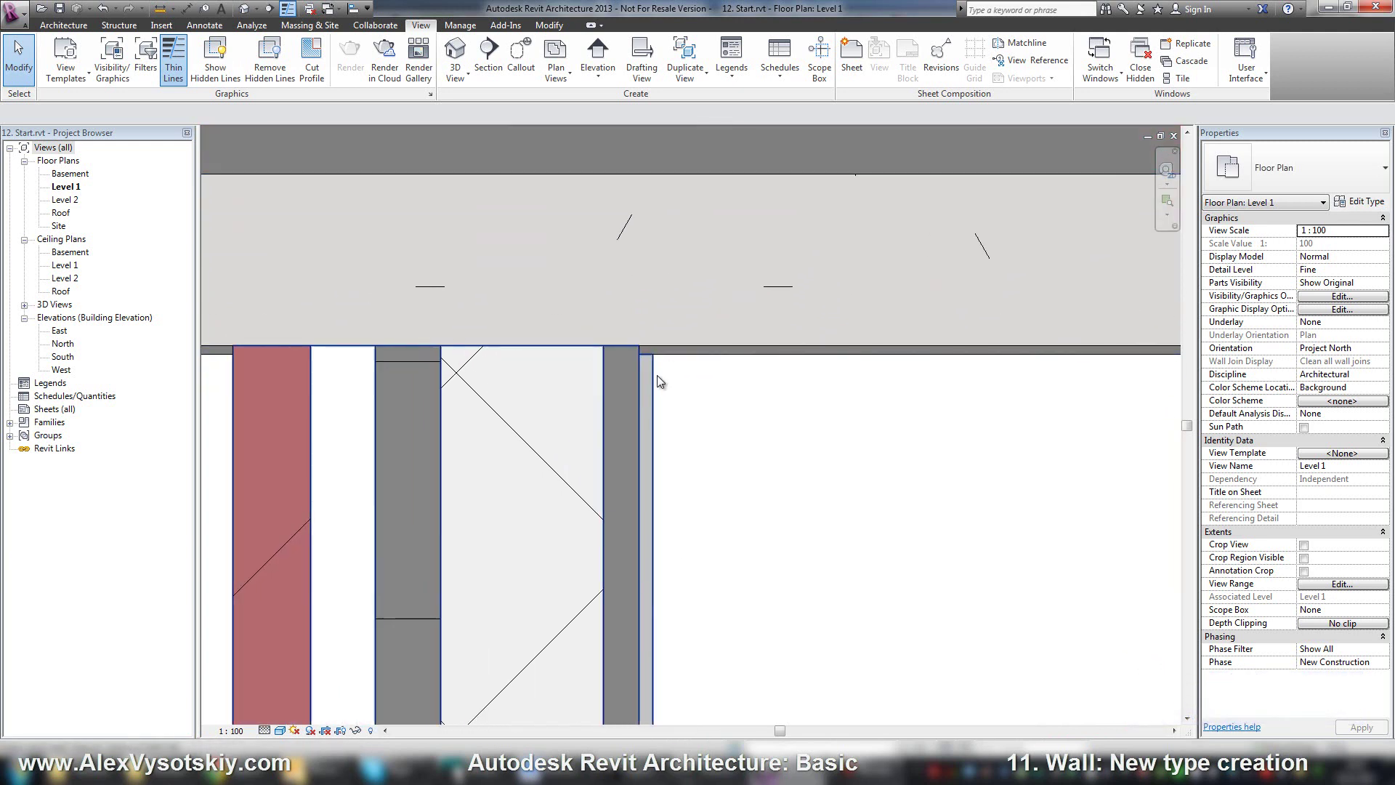
pyautogui.scroll(-3, 665, 308)
pyautogui.scroll(-2, 665, 308)
pyautogui.click(657, 400)
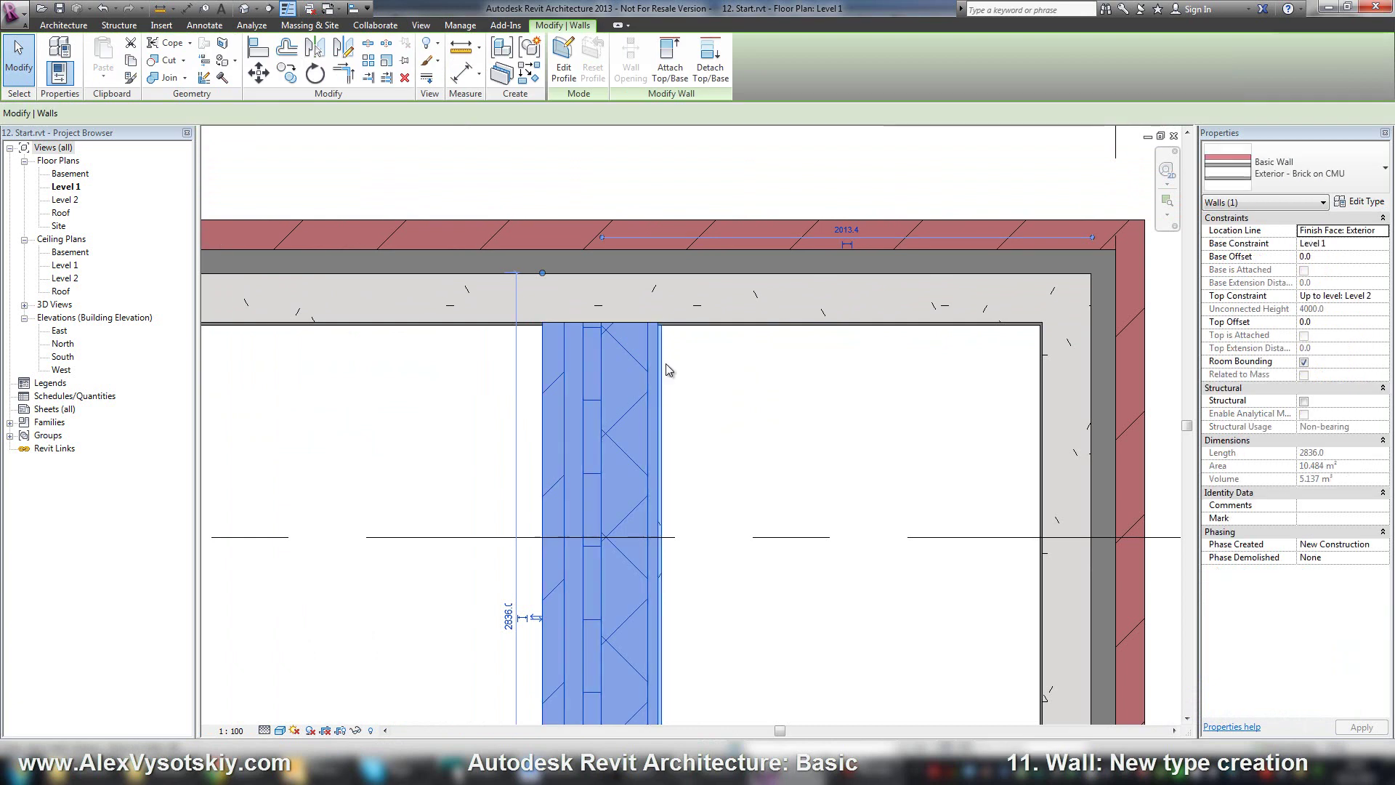
pyautogui.scroll(-1, 670, 365)
pyautogui.scroll(3, 670, 365)
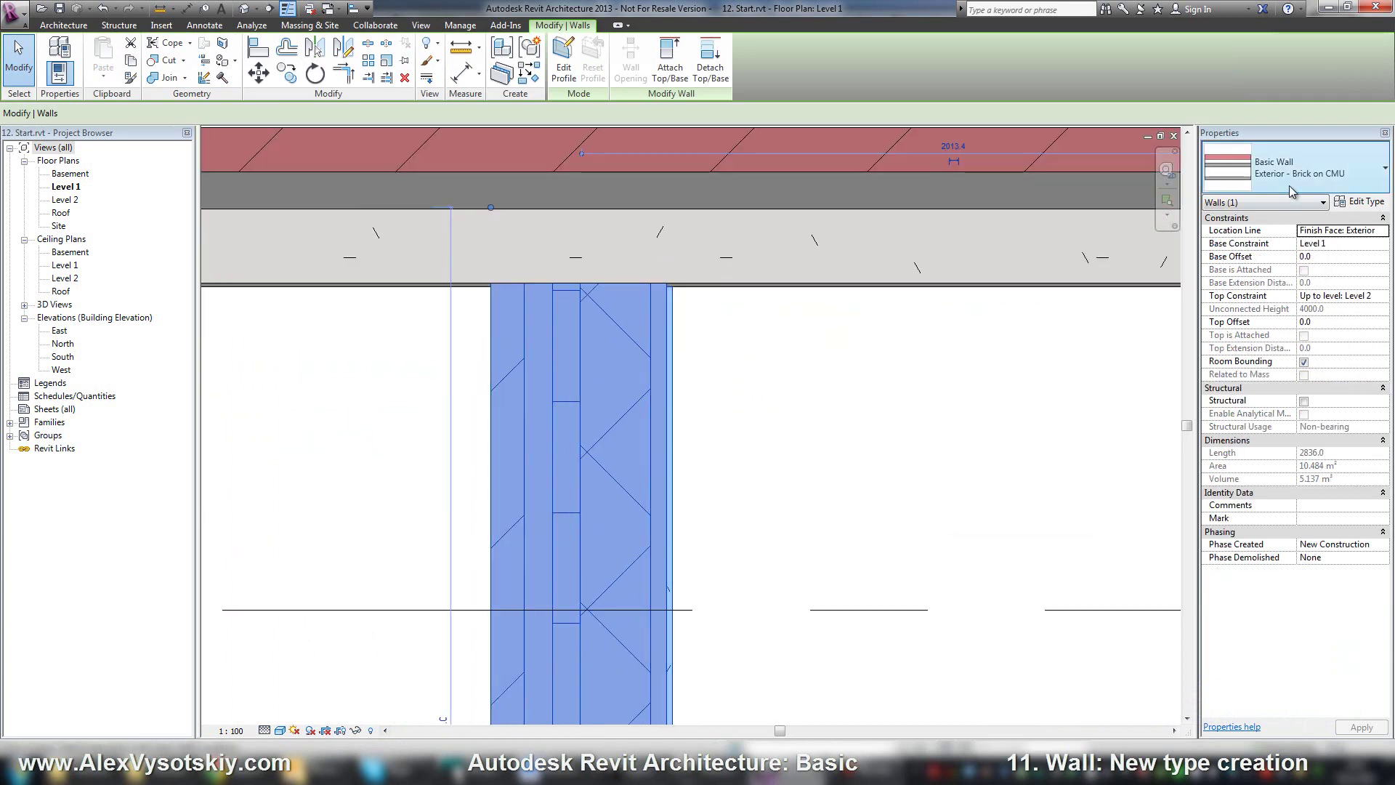
pyautogui.click(717, 368)
pyautogui.scroll(-2, 607, 396)
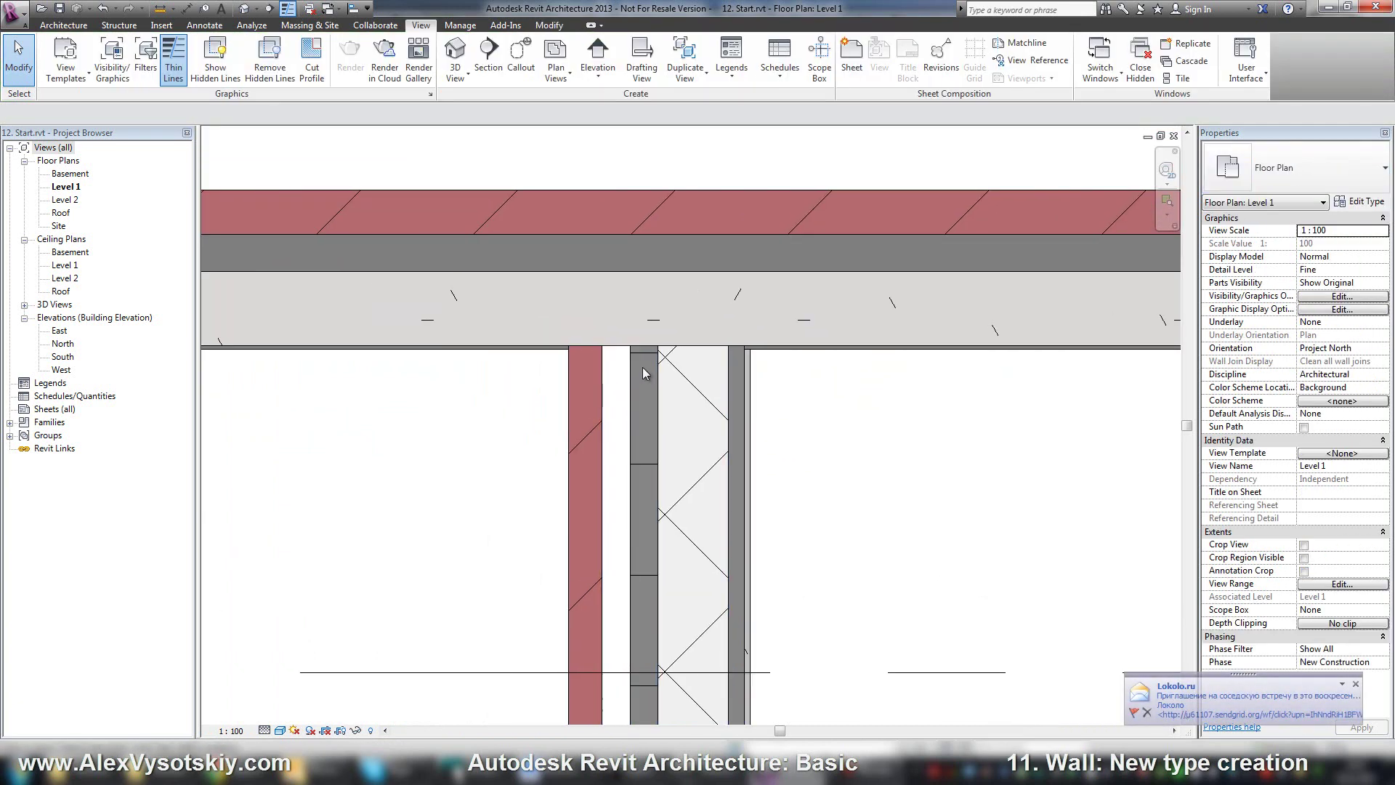
pyautogui.scroll(-2, 645, 364)
pyautogui.scroll(-2, 646, 364)
pyautogui.scroll(2, 593, 336)
# Draw a Generic - 200mm wall from above, ending on the stepped wall's top face
pyautogui.click(64, 25)
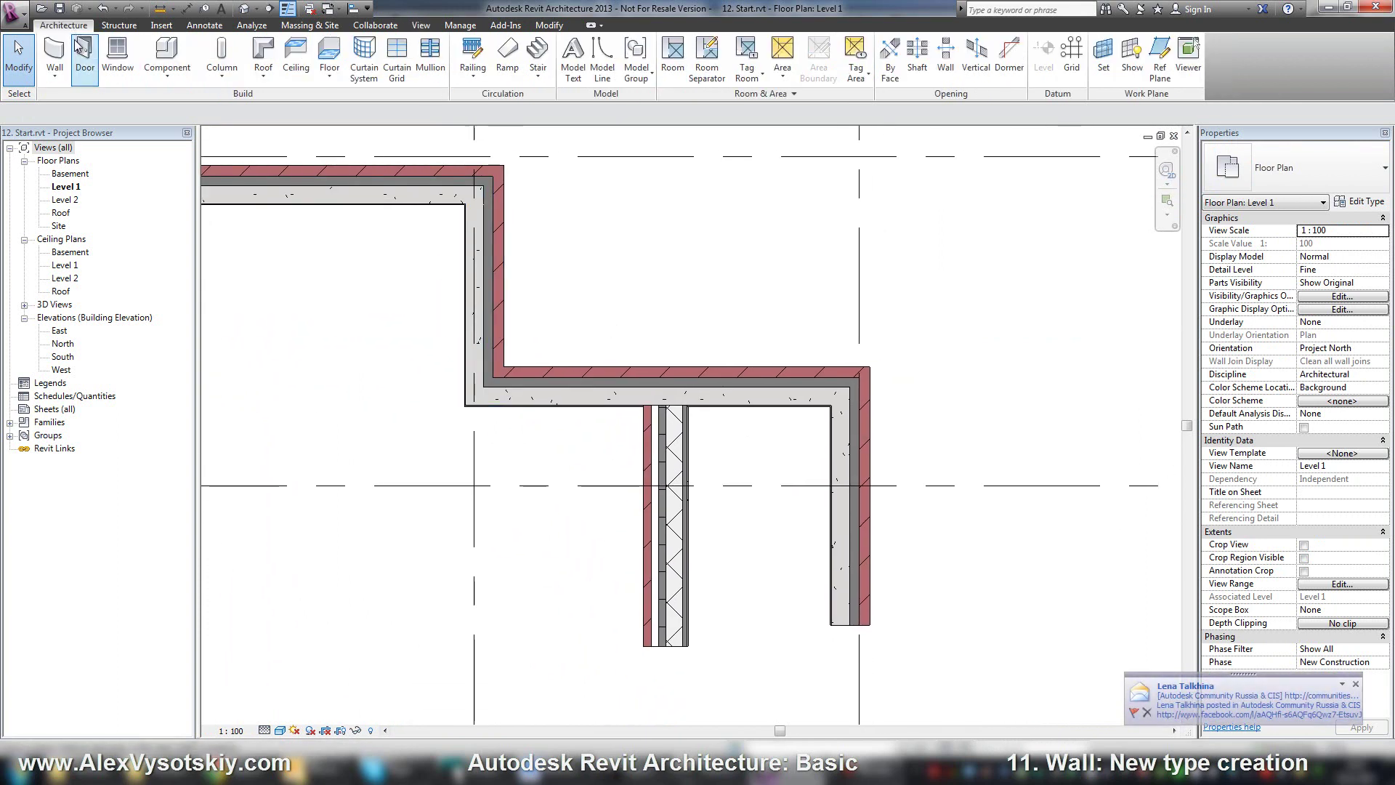
pyautogui.click(55, 58)
pyautogui.click(1308, 168)
pyautogui.scroll(-5, 1236, 356)
pyautogui.scroll(4, 1239, 360)
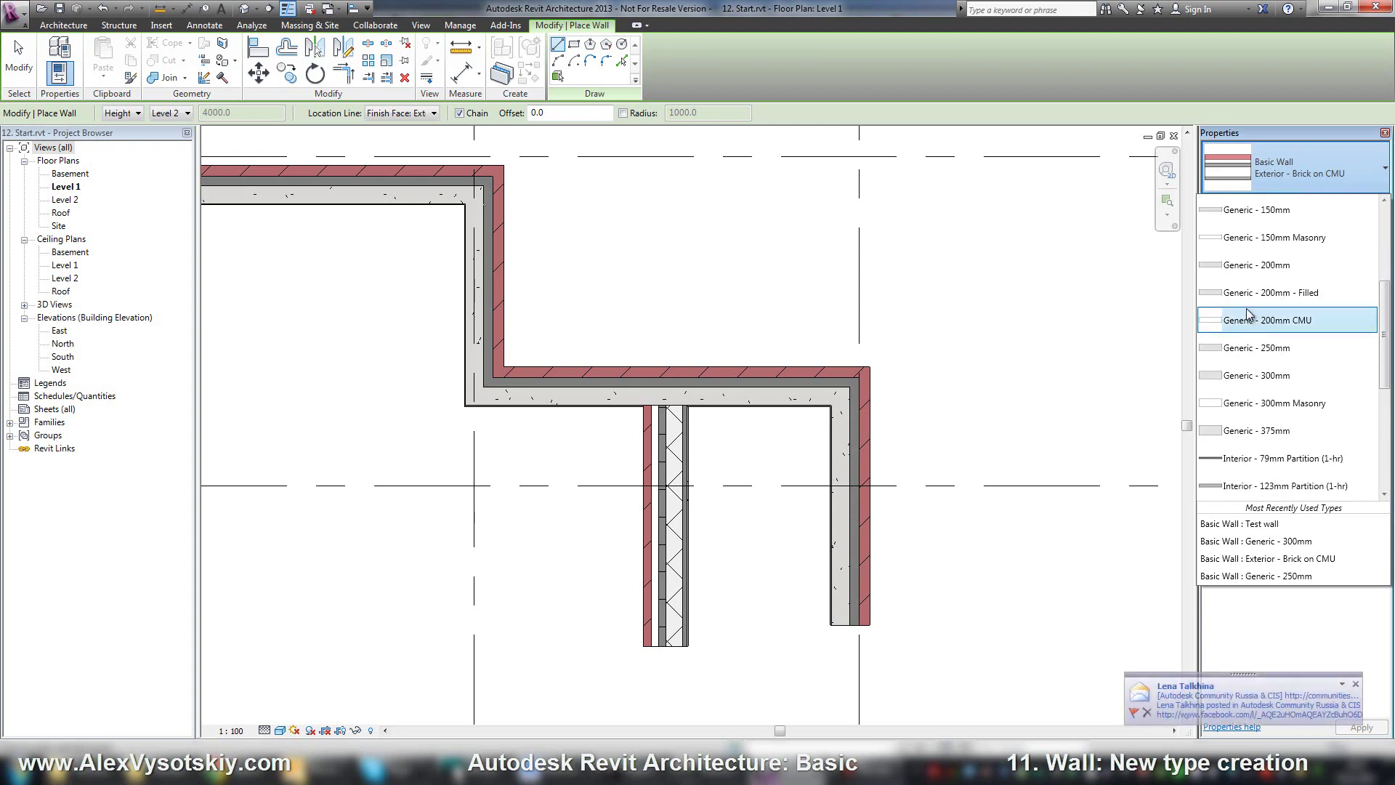
pyautogui.click(725, 246)
pyautogui.click(725, 242)
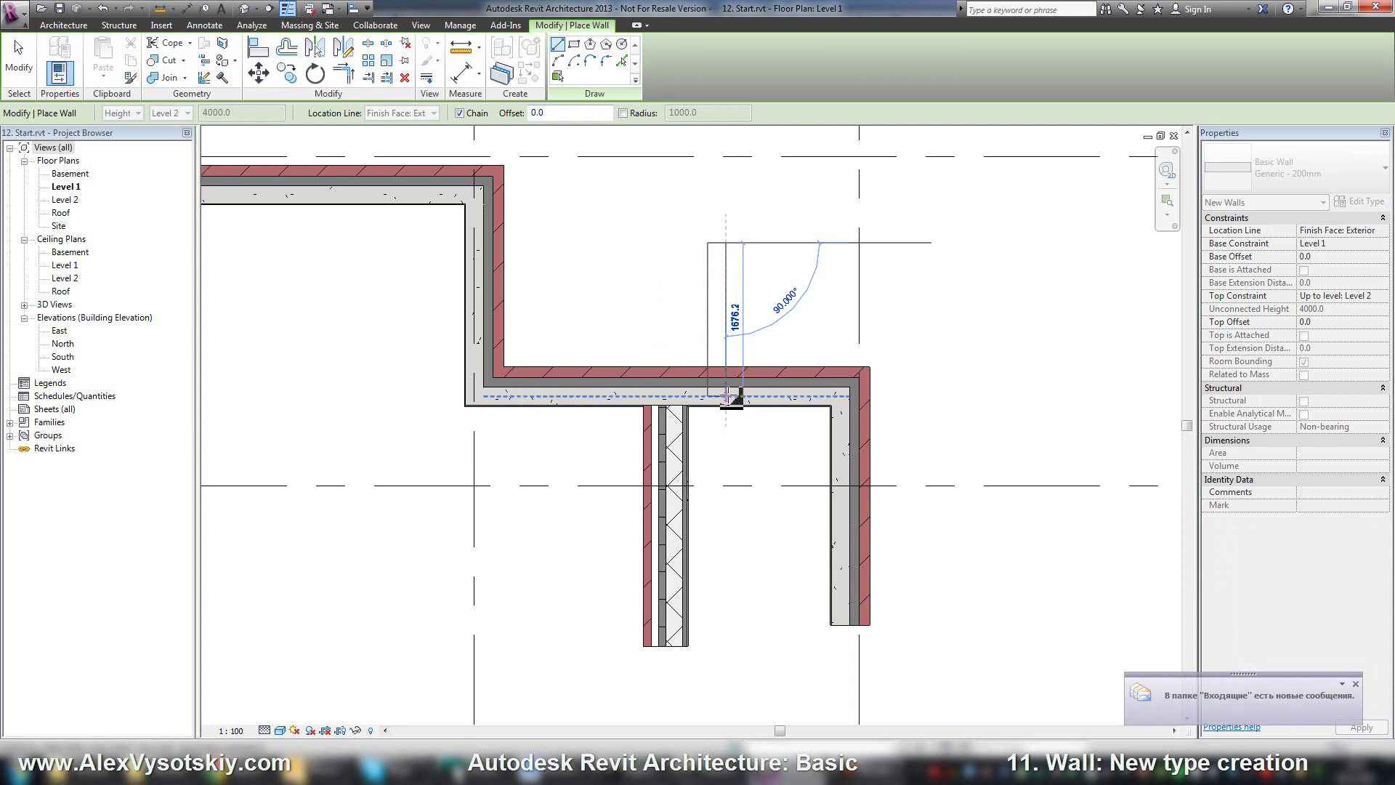
pyautogui.click(731, 373)
pyautogui.press('Escape')
pyautogui.press('Escape')
# Zoom around the junction and select the Test wall below the stepped wall
pyautogui.scroll(5, 712, 389)
pyautogui.scroll(-4, 717, 404)
pyautogui.scroll(-2, 717, 418)
pyautogui.click(554, 324)
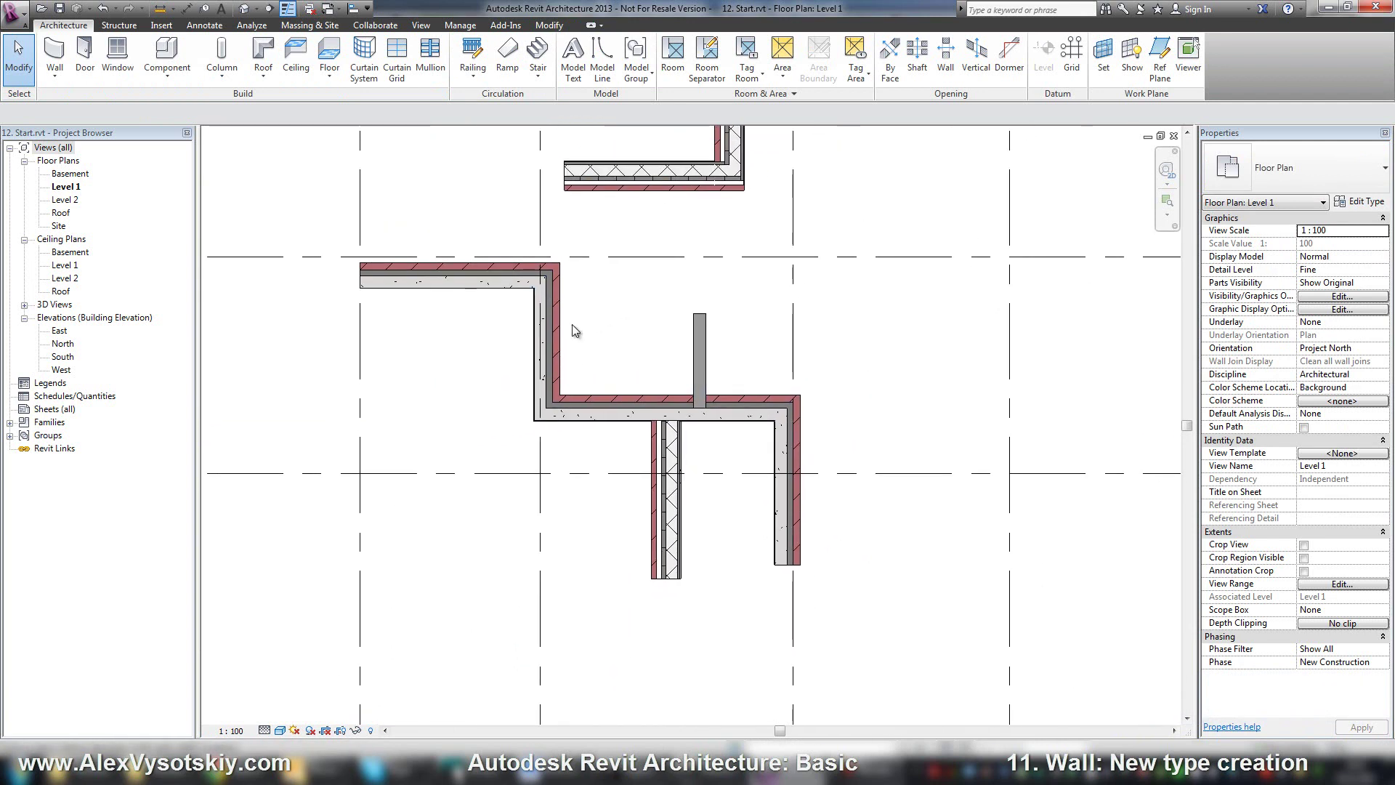
# View the Test wall's layer structure in Edit Type, then switch to the WikiHelp page in the browser
pyautogui.click(1361, 202)
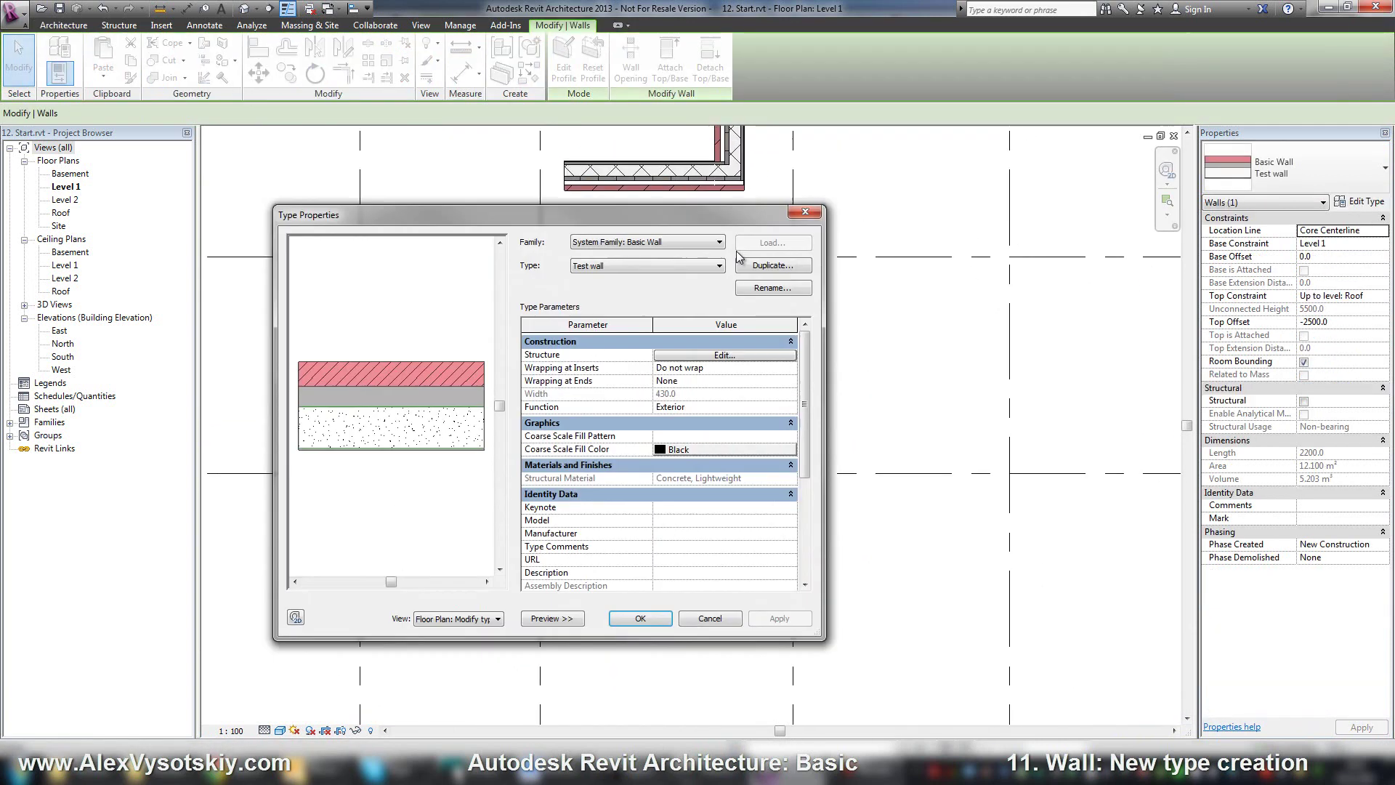
pyautogui.click(748, 356)
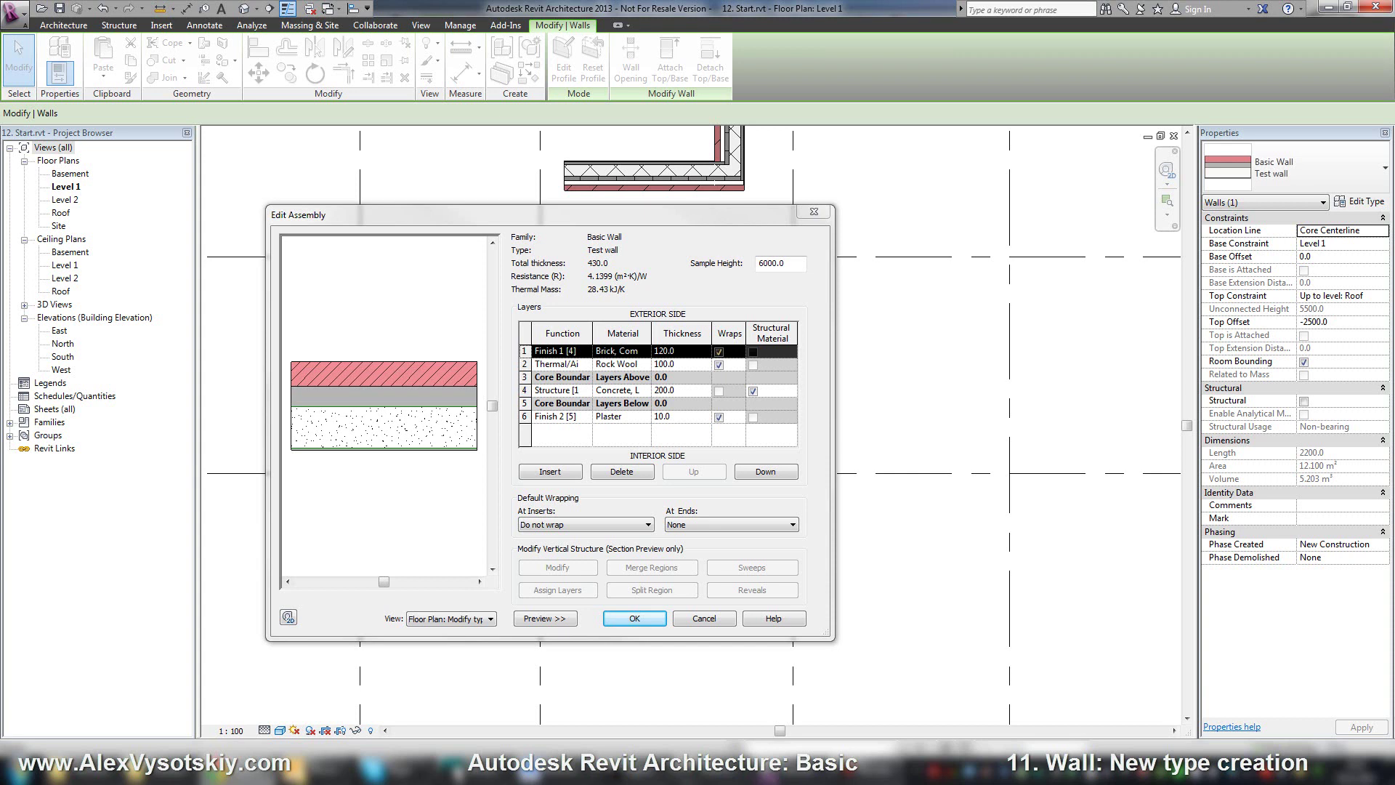
pyautogui.hotkey('alt', 'Tab')
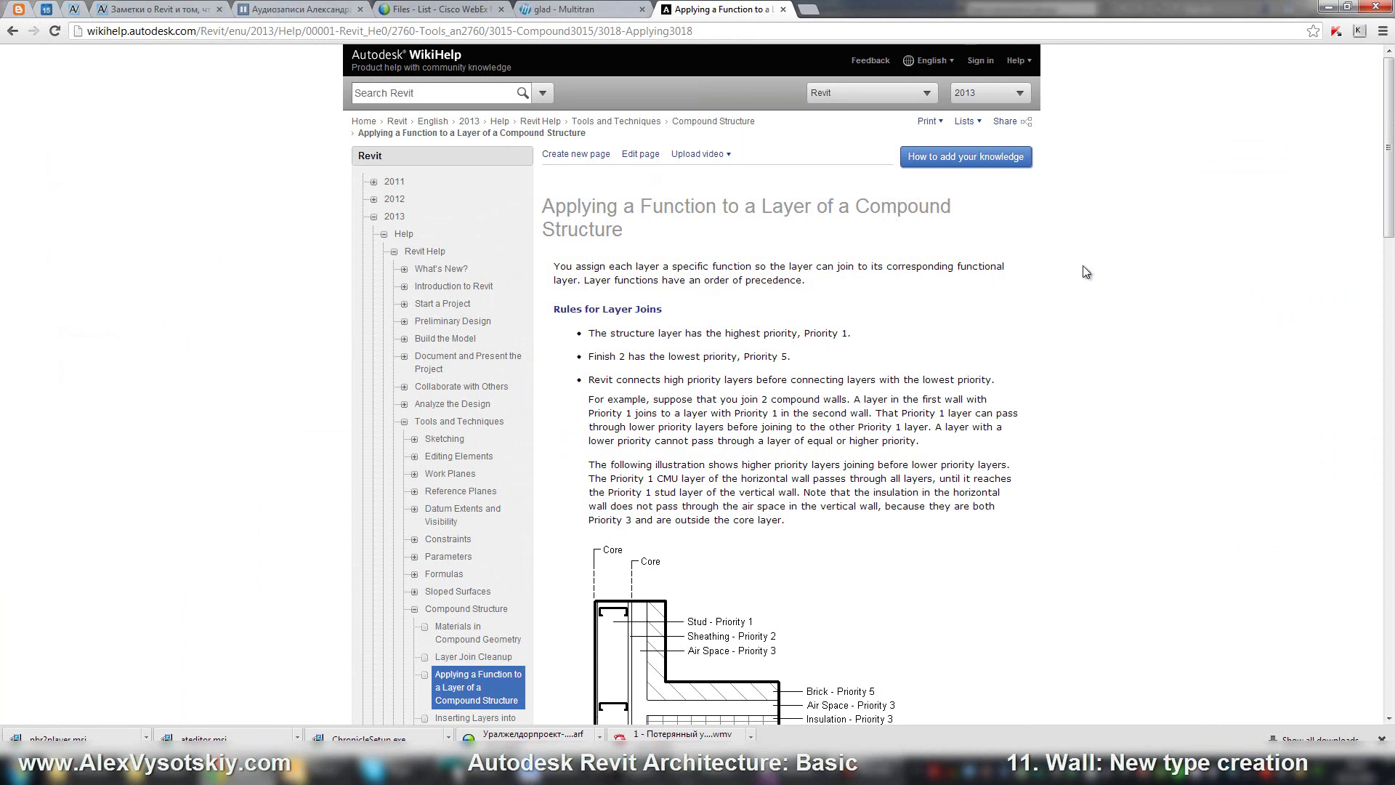
# Scroll the help page down to the Layer Functions list, Structure [1] through Finish 2 [5]
pyautogui.scroll(-6, 1119, 292)
pyautogui.scroll(2, 1119, 293)
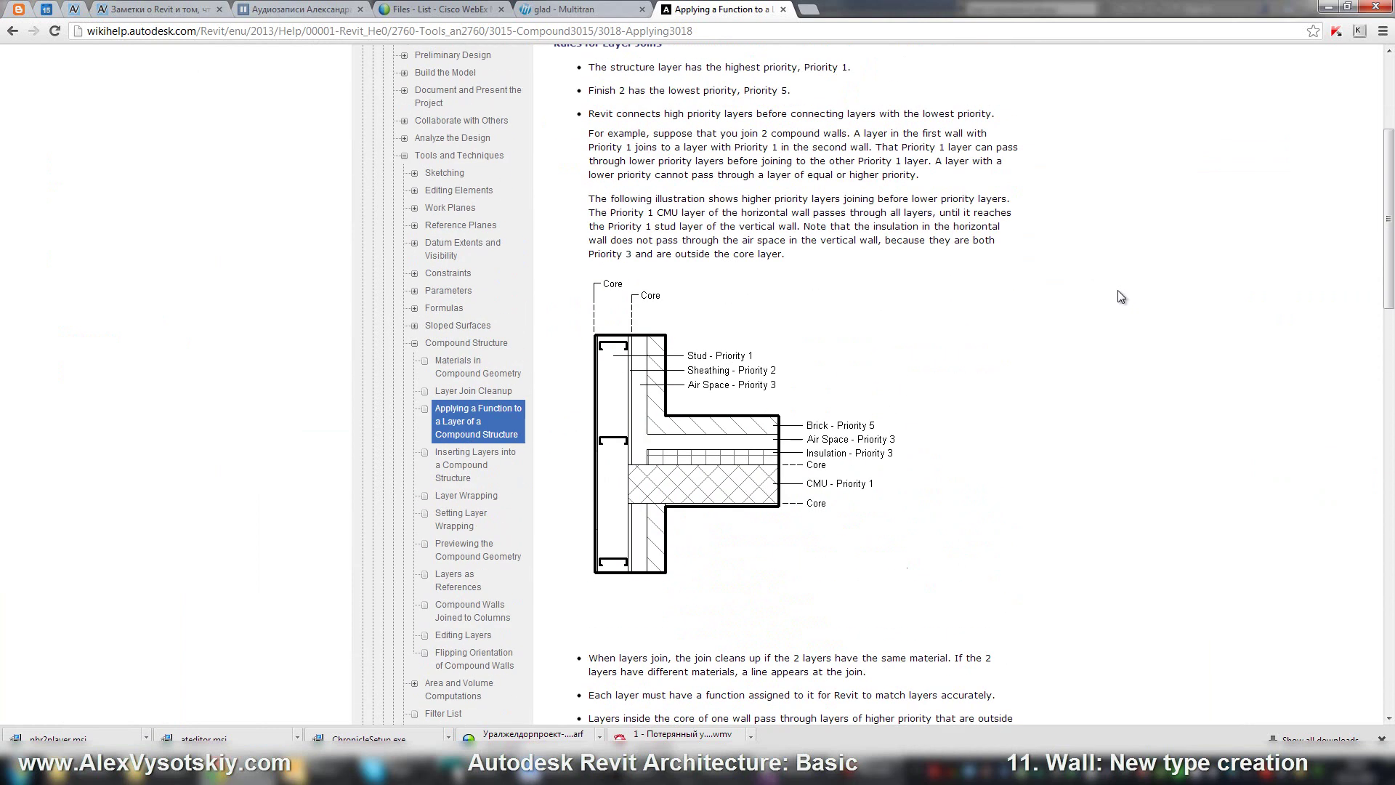
pyautogui.scroll(3, 1120, 294)
pyautogui.scroll(-8, 1119, 294)
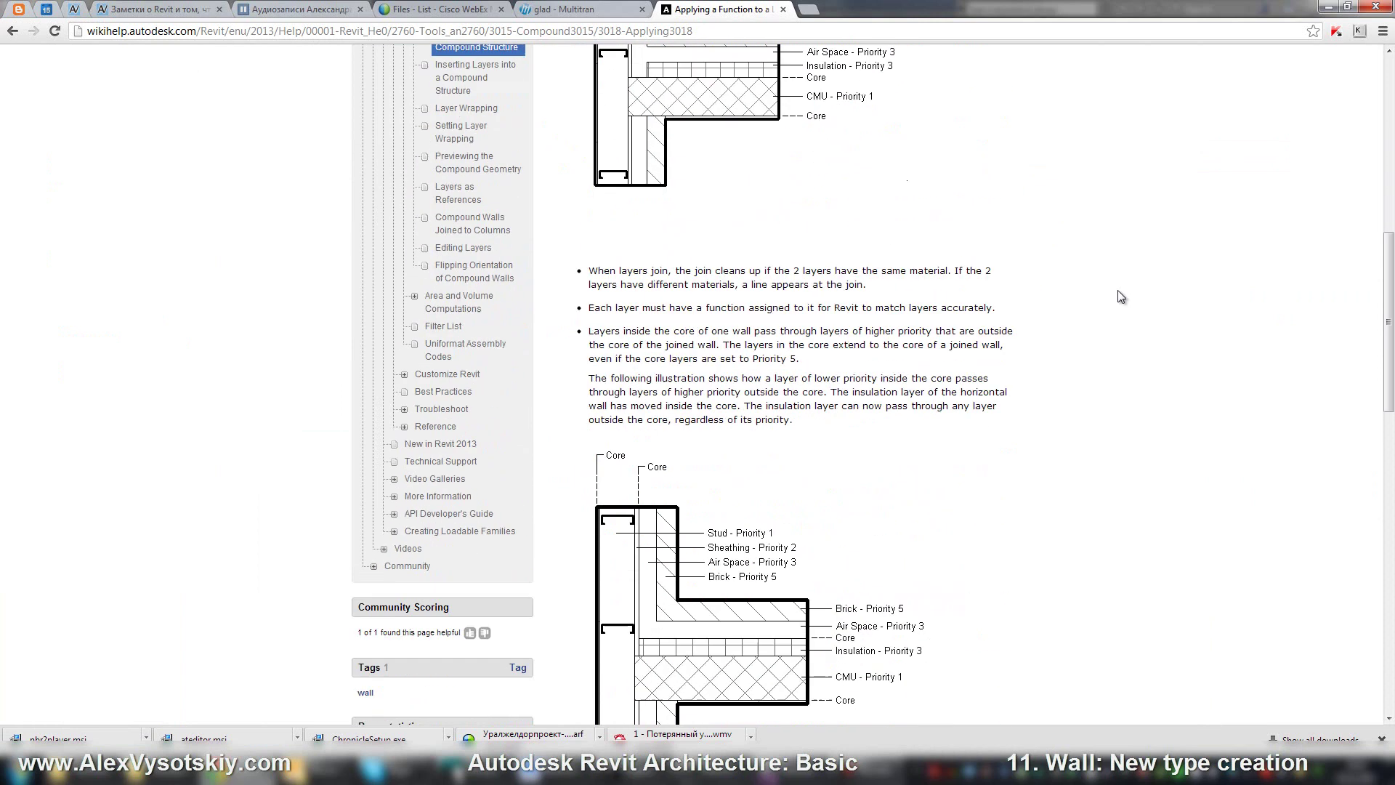
pyautogui.scroll(-8, 1118, 290)
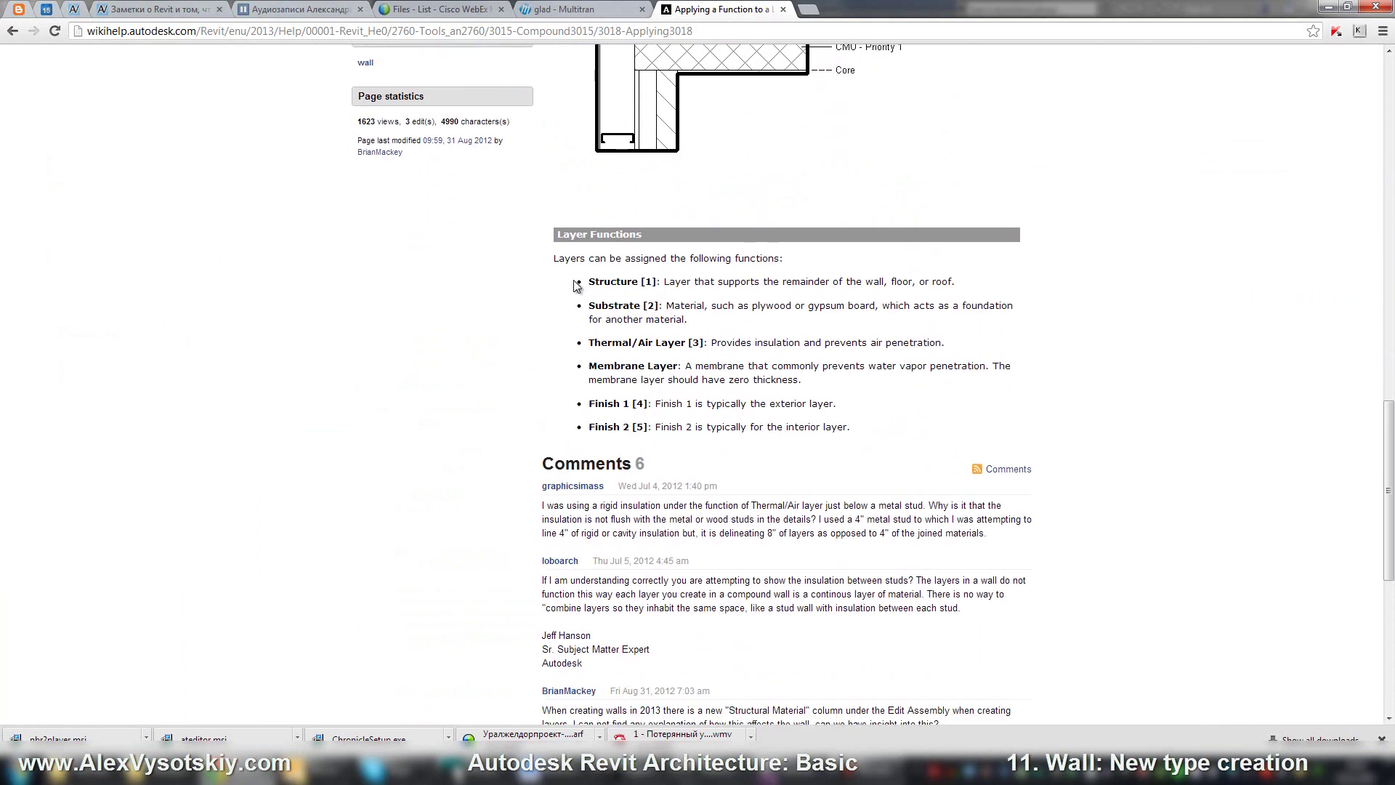